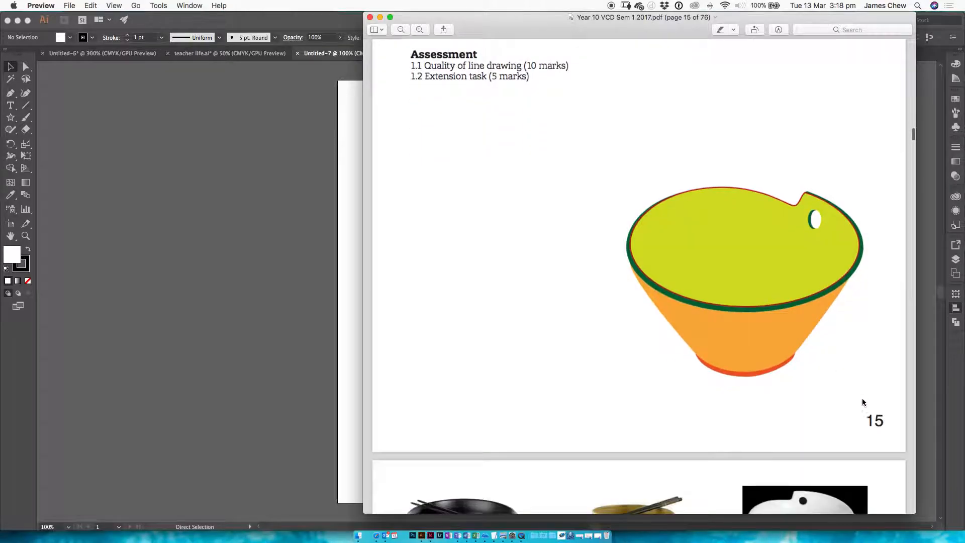
Step: Review the Line Art brief in the PDF, including its step-by-step process, assessment criteria and coloured bowl example
{"action": "scroll", "coordinate": [862, 397], "scroll_direction": "up", "scroll_amount": 10}
{"action": "scroll", "coordinate": [862, 397], "scroll_direction": "down", "scroll_amount": 8}
{"action": "scroll", "coordinate": [862, 398], "scroll_direction": "down", "scroll_amount": 4}
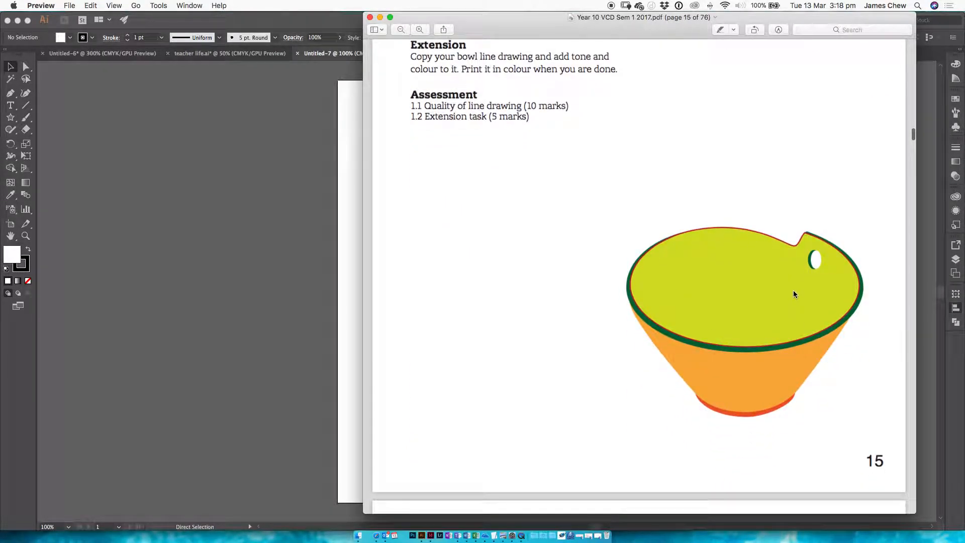
{"action": "scroll", "coordinate": [769, 272], "scroll_direction": "up", "scroll_amount": 5}
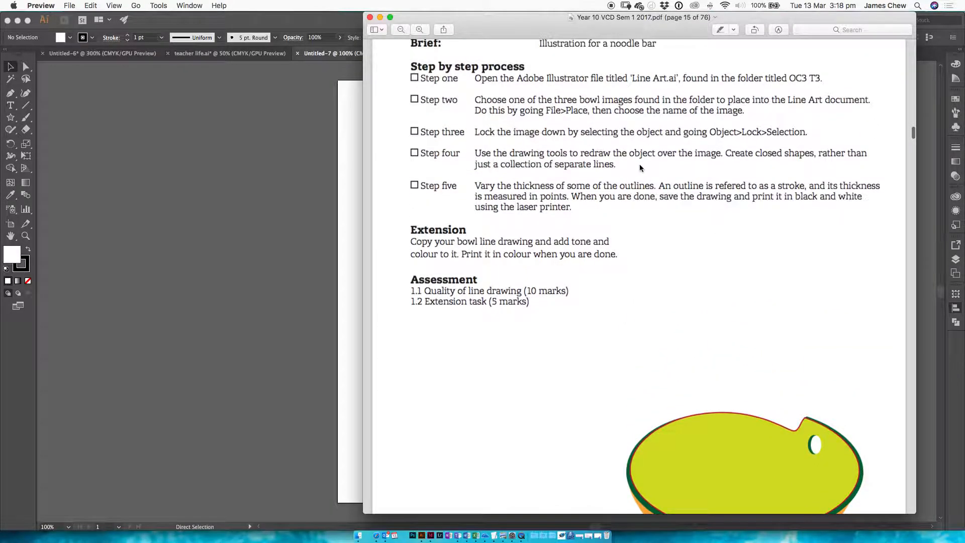
{"action": "scroll", "coordinate": [638, 165], "scroll_direction": "up", "scroll_amount": 15}
{"action": "scroll", "coordinate": [634, 166], "scroll_direction": "down", "scroll_amount": 5}
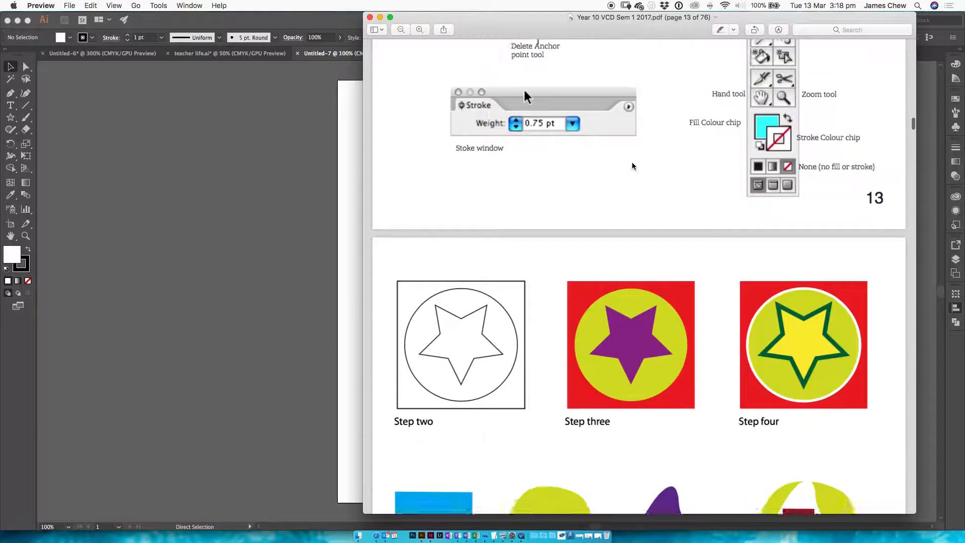
{"action": "scroll", "coordinate": [633, 165], "scroll_direction": "down", "scroll_amount": 15}
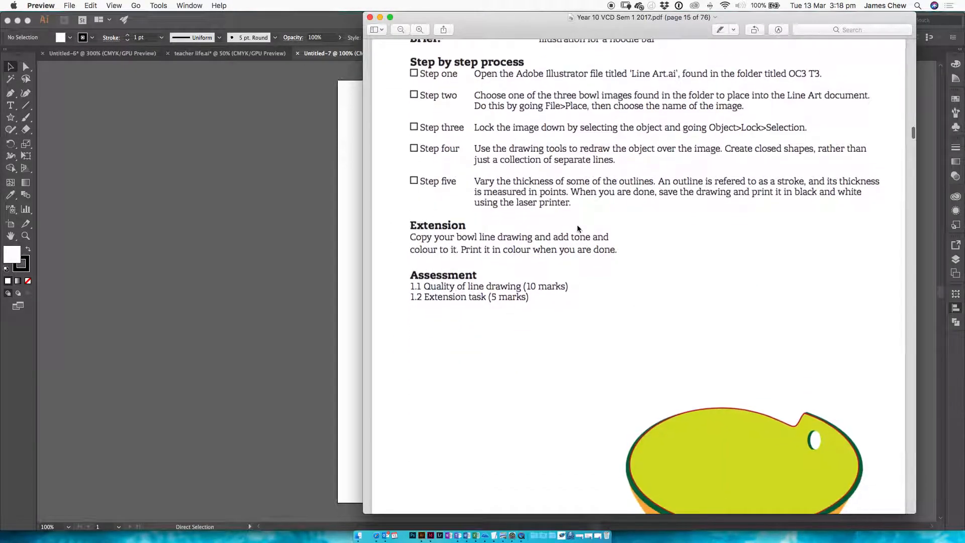
{"action": "scroll", "coordinate": [578, 229], "scroll_direction": "down", "scroll_amount": 5}
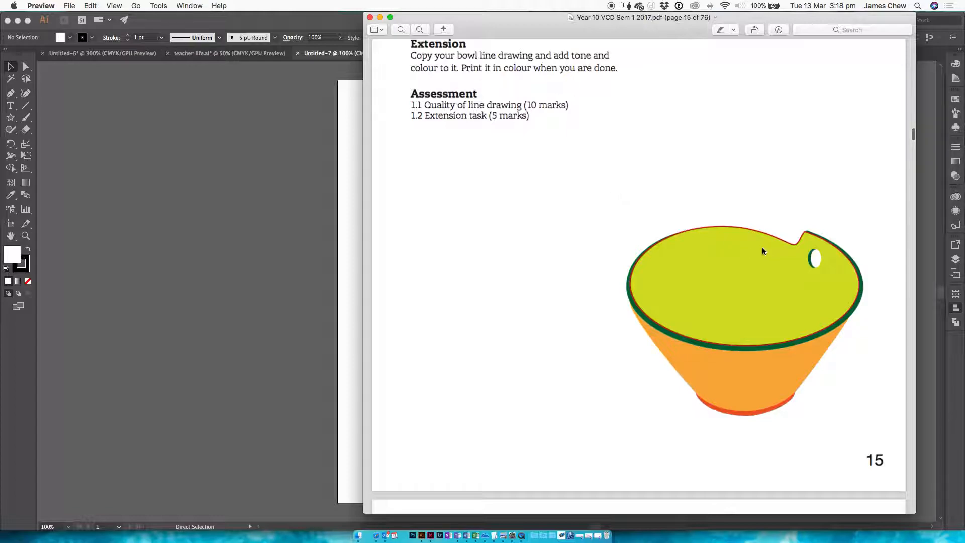
{"action": "left_click", "coordinate": [338, 237]}
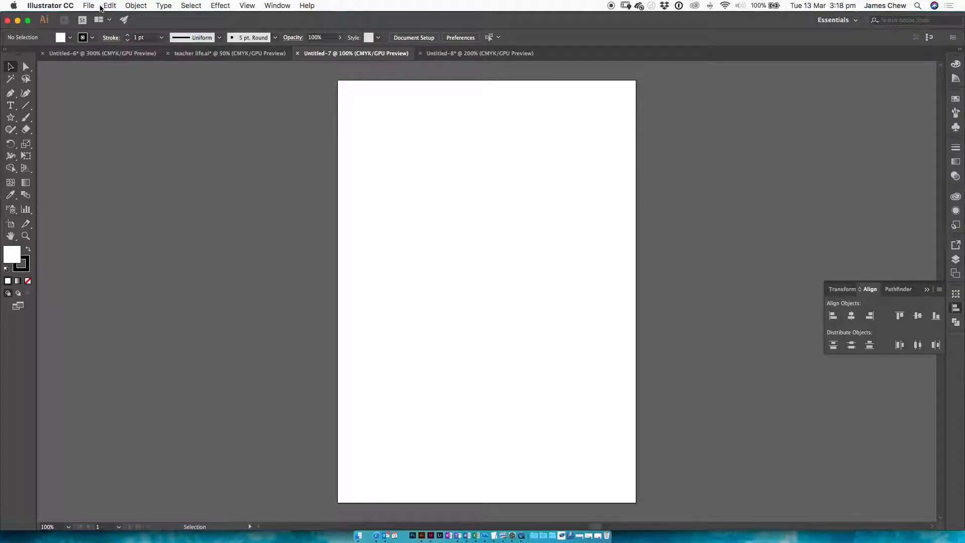
Step: Browse the student share to the VCD folder's Year 10 Computer tasks to locate the Bowl 1.jpg source image
{"action": "left_click", "coordinate": [553, 536]}
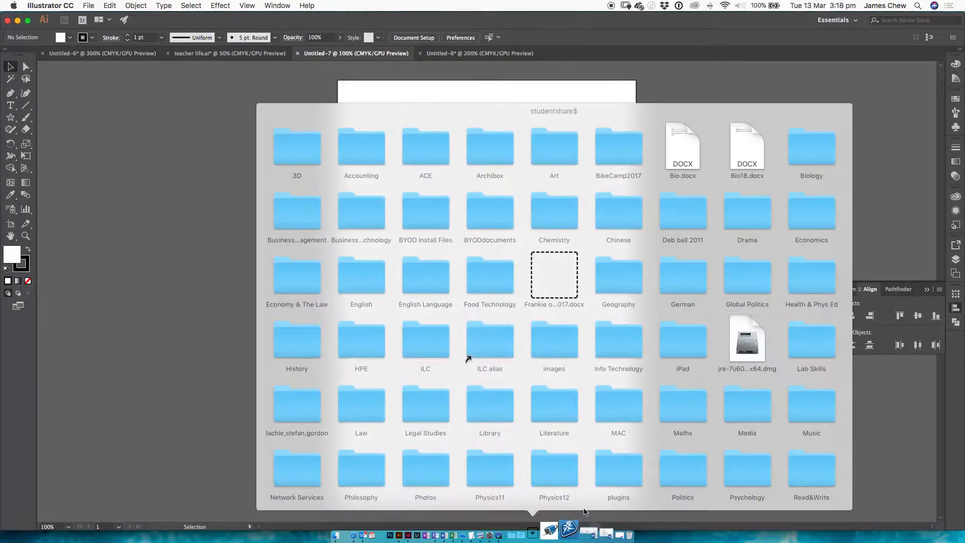
{"action": "scroll", "coordinate": [720, 457], "scroll_direction": "down", "scroll_amount": 5}
{"action": "left_click", "coordinate": [318, 474]}
{"action": "left_click", "coordinate": [517, 463]}
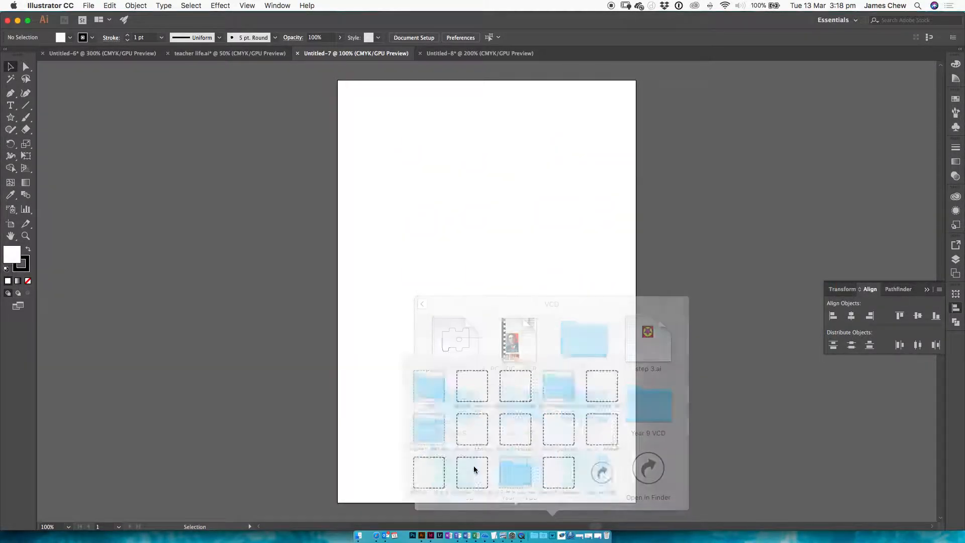
{"action": "left_click", "coordinate": [555, 467]}
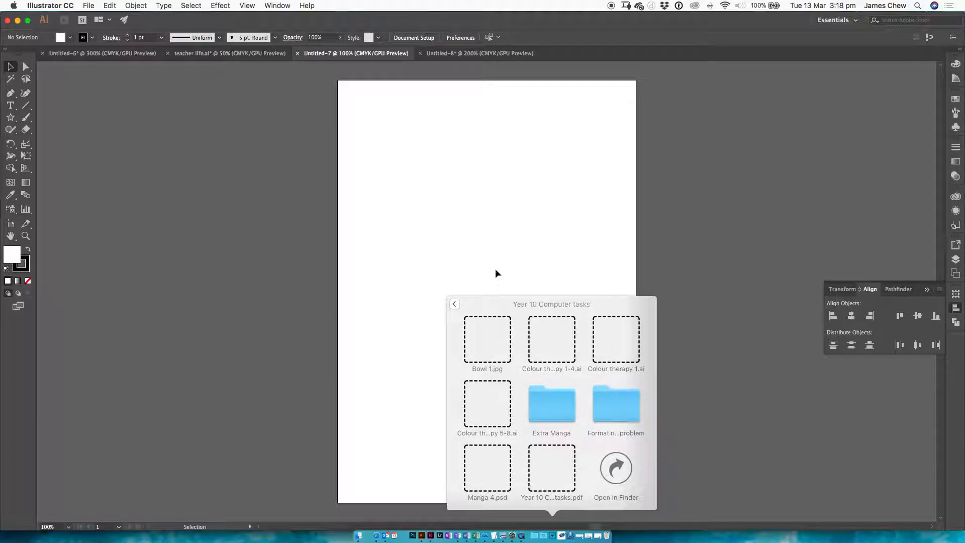
{"action": "left_click", "coordinate": [487, 254]}
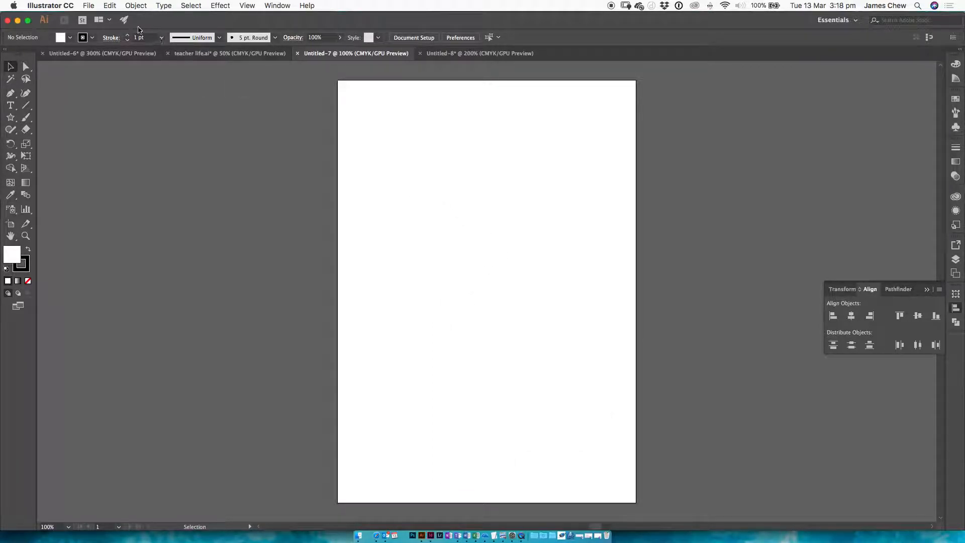
Step: Try placing Bowl 1.jpg from the Downloads folder on the page at its original size, and undo the placement
{"action": "left_click", "coordinate": [89, 6]}
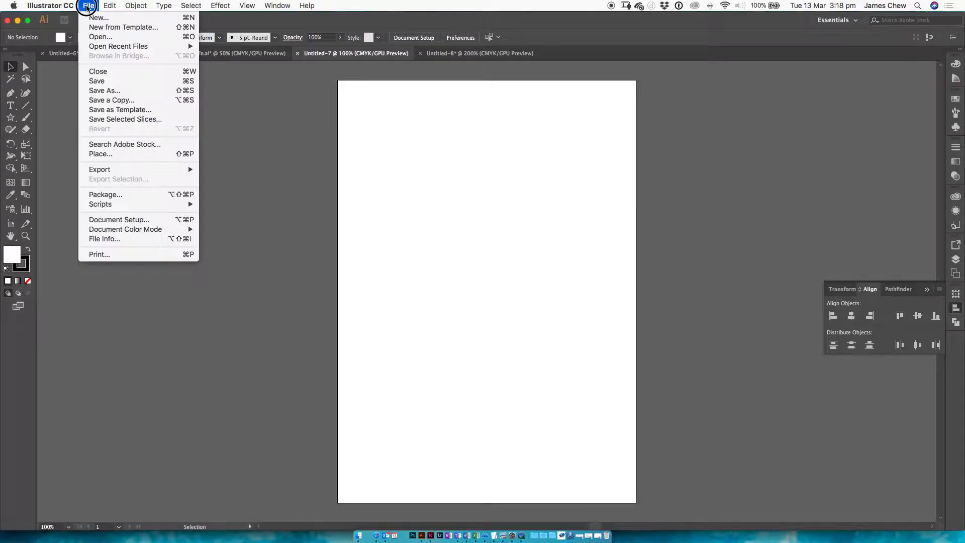
{"action": "left_click", "coordinate": [134, 154]}
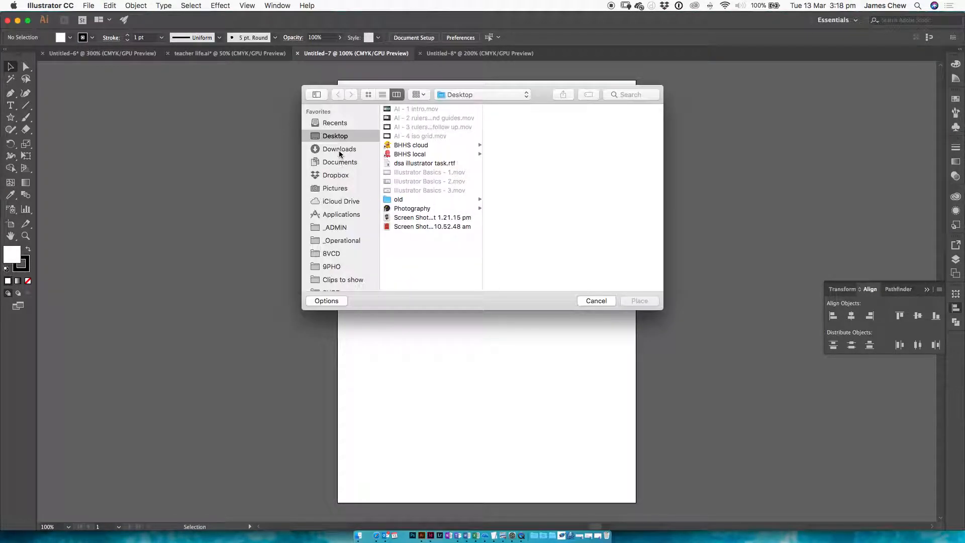
{"action": "left_click", "coordinate": [347, 150]}
{"action": "left_click", "coordinate": [413, 110]}
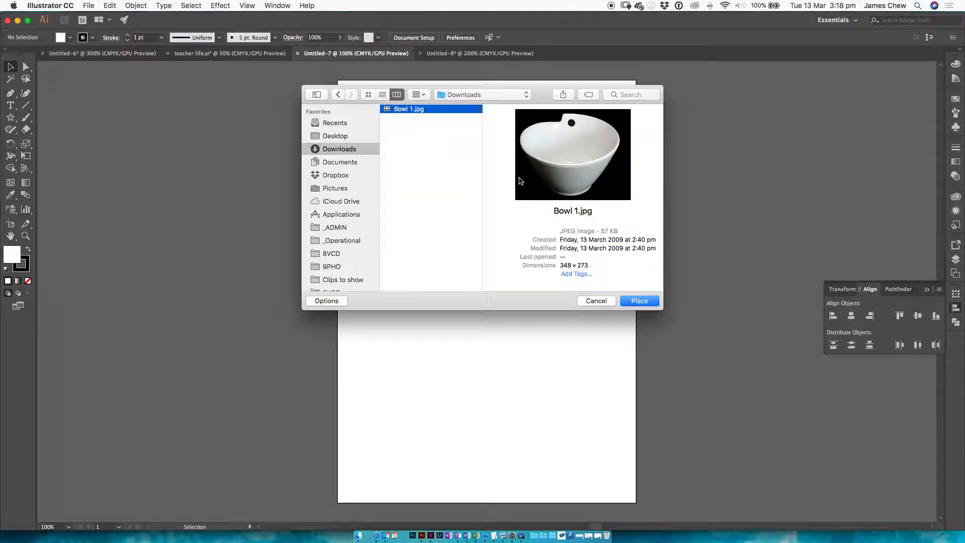
{"action": "left_click", "coordinate": [639, 301]}
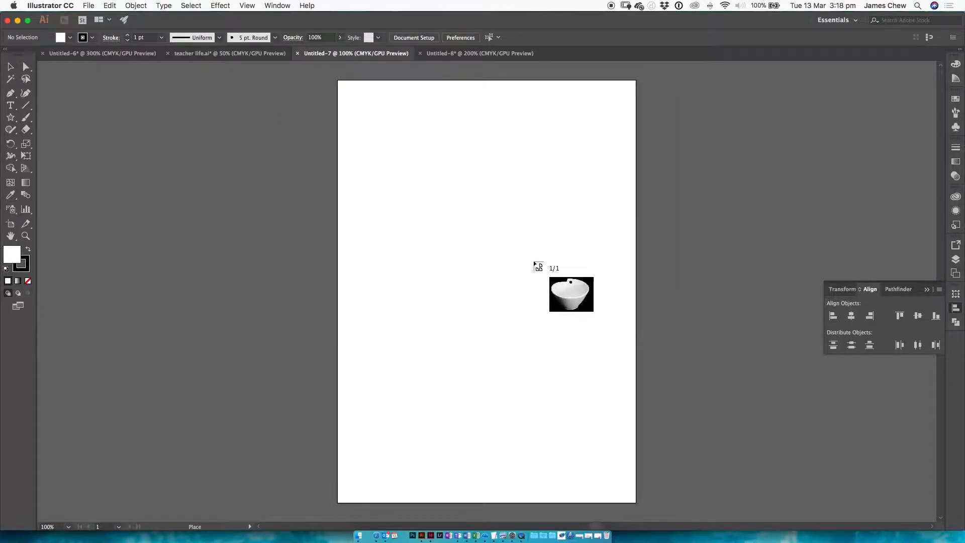
{"action": "left_click", "coordinate": [356, 159]}
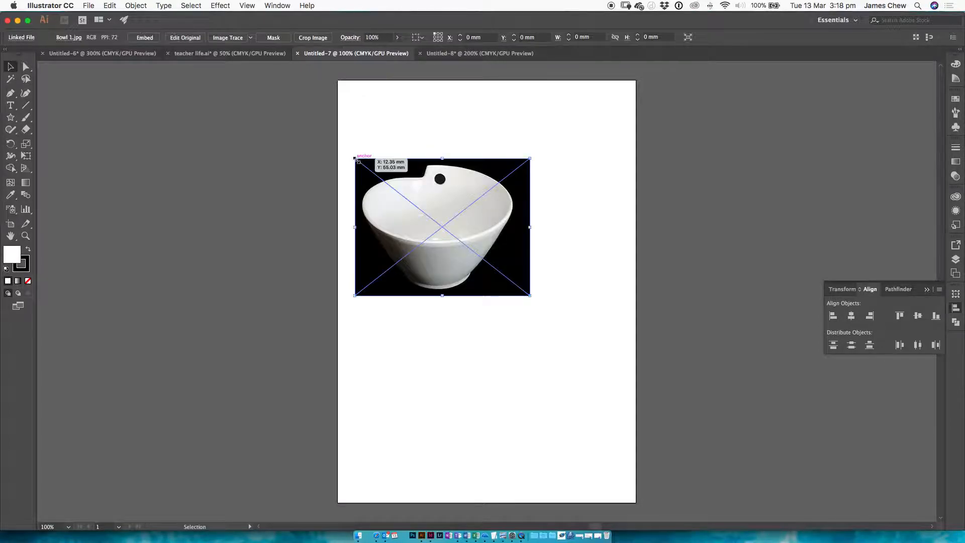
{"action": "key", "text": "super+z"}
Step: Place Bowl 1.jpg on the page again, scaled to about 186 by 146 mm so it nearly fills the page width
{"action": "key", "text": "shift+super+p"}
{"action": "key", "text": "Return"}
{"action": "left_click_drag", "start_coordinate": [356, 157], "coordinate": [622, 365]}
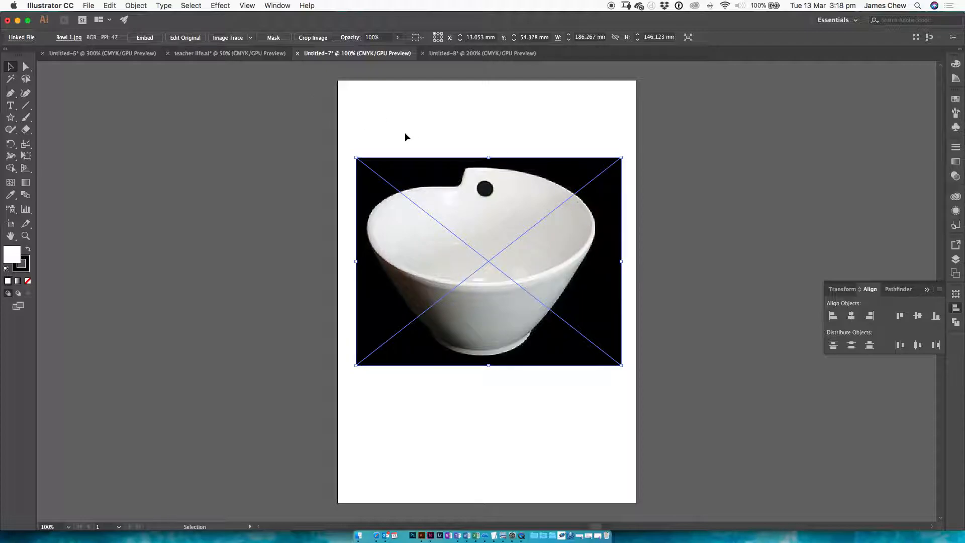
Step: Switch to the PDF brief in Preview, reread the instruction on locking the placed image, and return to Illustrator
{"action": "key", "text": "super+Tab"}
{"action": "key", "text": "super+Tab"}
{"action": "key", "text": "super+shift+Tab"}
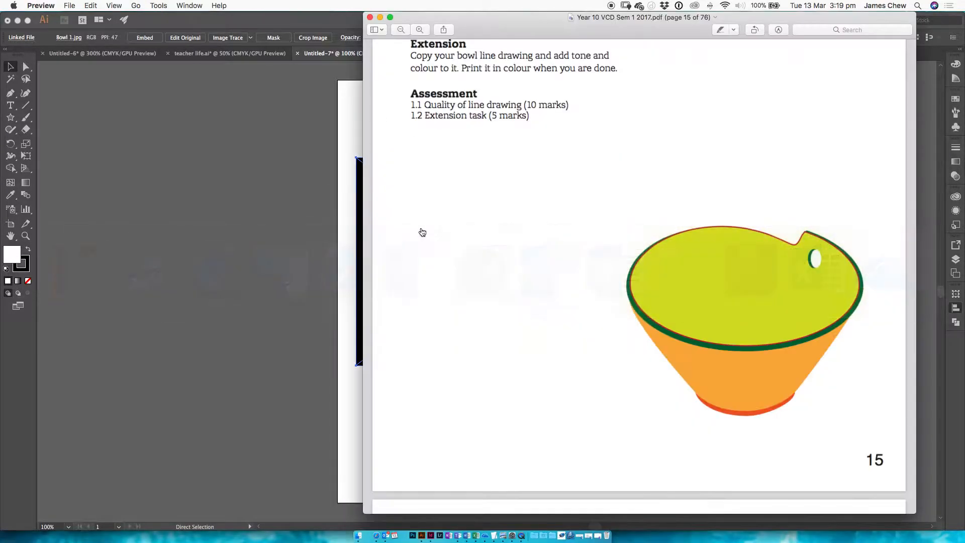
{"action": "scroll", "coordinate": [554, 163], "scroll_direction": "up", "scroll_amount": 10}
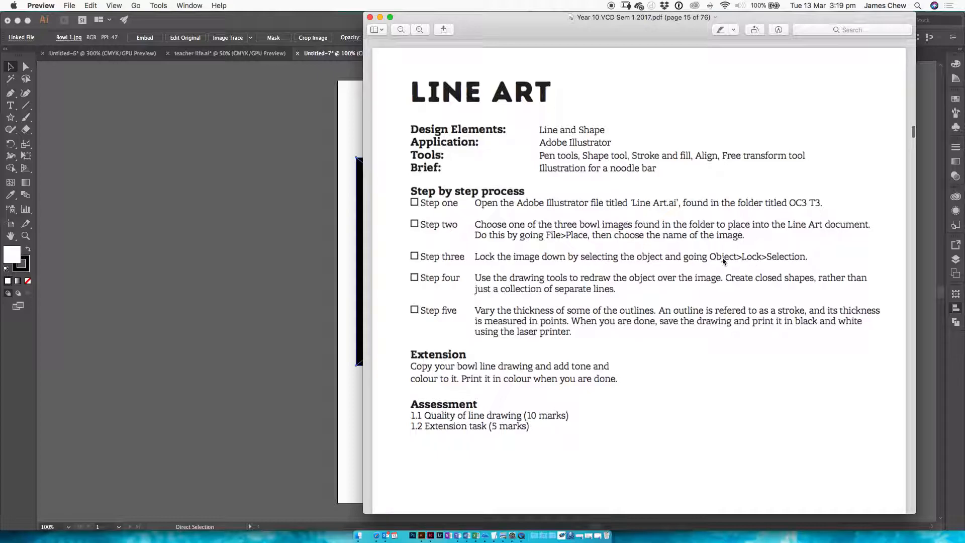
{"action": "left_click", "coordinate": [330, 239]}
Step: Move the bowl image slightly down the page and lock it in place
{"action": "left_click_drag", "start_coordinate": [446, 210], "coordinate": [447, 239]}
{"action": "left_click", "coordinate": [137, 6]}
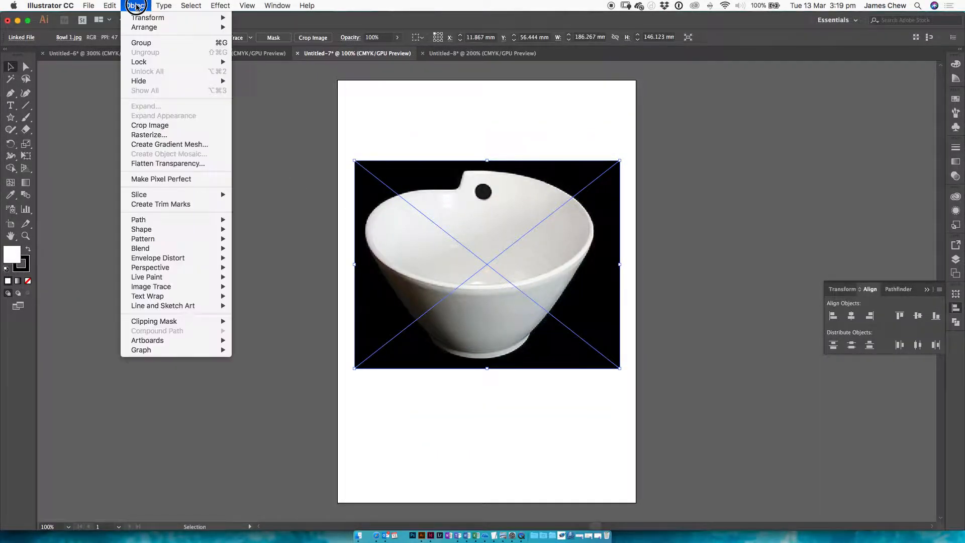
{"action": "mouse_move", "coordinate": [140, 61]}
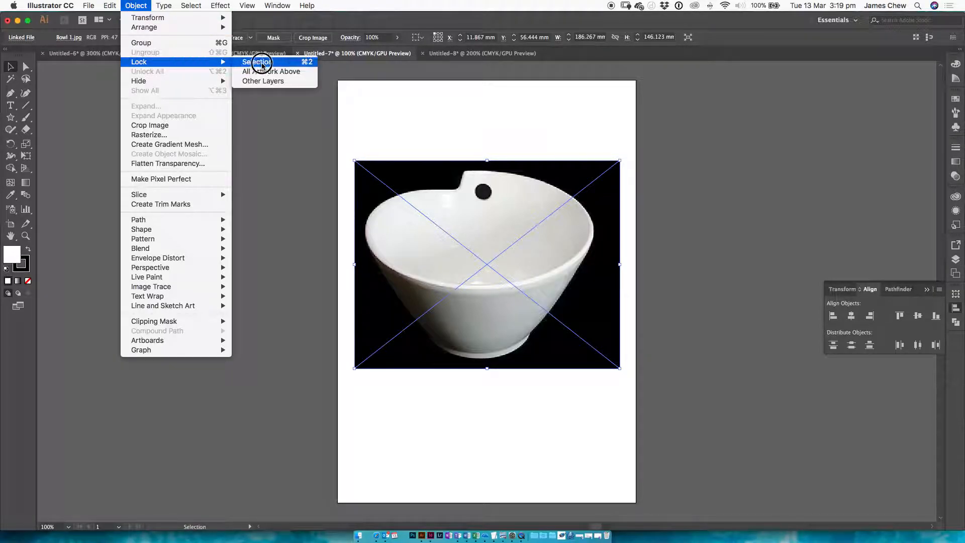
{"action": "left_click", "coordinate": [269, 66]}
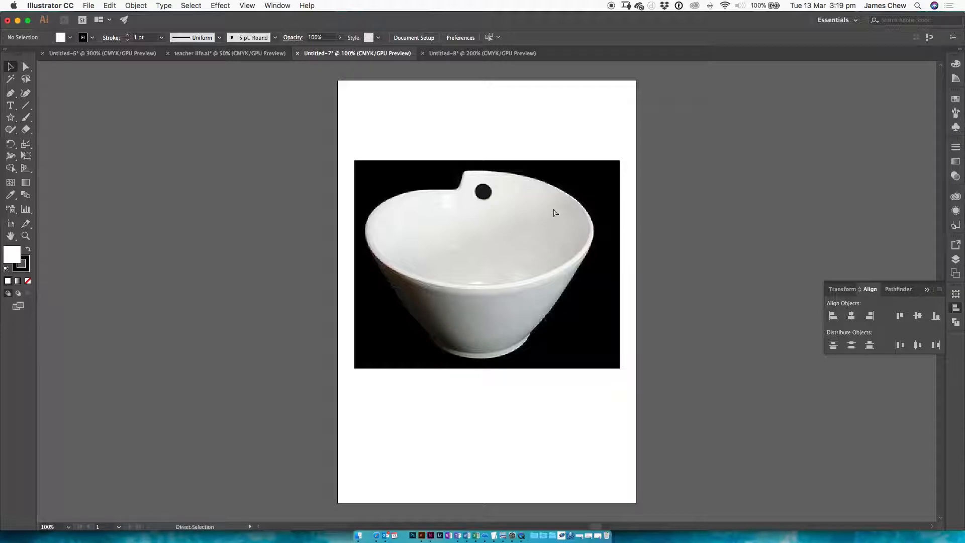
Step: Start tracing the bowl's rim with the Pen tool, placing curved anchor points at its top edge and on its right side
{"action": "key", "text": "super+equal"}
{"action": "key", "text": "super+equal"}
{"action": "key", "text": "super+equal"}
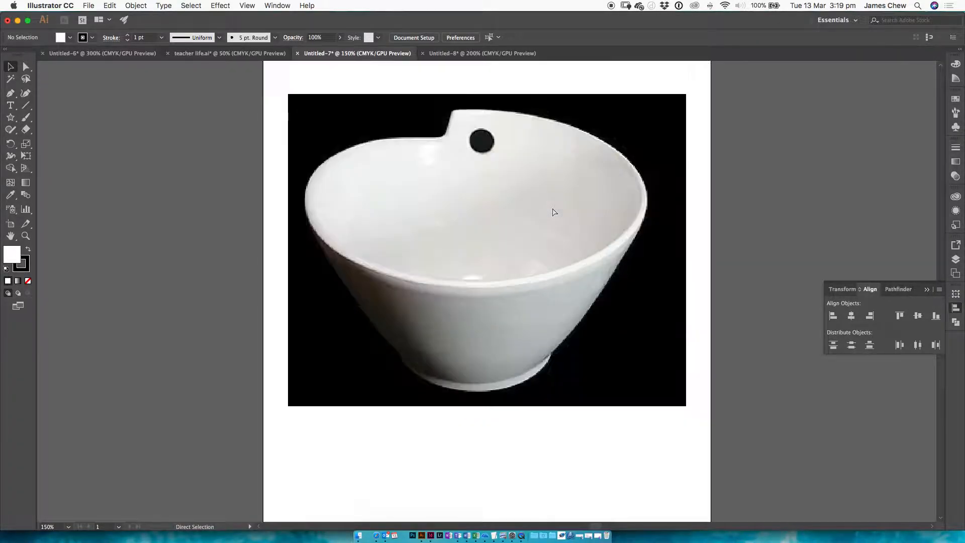
{"action": "left_click_drag", "start_coordinate": [542, 182], "coordinate": [539, 325]}
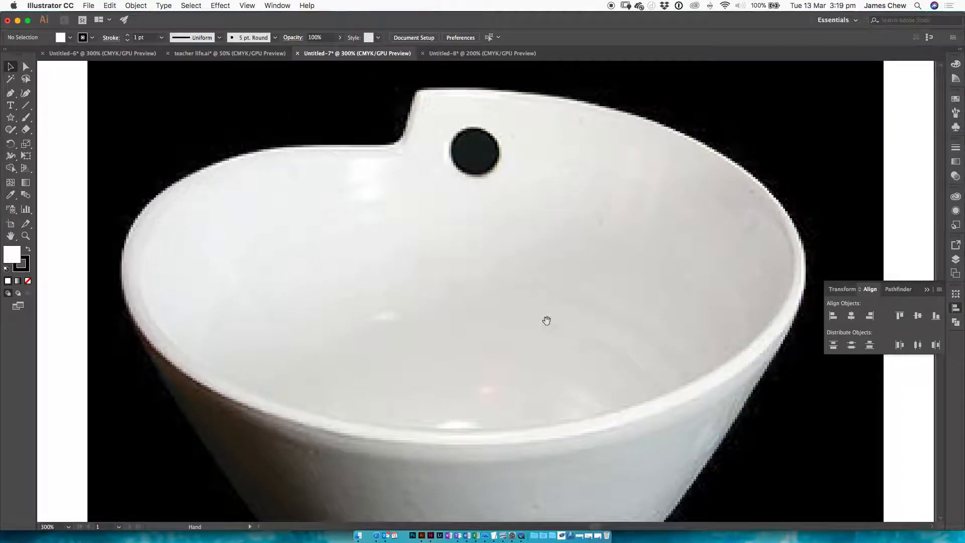
{"action": "left_click_drag", "start_coordinate": [10, 93], "coordinate": [65, 96]}
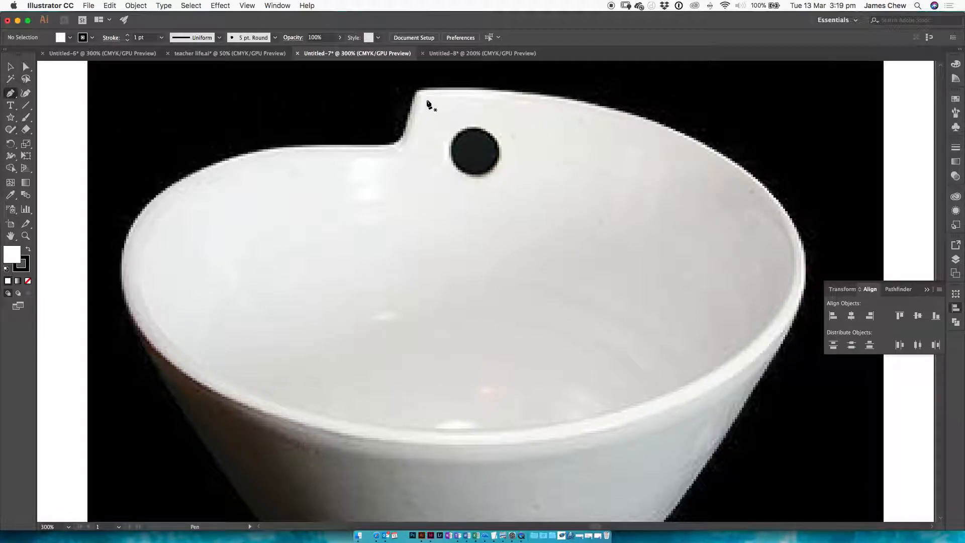
{"action": "mouse_move", "coordinate": [476, 95]}
{"action": "left_mouse_down"}
{"action": "mouse_move", "coordinate": [432, 106]}
{"action": "mouse_move", "coordinate": [468, 102]}
{"action": "left_mouse_up"}
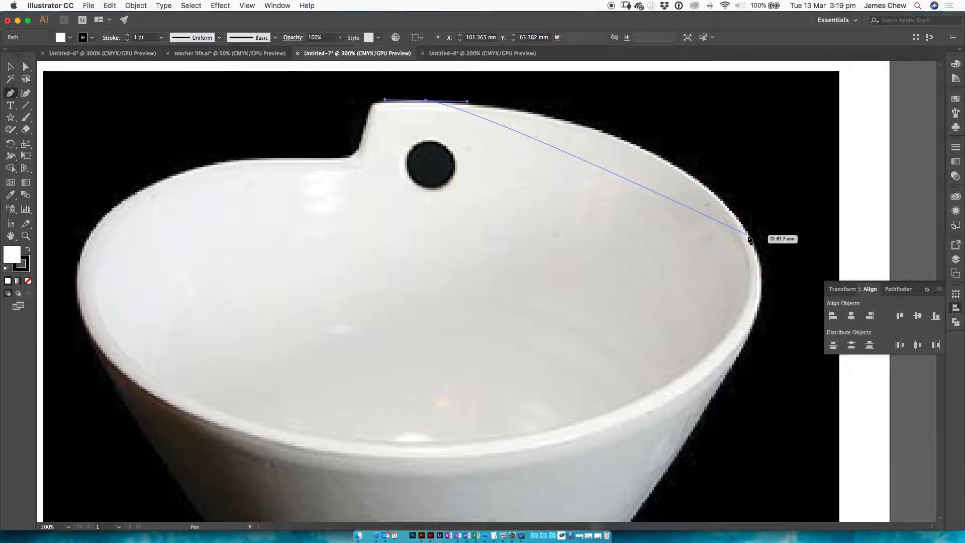
{"action": "left_click_drag", "start_coordinate": [749, 236], "coordinate": [800, 347]}
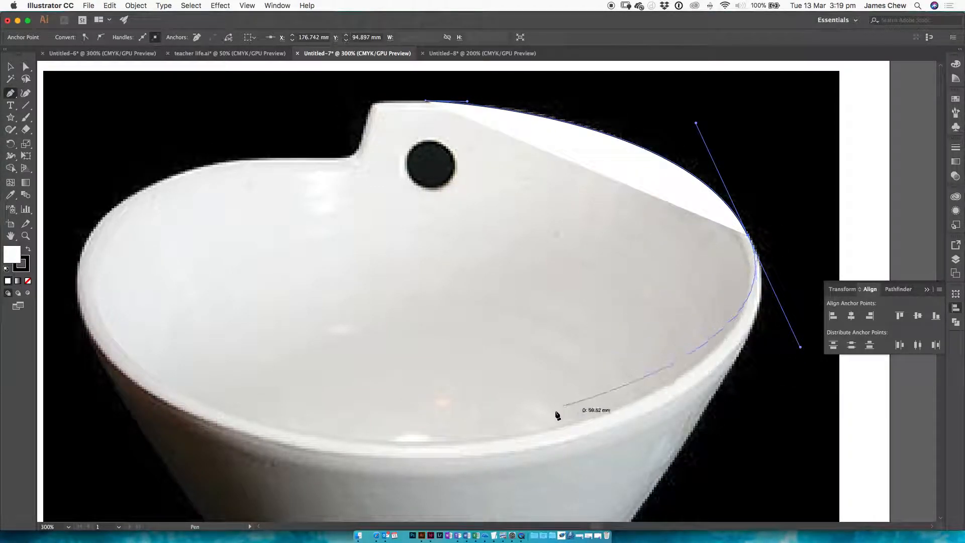
Step: Try two curved anchor points on the front of the bowl's inner rim, undoing each one
{"action": "left_click_drag", "start_coordinate": [458, 442], "coordinate": [325, 442]}
{"action": "key", "text": "super+z"}
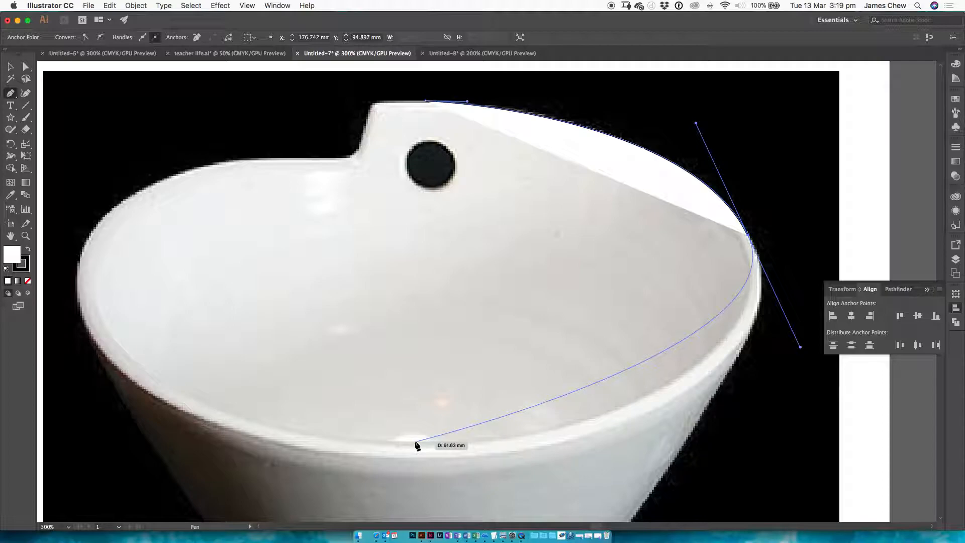
{"action": "left_click_drag", "start_coordinate": [417, 445], "coordinate": [633, 383]}
{"action": "key", "text": "super+z"}
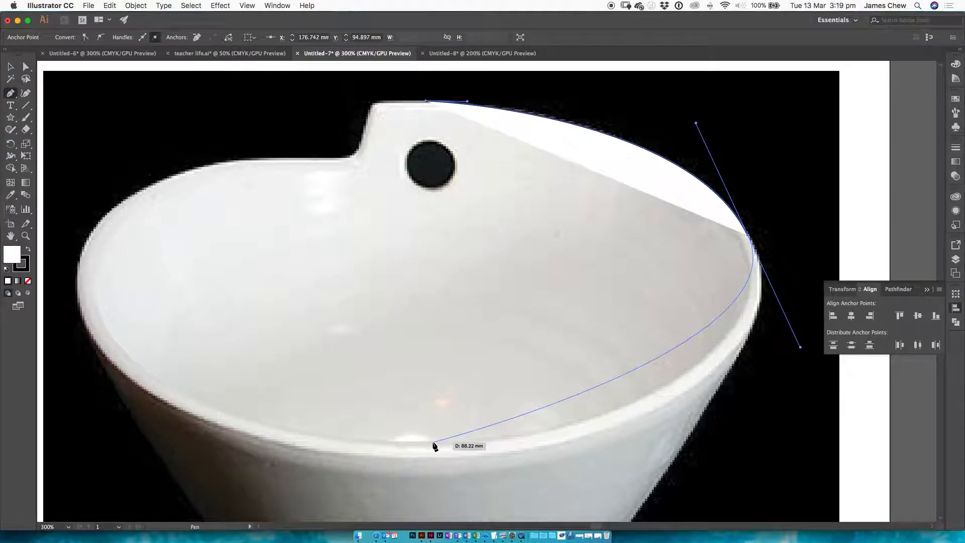
Step: Continue the rim path with curved anchor points at the bowl's front and left side, and set the path's fill to None
{"action": "left_click_drag", "start_coordinate": [434, 443], "coordinate": [283, 444]}
{"action": "key", "text": "space"}
{"action": "left_click_drag", "start_coordinate": [242, 298], "coordinate": [372, 337]}
{"action": "left_click_drag", "start_coordinate": [237, 367], "coordinate": [201, 300]}
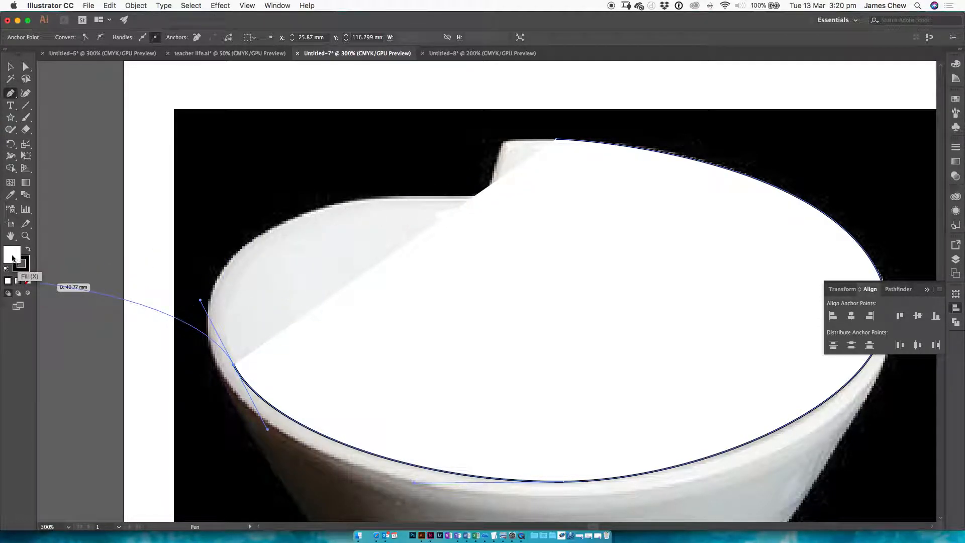
{"action": "left_click", "coordinate": [28, 282]}
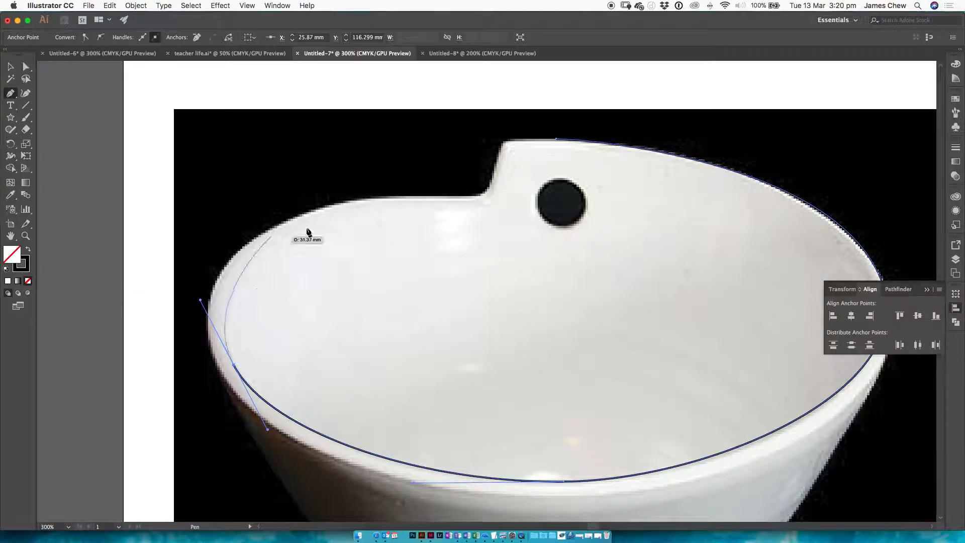
Step: Trace the bowl's back-left rim and the notch with curved anchor points, closing the path at its starting point
{"action": "left_click", "coordinate": [322, 210]}
{"action": "left_click_drag", "start_coordinate": [322, 210], "coordinate": [390, 187]}
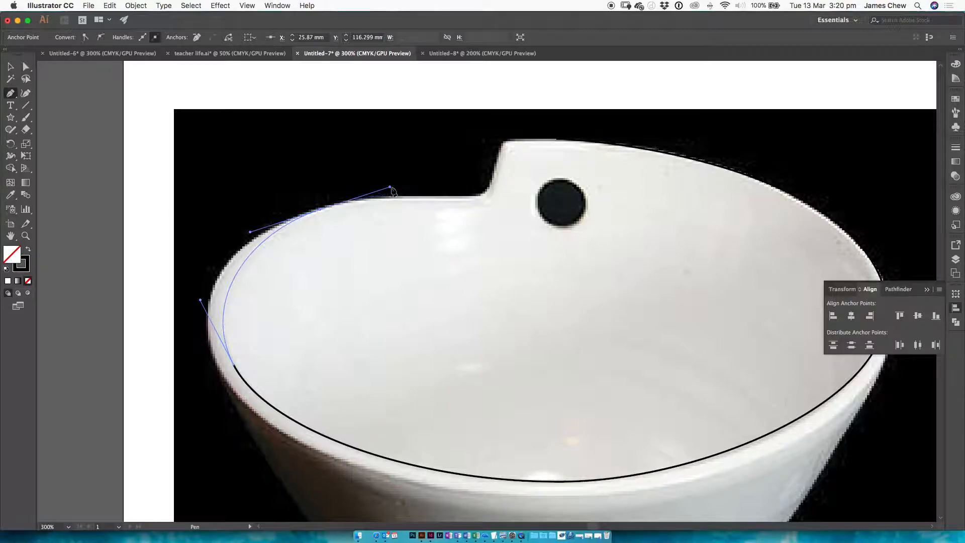
{"action": "mouse_move", "coordinate": [467, 195]}
{"action": "left_mouse_down"}
{"action": "mouse_move", "coordinate": [487, 195]}
{"action": "mouse_move", "coordinate": [493, 164]}
{"action": "mouse_move", "coordinate": [529, 139]}
{"action": "left_mouse_up"}
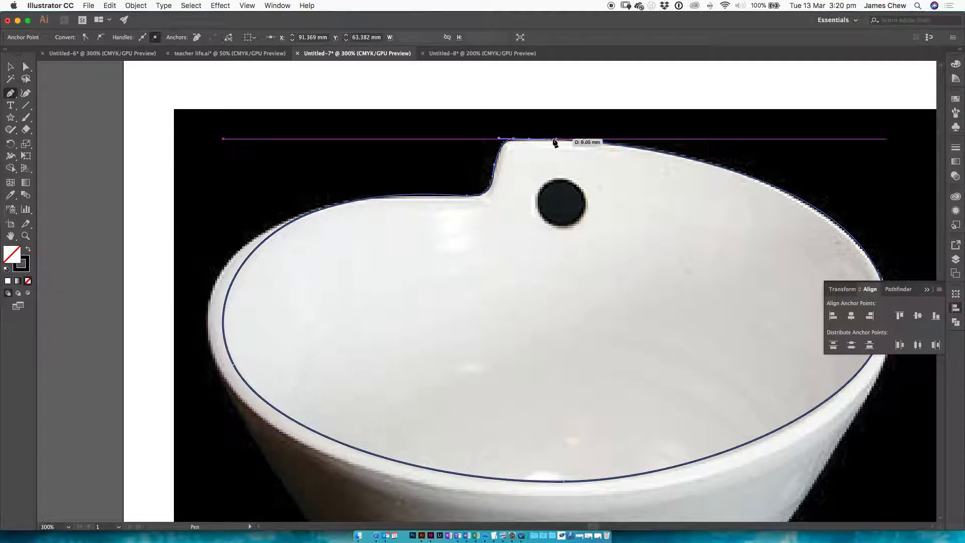
{"action": "left_click", "coordinate": [556, 140]}
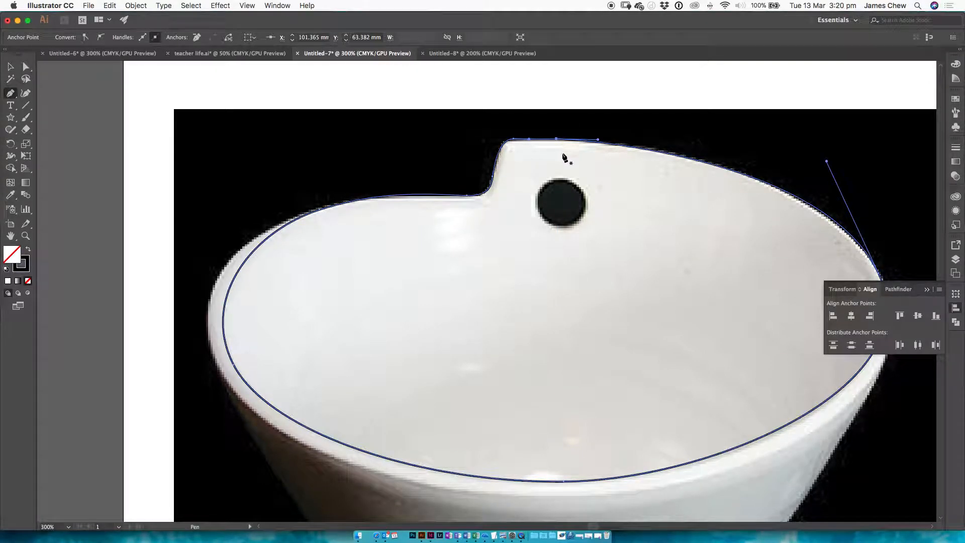
Step: Draw an open bracket-shaped path with eight straight-line corner points in the blank area above the bowl image
{"action": "scroll", "coordinate": [555, 195], "scroll_direction": "up", "scroll_amount": 10}
{"action": "left_click", "coordinate": [507, 157]}
{"action": "left_click", "coordinate": [562, 150]}
{"action": "left_click", "coordinate": [571, 229]}
{"action": "left_click", "coordinate": [516, 237]}
{"action": "left_click", "coordinate": [509, 214]}
{"action": "left_click", "coordinate": [549, 208]}
{"action": "left_click", "coordinate": [543, 171]}
{"action": "left_click", "coordinate": [510, 179]}
Step: Swap the bracket path's fill and stroke to give a solid black shape, deselect it, and show the document in Outline view
{"action": "key", "text": "v"}
{"action": "key", "text": "shift+x"}
{"action": "left_click", "coordinate": [588, 142]}
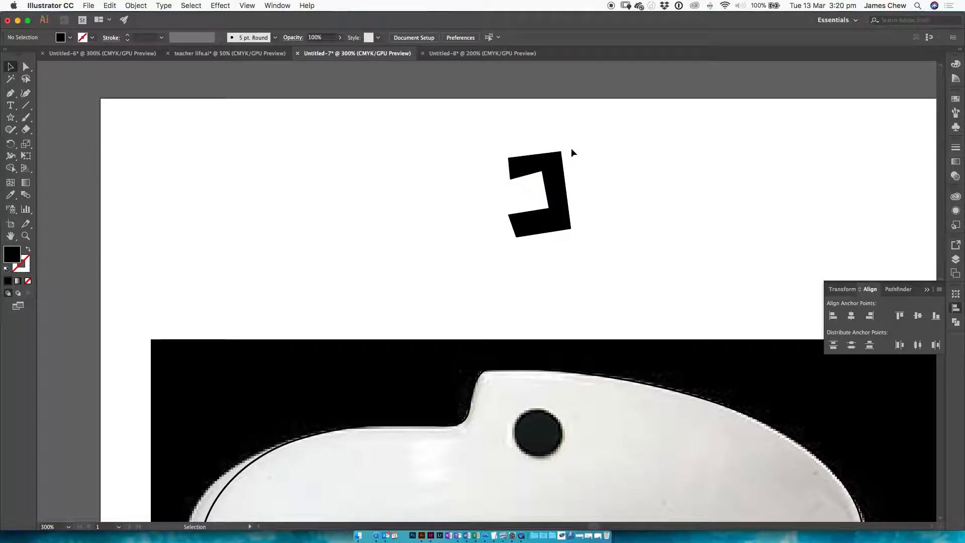
{"action": "left_click", "coordinate": [247, 10]}
{"action": "left_click", "coordinate": [254, 22]}
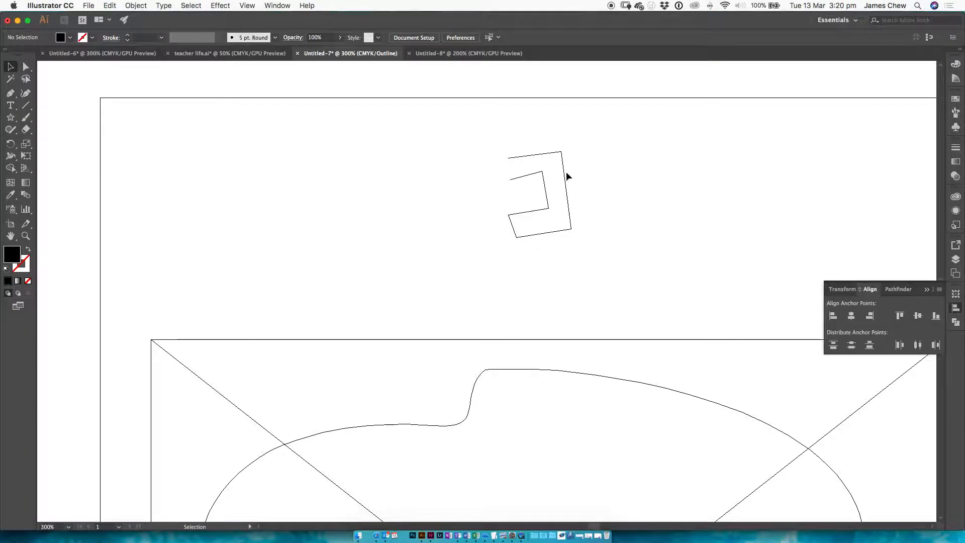
Step: Select the bracket shape above the bowl image, return the document to GPU Preview, and delete the shape
{"action": "left_click_drag", "start_coordinate": [578, 134], "coordinate": [523, 186]}
{"action": "left_click", "coordinate": [248, 6]}
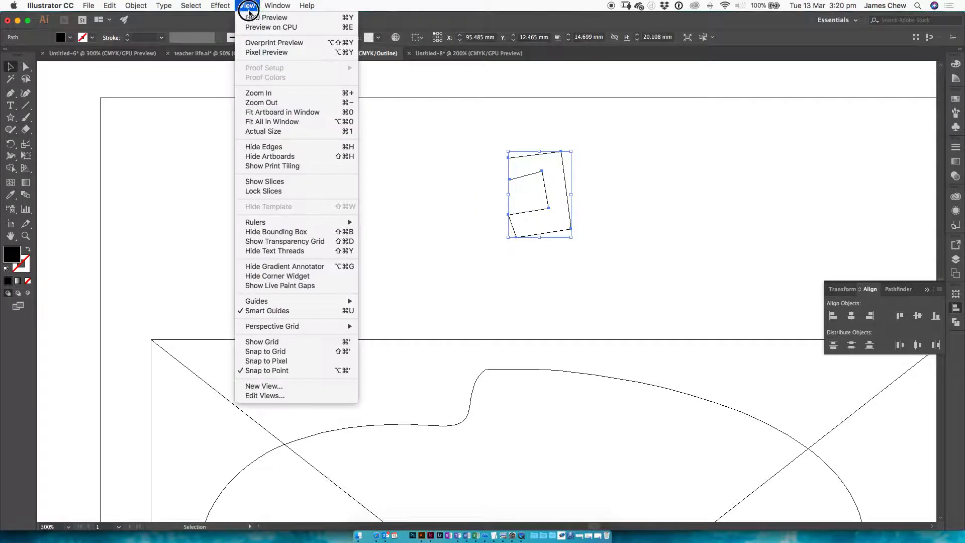
{"action": "left_click", "coordinate": [254, 18]}
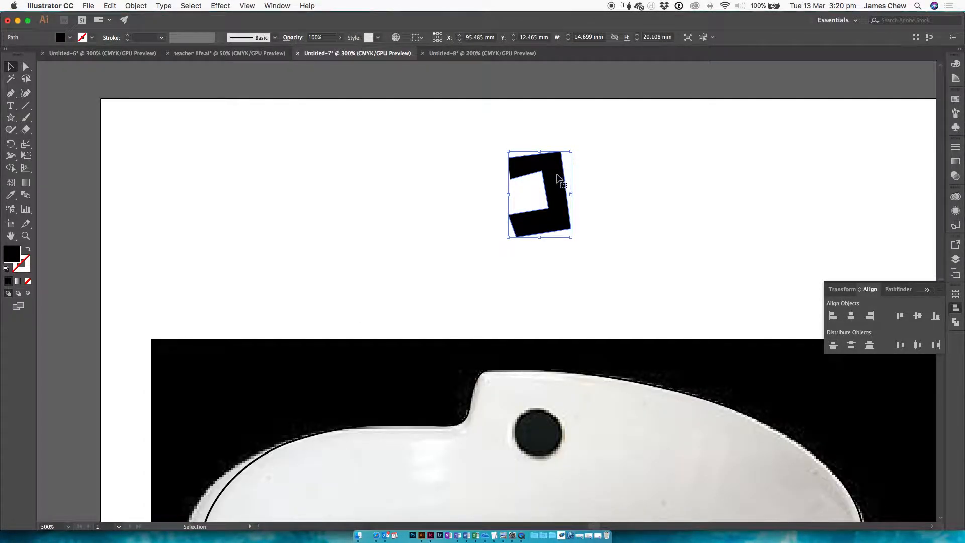
{"action": "key", "text": "Delete"}
Step: Select the traced rim path on the bowl
{"action": "left_click_drag", "start_coordinate": [539, 339], "coordinate": [535, 171]}
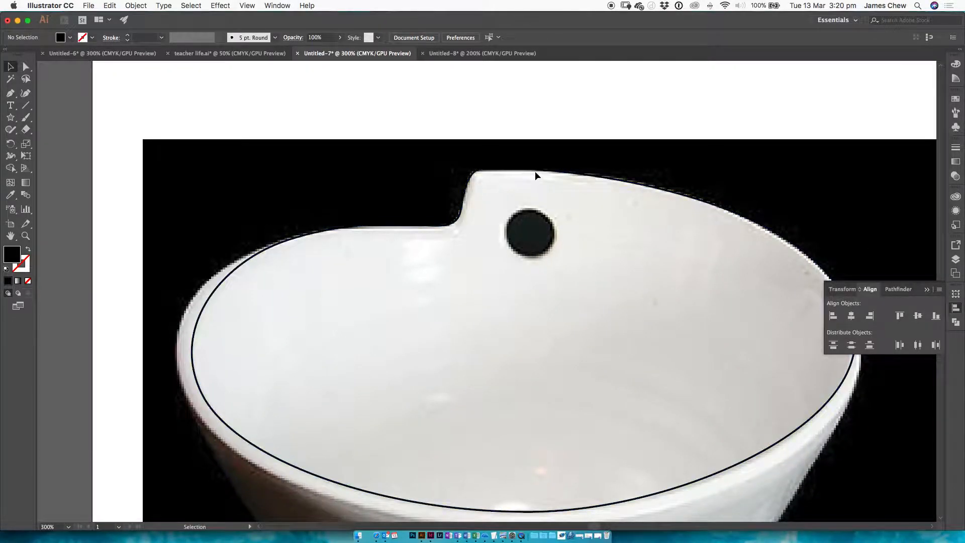
{"action": "left_click", "coordinate": [535, 171]}
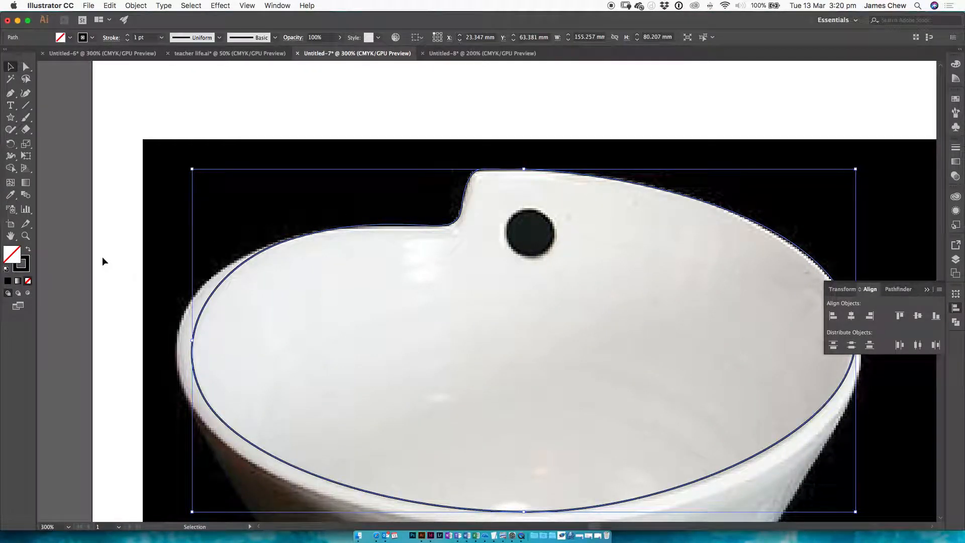
{"action": "left_click_drag", "start_coordinate": [439, 315], "coordinate": [412, 259]}
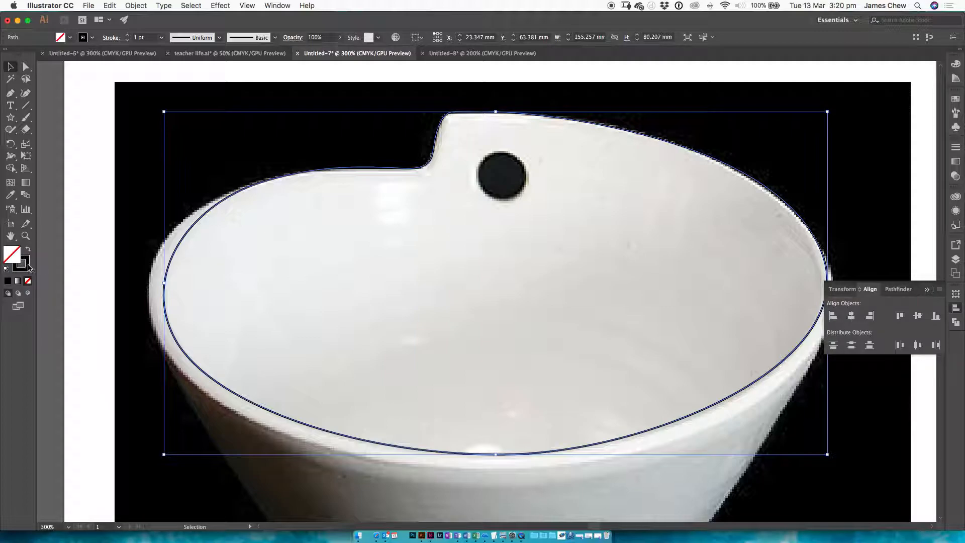
Step: Switch to the Line Art brief in Preview and examine the coloured bowl example's rim, hole, body and base, returning to Illustrator
{"action": "key", "text": "super+Tab"}
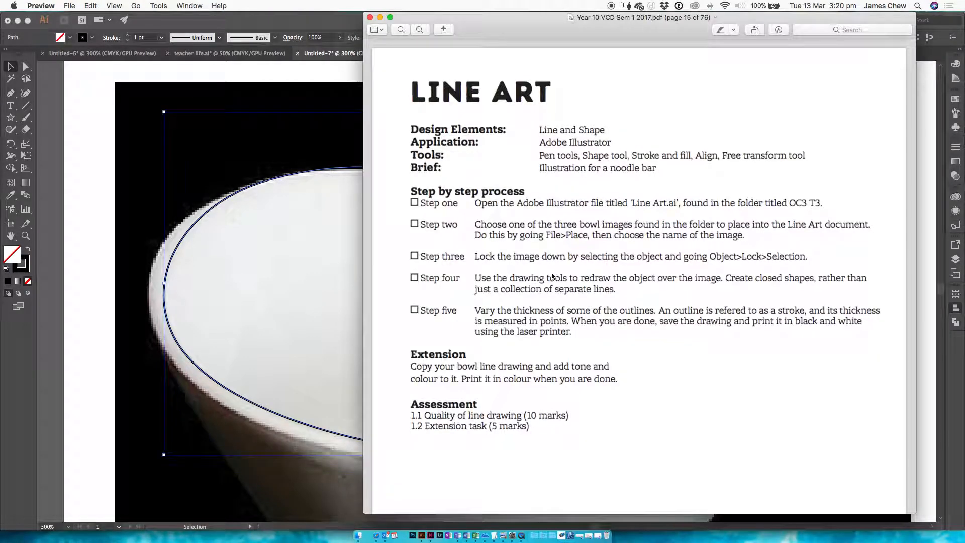
{"action": "scroll", "coordinate": [551, 276], "scroll_direction": "down", "scroll_amount": 10}
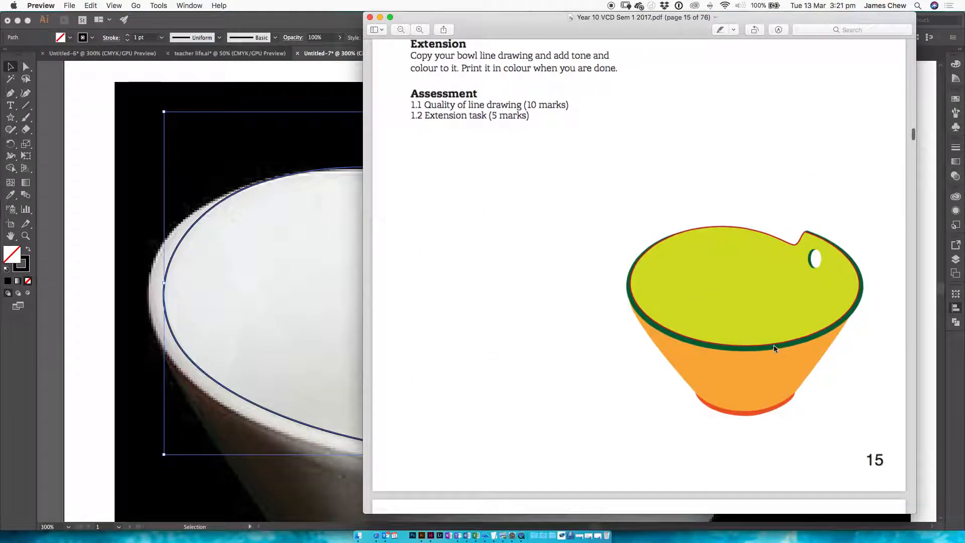
{"action": "scroll", "coordinate": [777, 321], "scroll_direction": "up", "scroll_amount": 5}
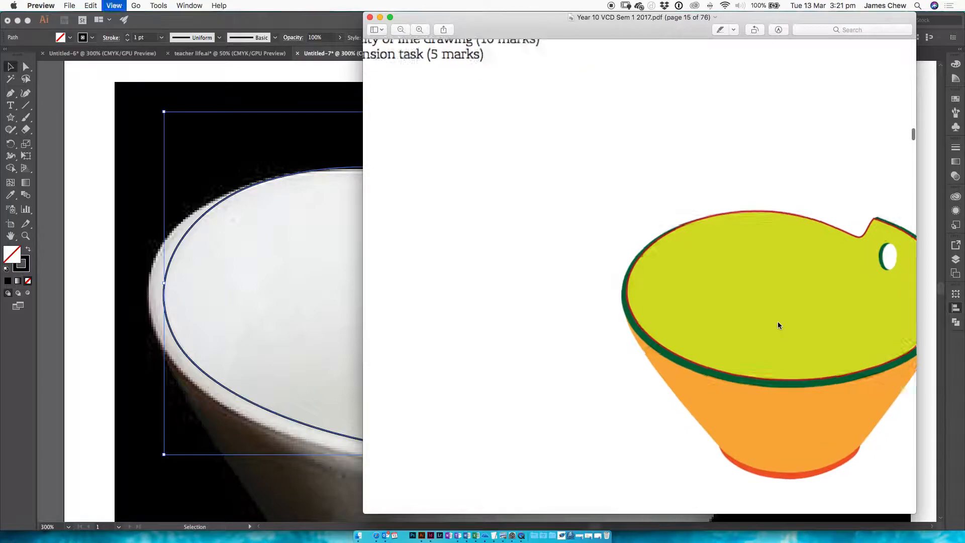
{"action": "scroll", "coordinate": [752, 326], "scroll_direction": "right", "scroll_amount": 8}
{"action": "scroll", "coordinate": [784, 303], "scroll_direction": "down", "scroll_amount": 3}
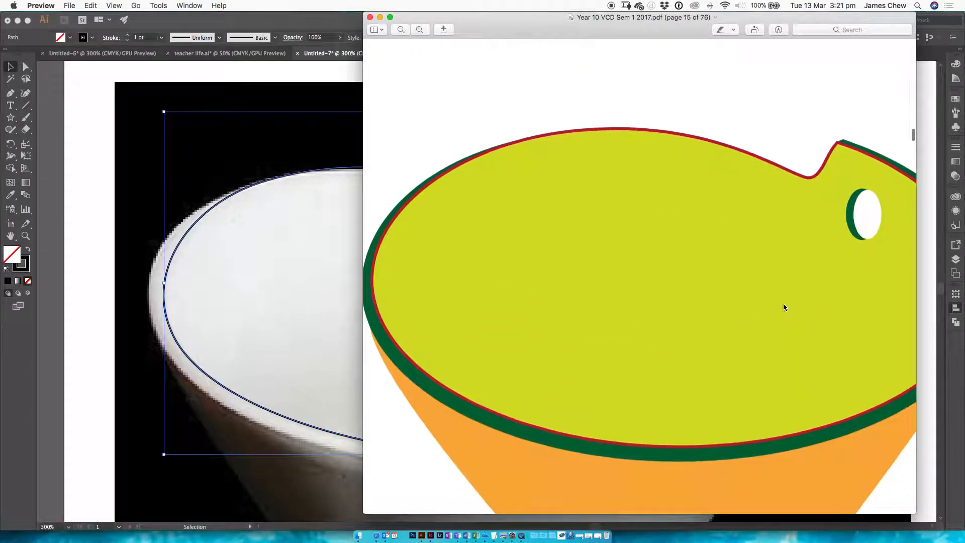
{"action": "scroll", "coordinate": [797, 270], "scroll_direction": "right", "scroll_amount": 2}
{"action": "scroll", "coordinate": [782, 118], "scroll_direction": "left", "scroll_amount": 3}
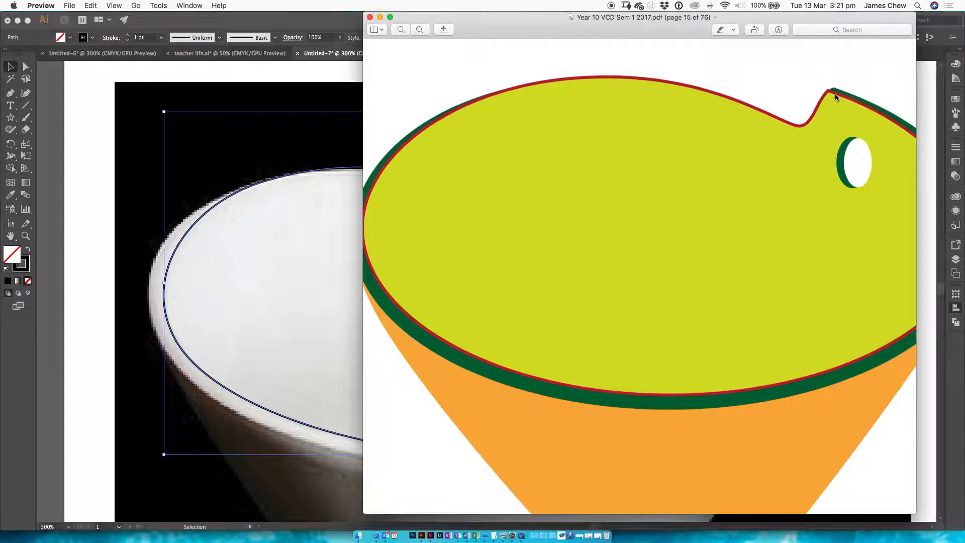
{"action": "scroll", "coordinate": [834, 95], "scroll_direction": "right", "scroll_amount": 2}
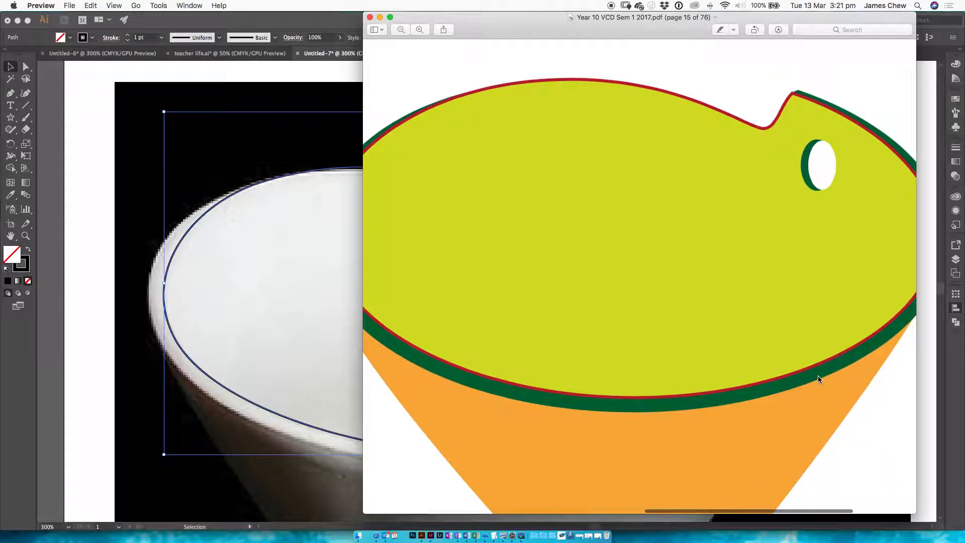
{"action": "scroll", "coordinate": [819, 370], "scroll_direction": "right", "scroll_amount": 3}
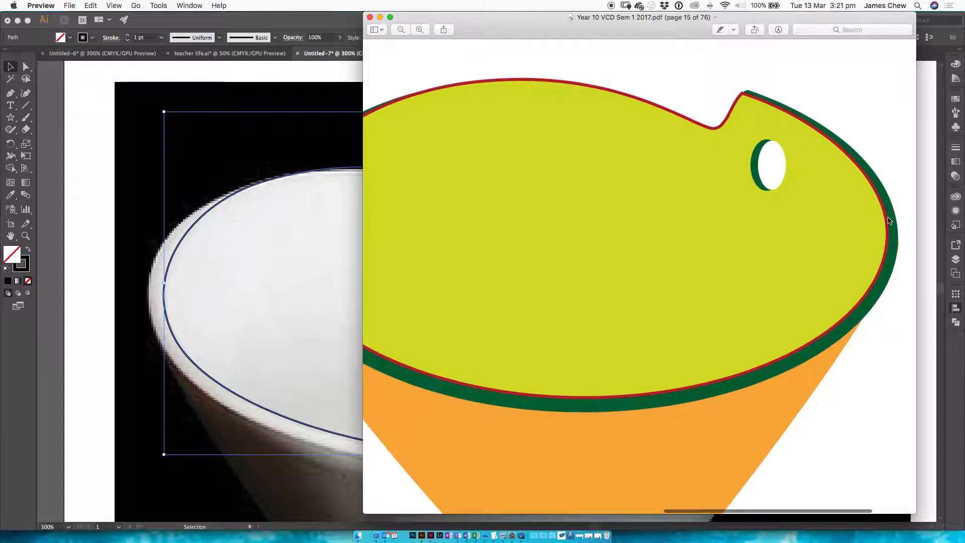
{"action": "scroll", "coordinate": [830, 355], "scroll_direction": "down", "scroll_amount": 5}
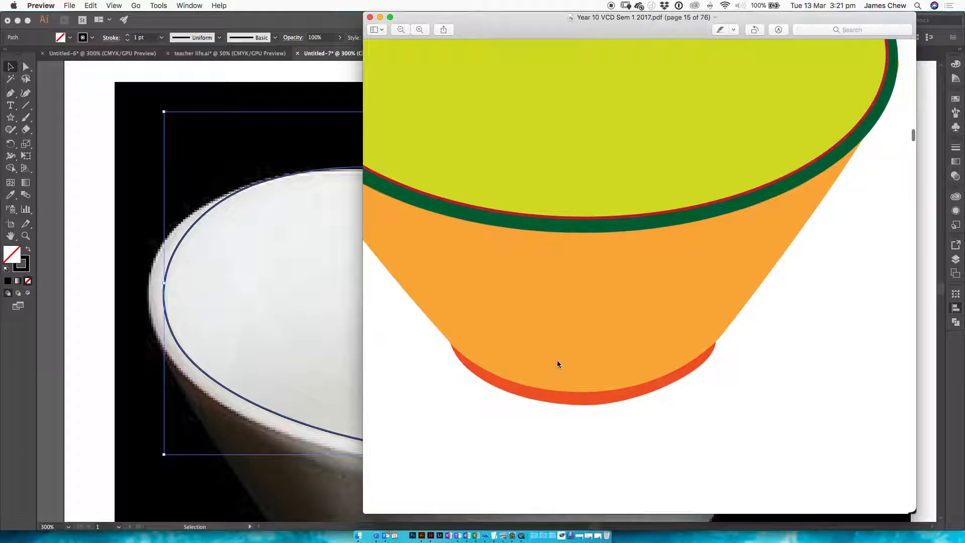
{"action": "key", "text": "super+minus"}
{"action": "left_click", "coordinate": [289, 264]}
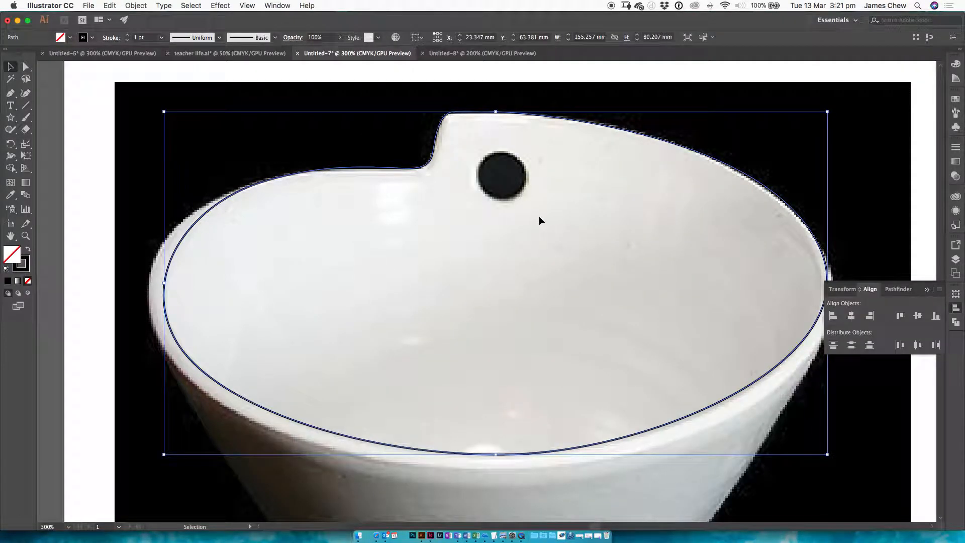
Step: Copy the rim path, try ordinary pasting of the copy, and undo the pasted copies
{"action": "left_click", "coordinate": [509, 173]}
{"action": "left_click", "coordinate": [505, 112]}
{"action": "key", "text": "super+c"}
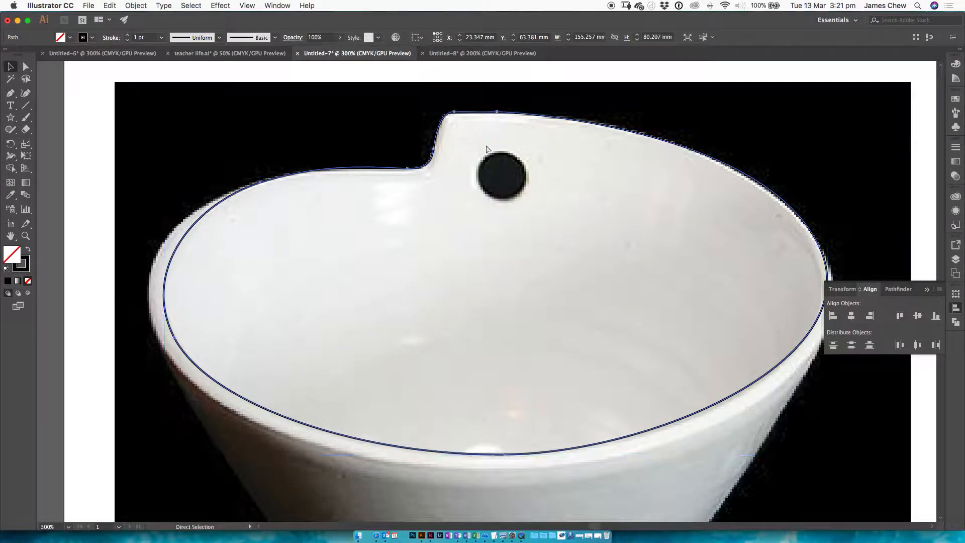
{"action": "left_click", "coordinate": [111, 5]}
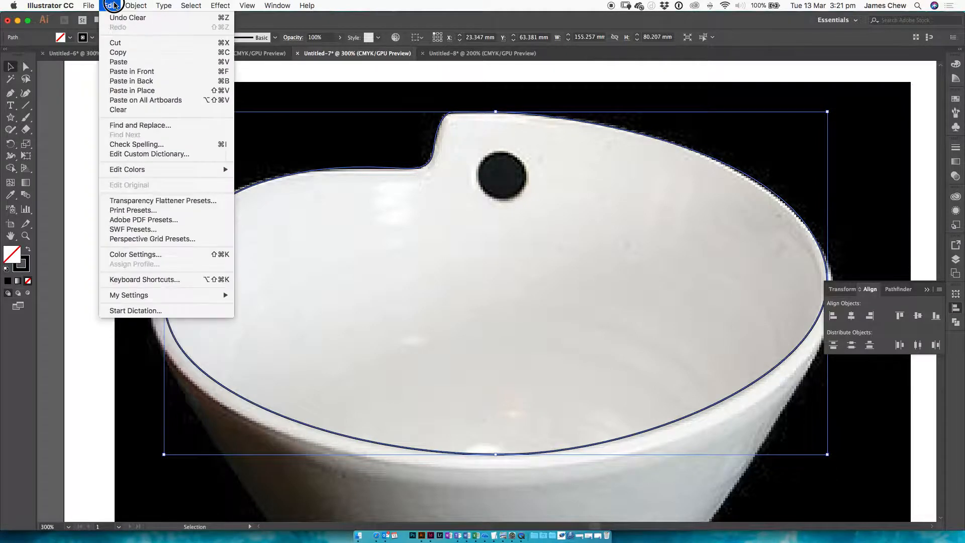
{"action": "left_click", "coordinate": [119, 61]}
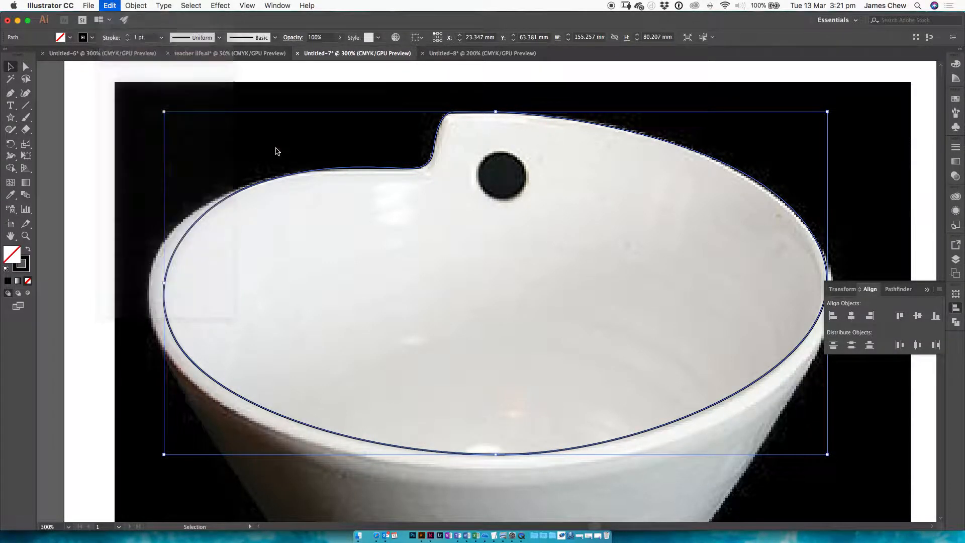
{"action": "left_click", "coordinate": [391, 183]}
{"action": "left_click_drag", "start_coordinate": [244, 218], "coordinate": [753, 230]}
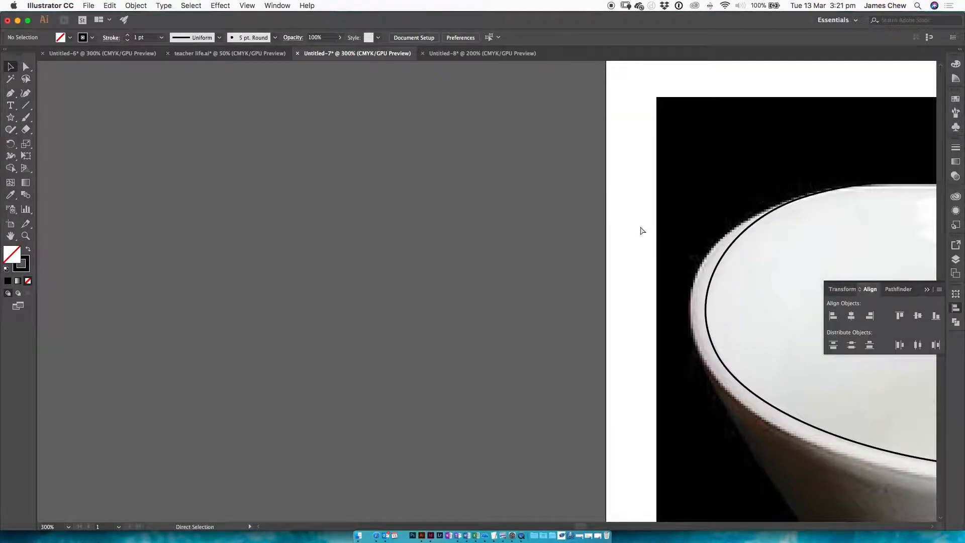
{"action": "key", "text": "super+v"}
{"action": "key", "text": "super+z"}
{"action": "left_click_drag", "start_coordinate": [576, 267], "coordinate": [99, 271]}
{"action": "left_click_drag", "start_coordinate": [487, 349], "coordinate": [481, 293]}
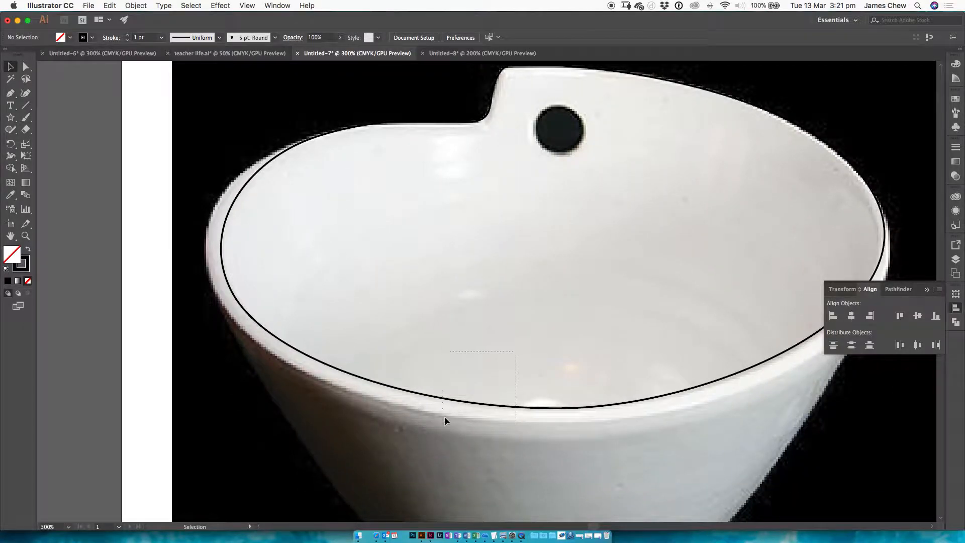
Step: Copy the traced rim path and paste the copy in place over the original
{"action": "left_click", "coordinate": [440, 398]}
{"action": "left_click", "coordinate": [132, 5]}
{"action": "mouse_move", "coordinate": [113, 4]}
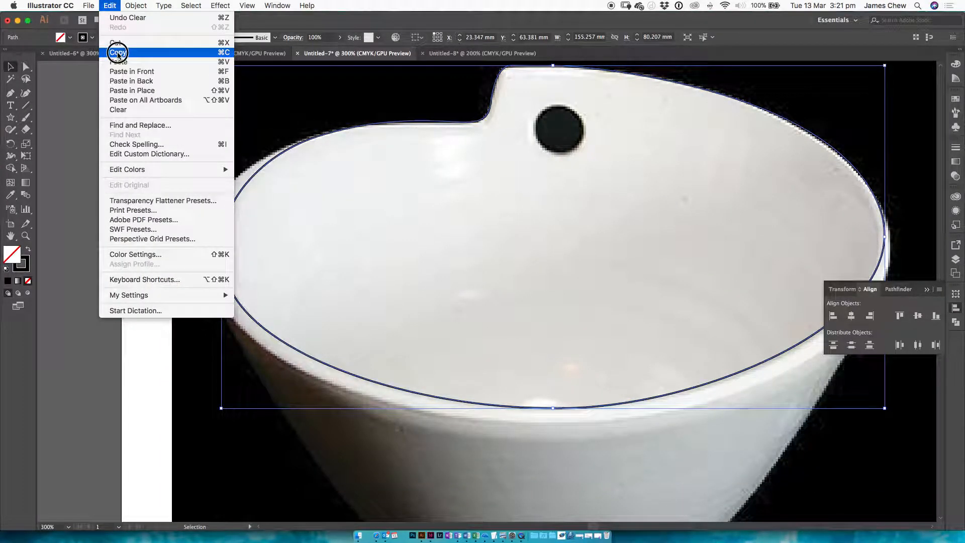
{"action": "left_click", "coordinate": [132, 91]}
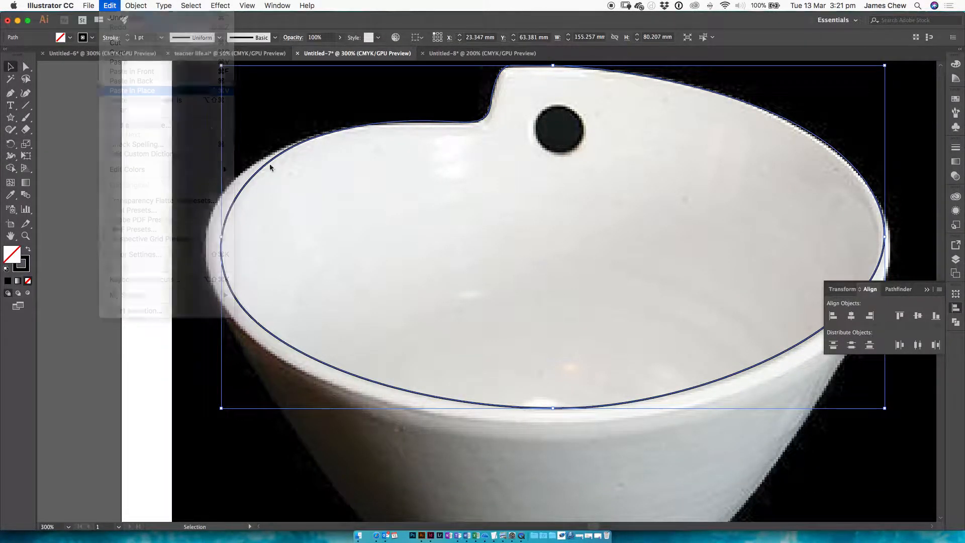
Step: Select the pasted rim copy and stretch it to fit the bowl's outer rim, about 160.3 mm wide and 84.4 mm high
{"action": "left_click", "coordinate": [404, 428]}
{"action": "left_click_drag", "start_coordinate": [420, 395], "coordinate": [455, 402]}
{"action": "left_click", "coordinate": [461, 383]}
{"action": "left_click", "coordinate": [451, 400]}
{"action": "key", "text": "a"}
{"action": "key", "text": "v"}
{"action": "left_click", "coordinate": [440, 362]}
{"action": "left_click", "coordinate": [441, 398]}
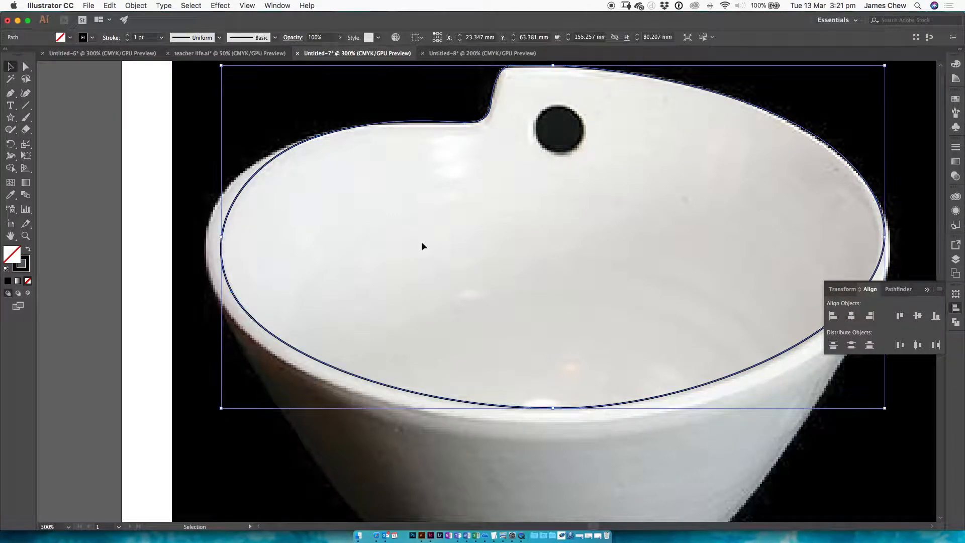
{"action": "left_click_drag", "start_coordinate": [221, 409], "coordinate": [206, 417]}
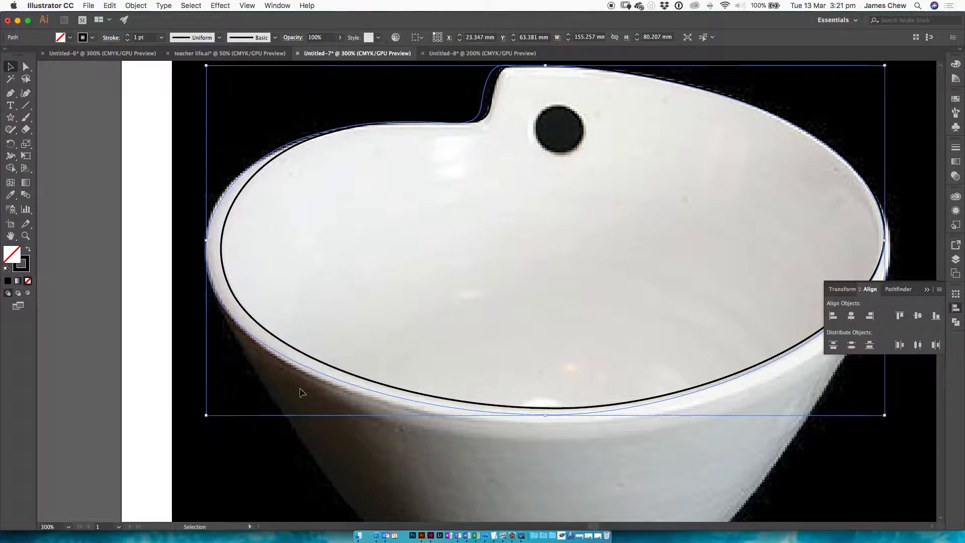
{"action": "scroll", "coordinate": [367, 297], "scroll_direction": "right", "scroll_amount": 6}
{"action": "left_click_drag", "start_coordinate": [603, 417], "coordinate": [613, 429]}
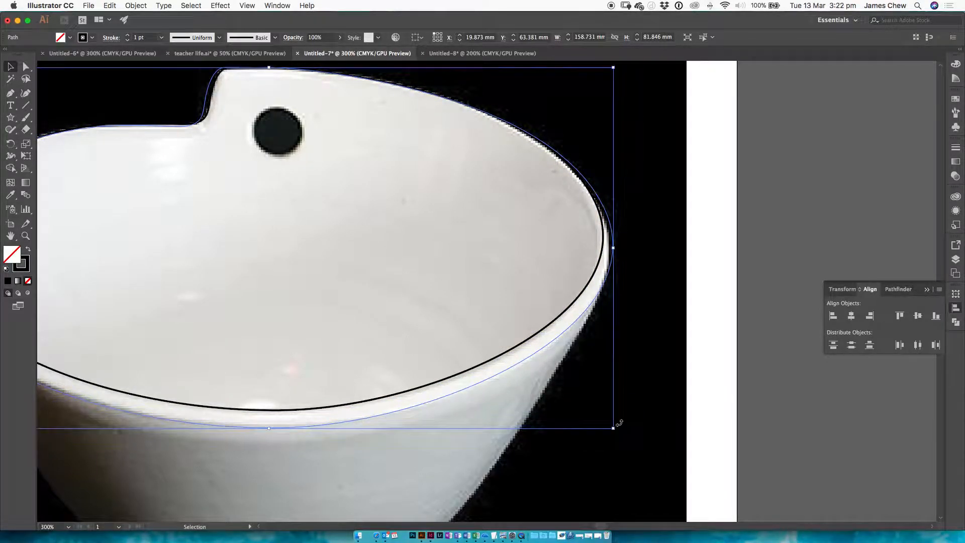
{"action": "scroll", "coordinate": [607, 355], "scroll_direction": "left", "scroll_amount": 5}
{"action": "left_click_drag", "start_coordinate": [760, 233], "coordinate": [758, 233]}
{"action": "left_click_drag", "start_coordinate": [71, 234], "coordinate": [72, 233]}
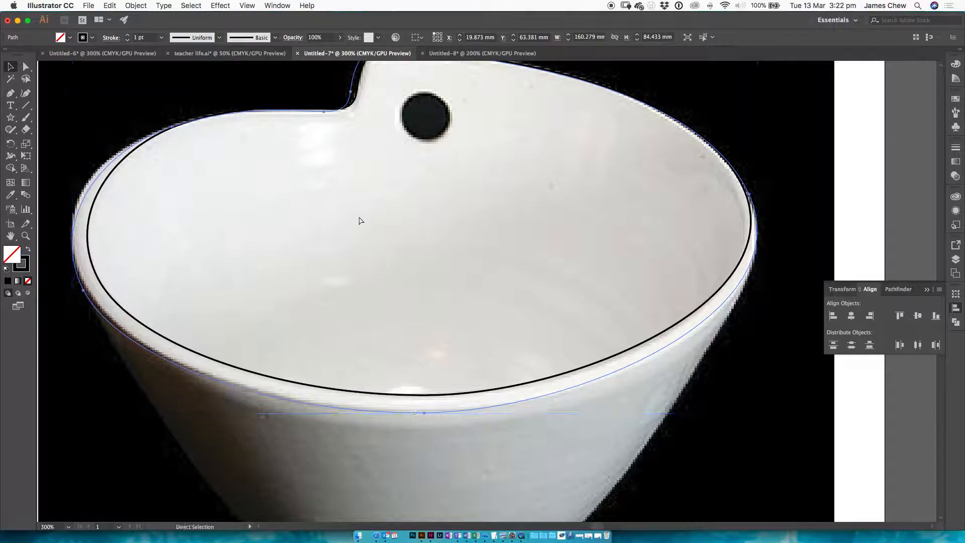
Step: Switch to the brief in Preview and review the green rim shapes of the page 15 bowl example, returning to Illustrator
{"action": "key", "text": "super+Tab"}
{"action": "scroll", "coordinate": [556, 263], "scroll_direction": "down", "scroll_amount": 5}
{"action": "scroll", "coordinate": [639, 276], "scroll_direction": "down", "scroll_amount": 20}
{"action": "scroll", "coordinate": [640, 276], "scroll_direction": "up", "scroll_amount": 15}
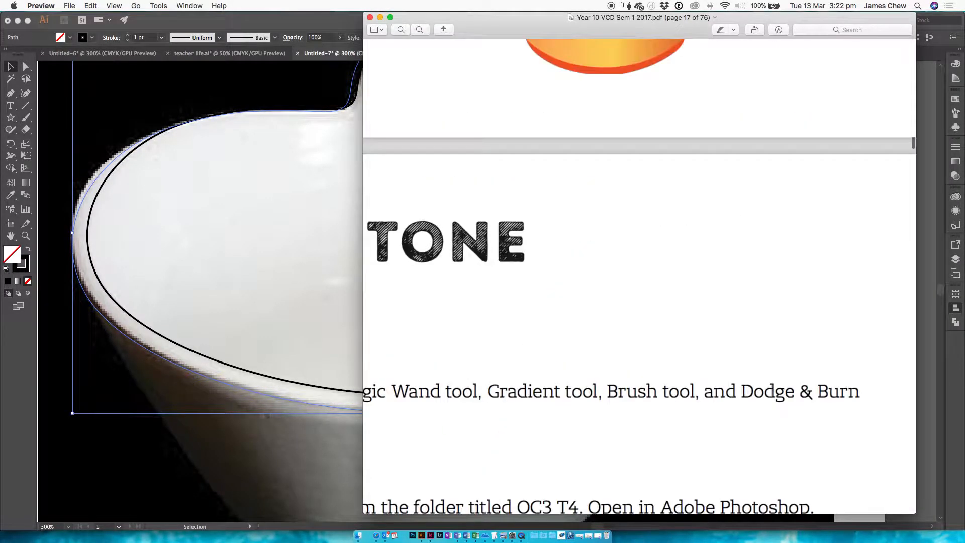
{"action": "scroll", "coordinate": [639, 276], "scroll_direction": "up", "scroll_amount": 10}
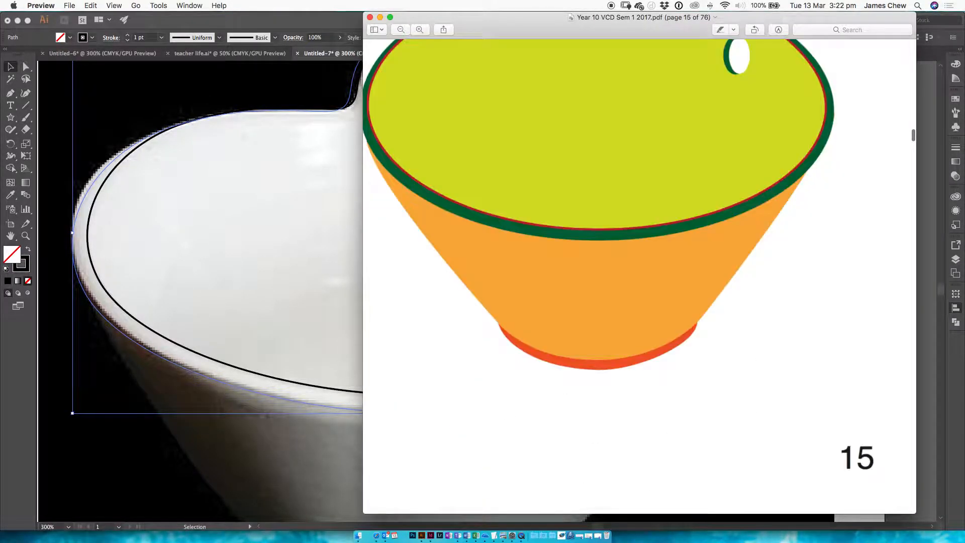
{"action": "scroll", "coordinate": [639, 276], "scroll_direction": "up", "scroll_amount": 4}
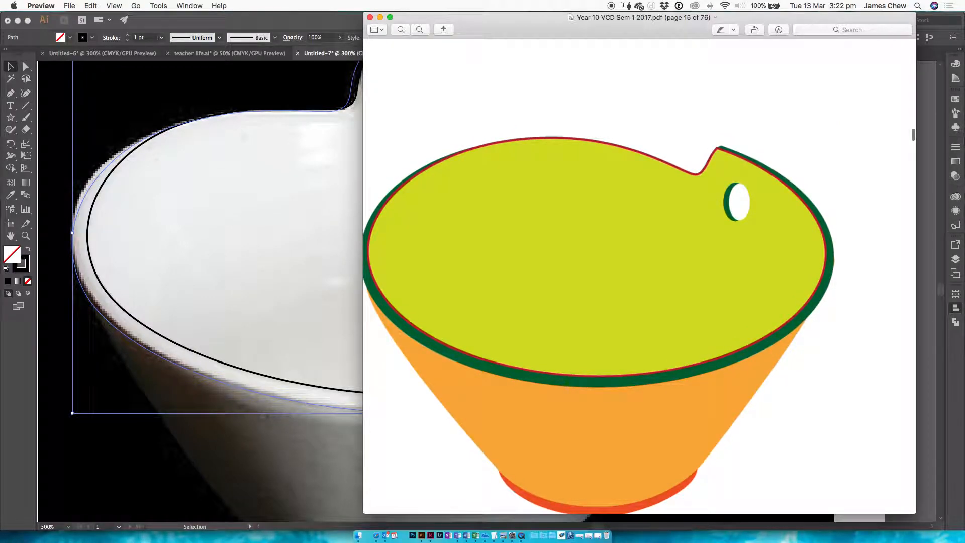
{"action": "left_click", "coordinate": [137, 358]}
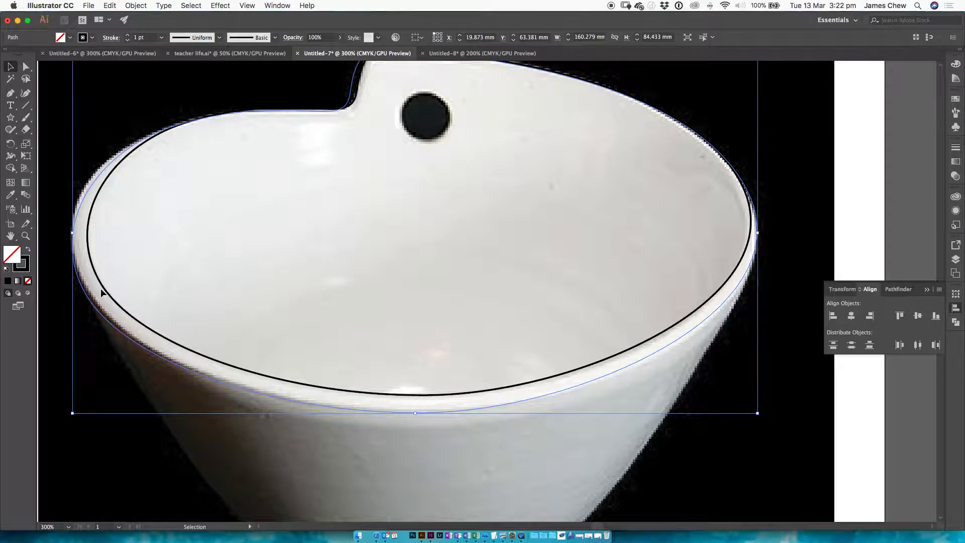
Step: Swap the inner rim path's fill and stroke, and set its fill colour to bright lime green
{"action": "left_click", "coordinate": [104, 287]}
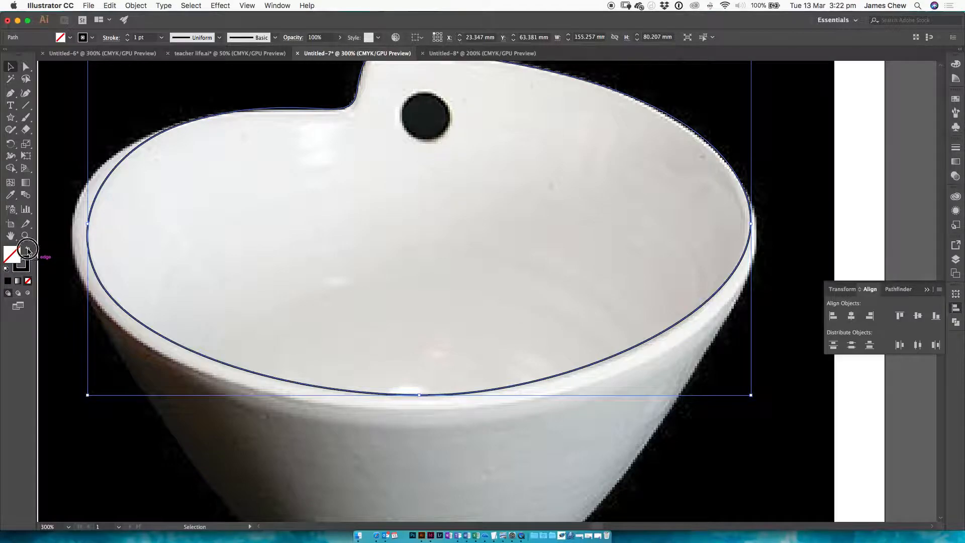
{"action": "left_click", "coordinate": [27, 249]}
{"action": "double_click", "coordinate": [12, 254]}
{"action": "left_click", "coordinate": [155, 175]}
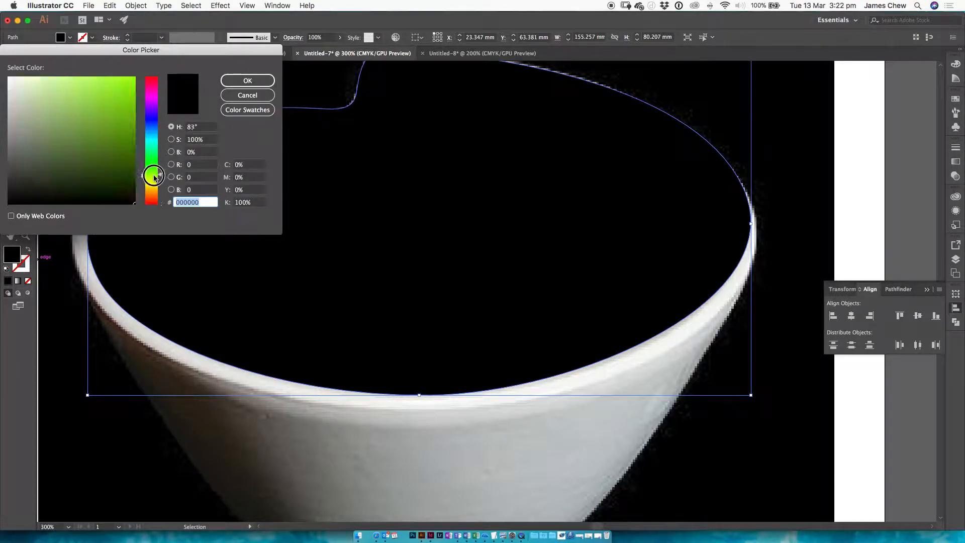
{"action": "left_click", "coordinate": [125, 110]}
{"action": "left_click", "coordinate": [248, 80]}
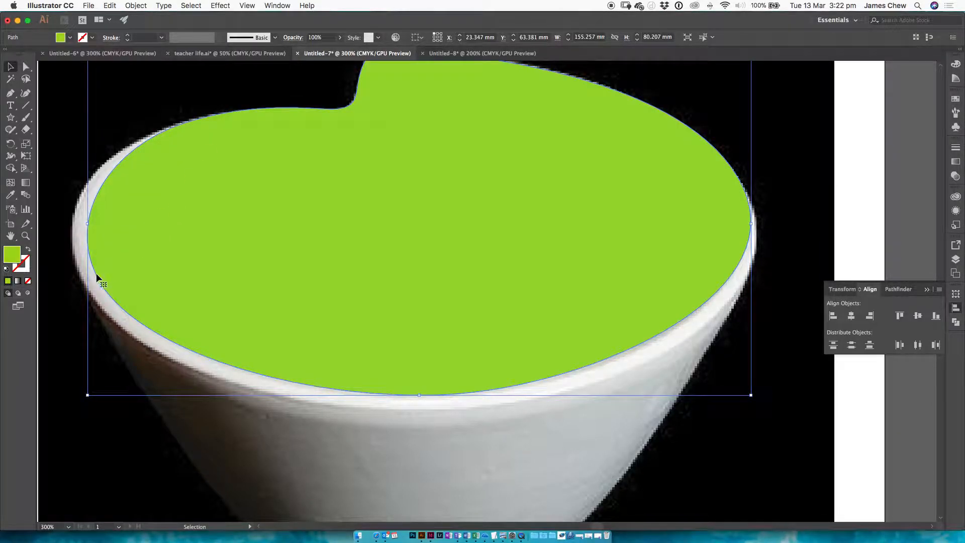
Step: Swap the outer rim path's fill and stroke, and set its fill colour to dark green
{"action": "left_click", "coordinate": [90, 281]}
{"action": "left_click", "coordinate": [28, 250]}
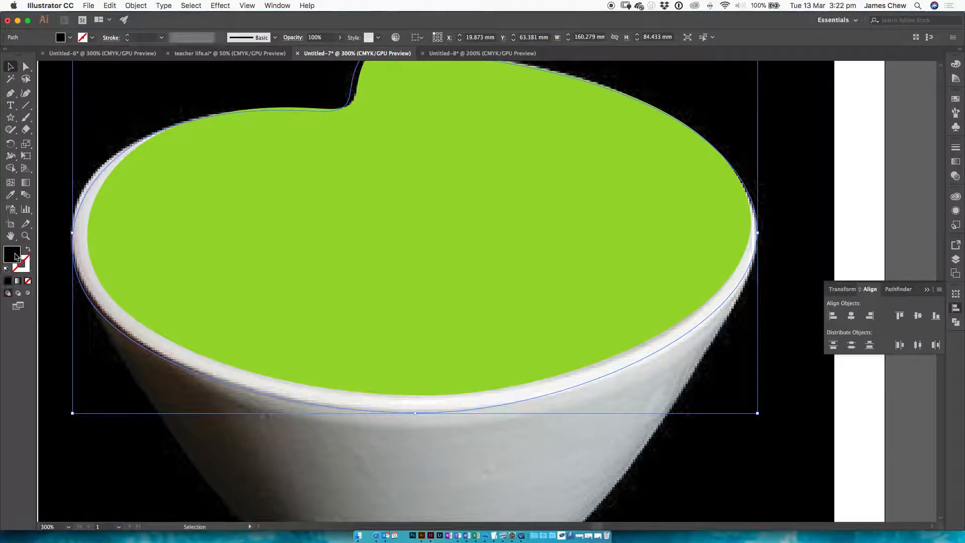
{"action": "double_click", "coordinate": [13, 255]}
{"action": "mouse_move", "coordinate": [156, 183]}
{"action": "left_mouse_down"}
{"action": "mouse_move", "coordinate": [156, 174]}
{"action": "mouse_move", "coordinate": [123, 177]}
{"action": "mouse_move", "coordinate": [153, 179]}
{"action": "mouse_move", "coordinate": [153, 164]}
{"action": "left_mouse_up"}
{"action": "left_click", "coordinate": [247, 81]}
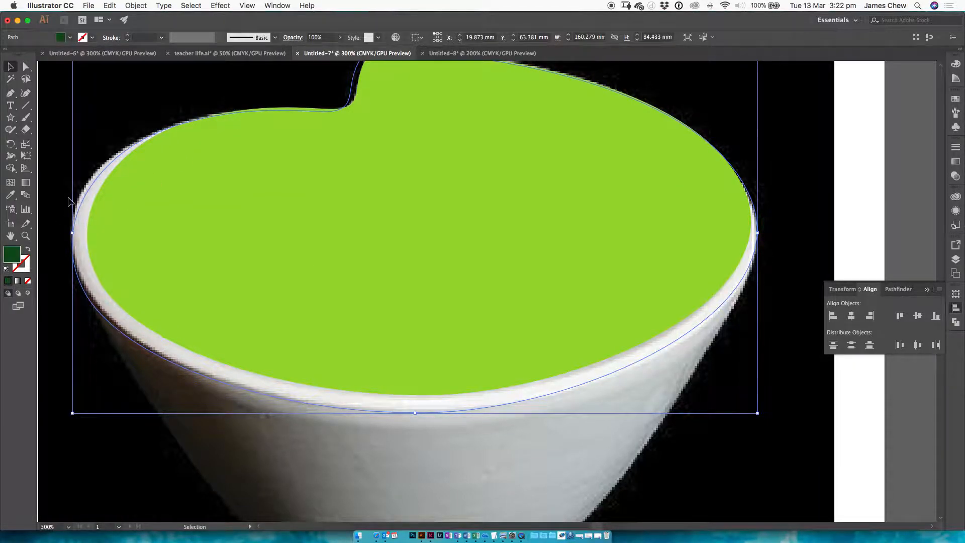
Step: Bring the dark green outer rim shape forward one level so it stacks above the photo and behind the lime shape
{"action": "right_click", "coordinate": [740, 284]}
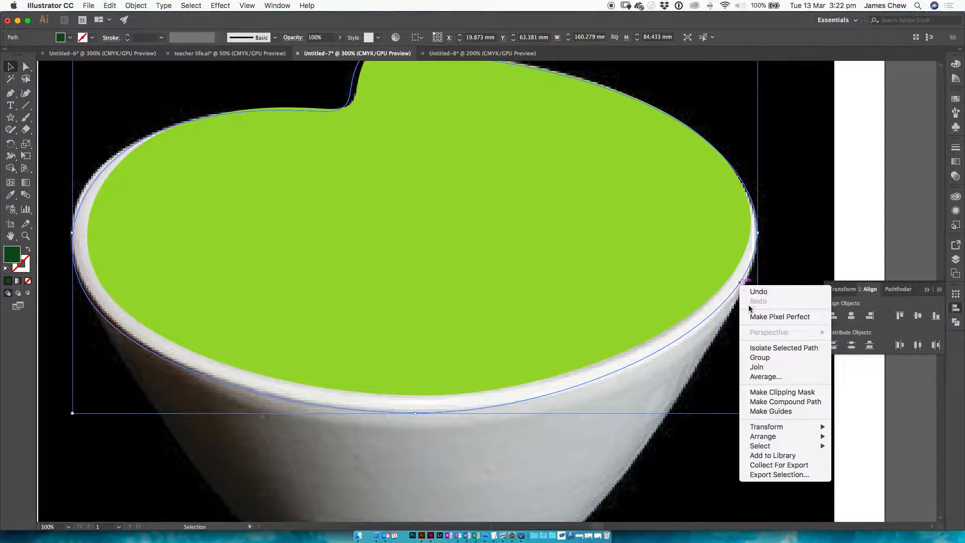
{"action": "mouse_move", "coordinate": [820, 436]}
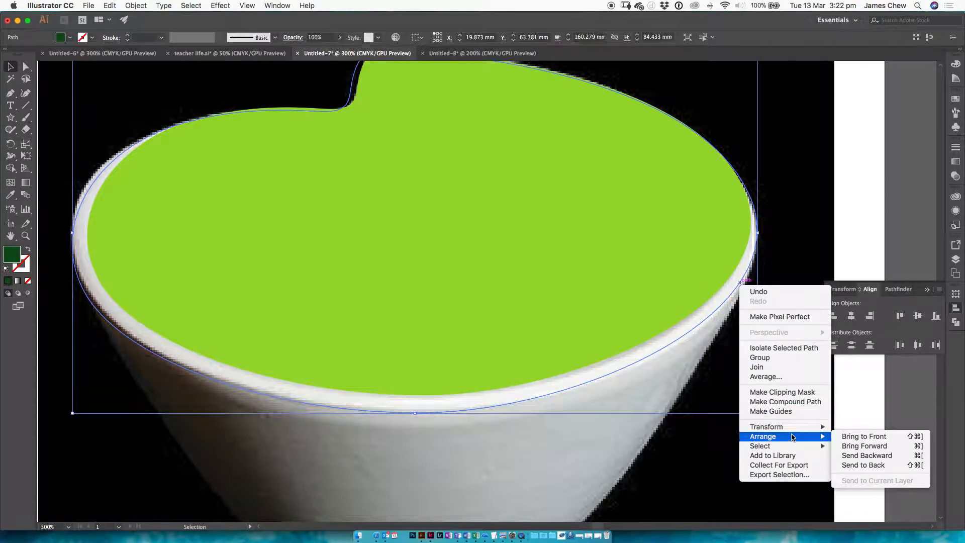
{"action": "left_click", "coordinate": [848, 446]}
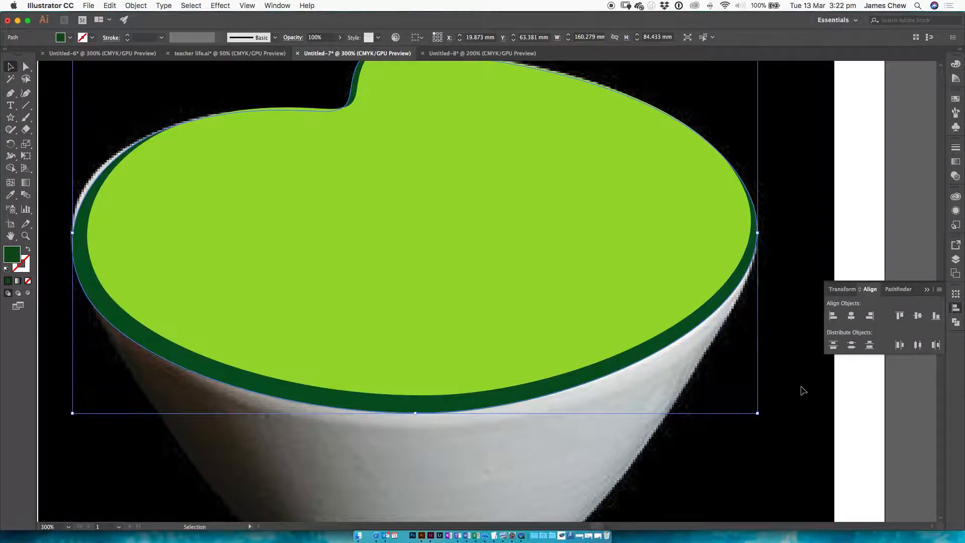
{"action": "left_click", "coordinate": [802, 229]}
Step: Give the lime green inner rim shape a bright red stroke, 2 pt wide
{"action": "left_click_drag", "start_coordinate": [343, 266], "coordinate": [478, 285]}
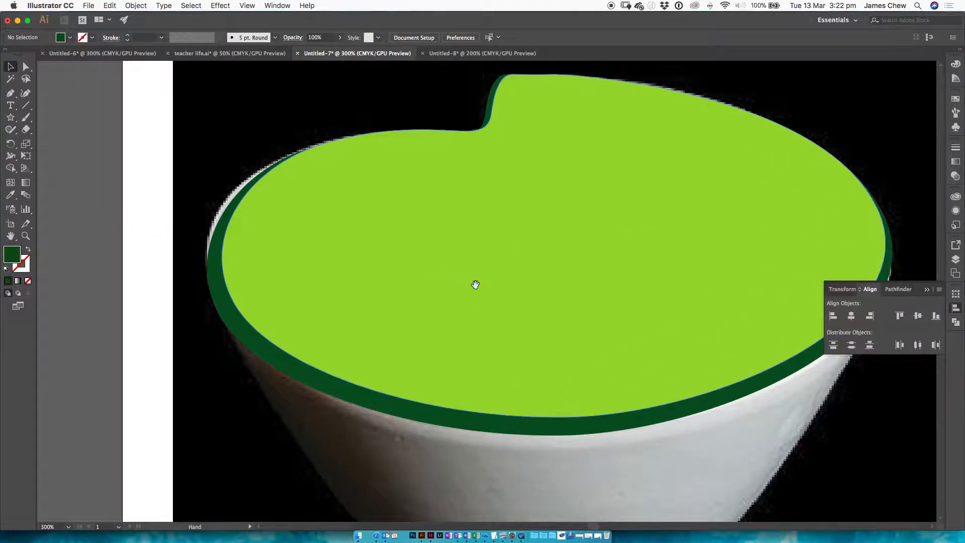
{"action": "left_click", "coordinate": [238, 292]}
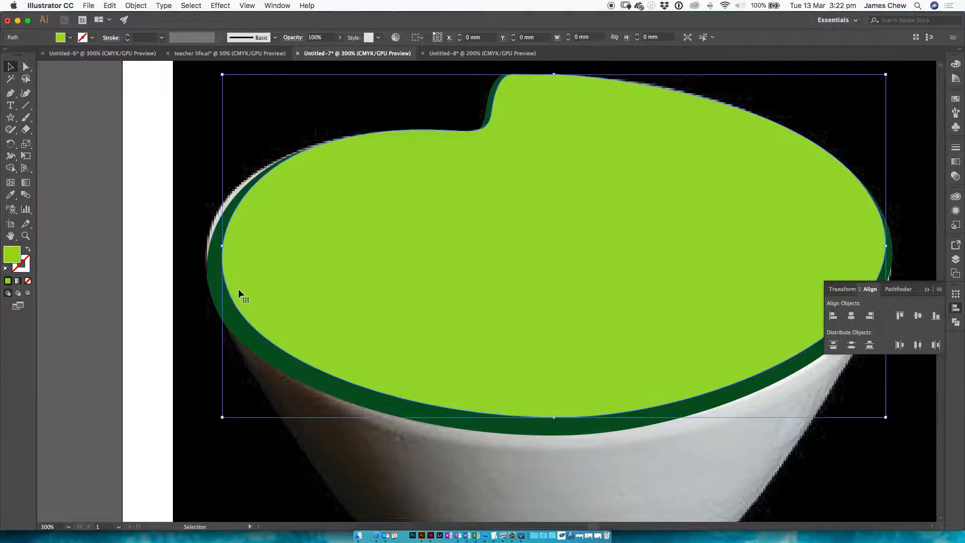
{"action": "double_click", "coordinate": [25, 268]}
{"action": "mouse_move", "coordinate": [113, 108]}
{"action": "left_mouse_down"}
{"action": "mouse_move", "coordinate": [131, 75]}
{"action": "mouse_move", "coordinate": [197, 59]}
{"action": "left_mouse_up"}
{"action": "left_click", "coordinate": [247, 81]}
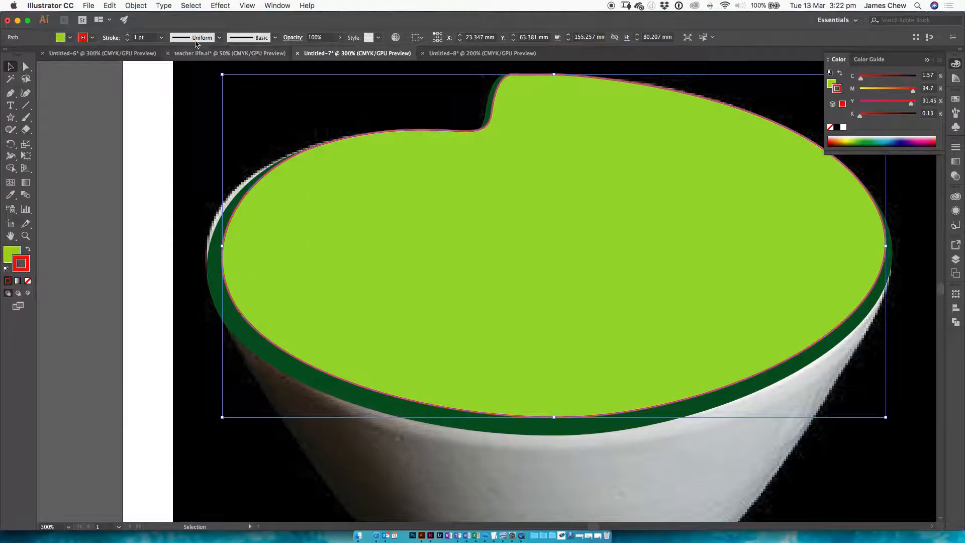
{"action": "left_click", "coordinate": [128, 38]}
{"action": "left_click", "coordinate": [237, 101]}
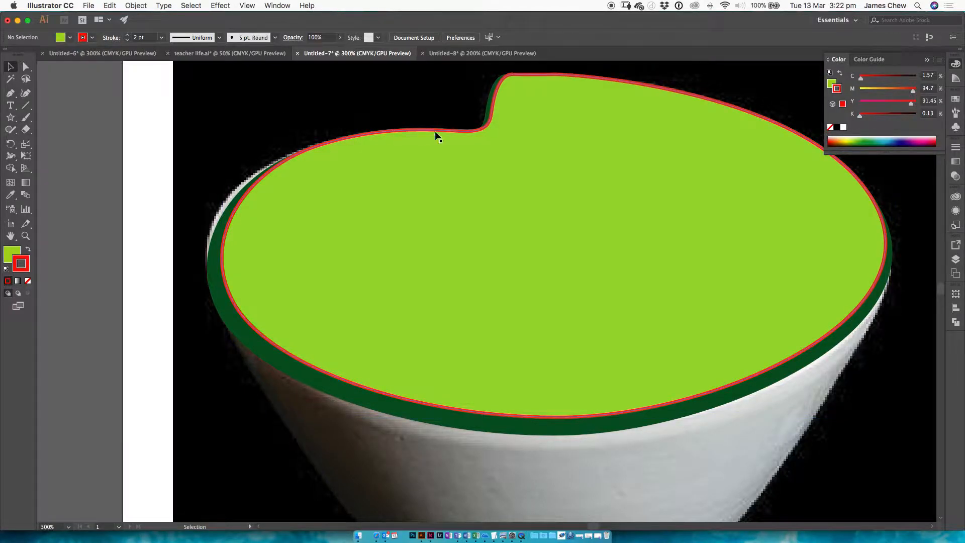
Step: Hide the lime green inner shape and the dark green outer rim shape to reveal the bowl photo underneath
{"action": "scroll", "coordinate": [564, 146], "scroll_direction": "right", "scroll_amount": 5}
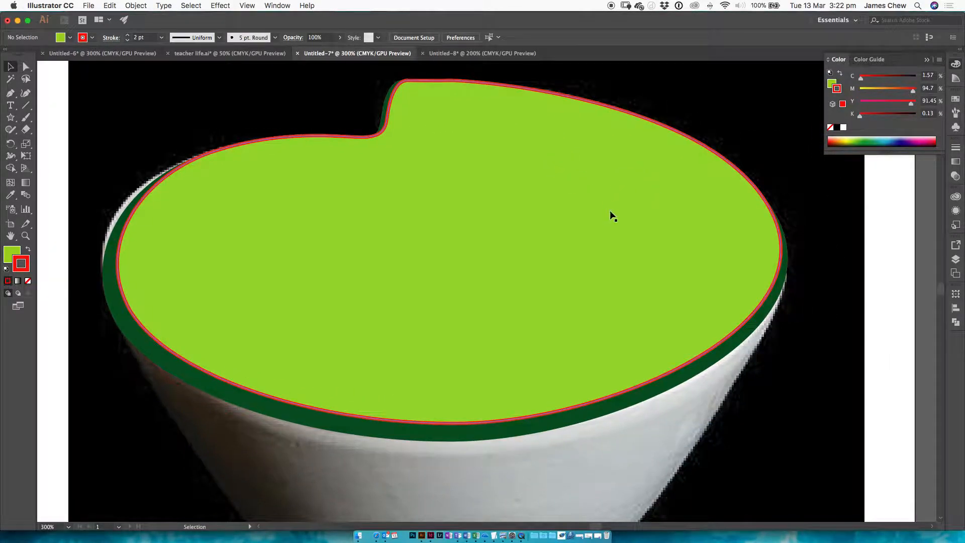
{"action": "left_click", "coordinate": [625, 189]}
{"action": "left_click", "coordinate": [20, 253]}
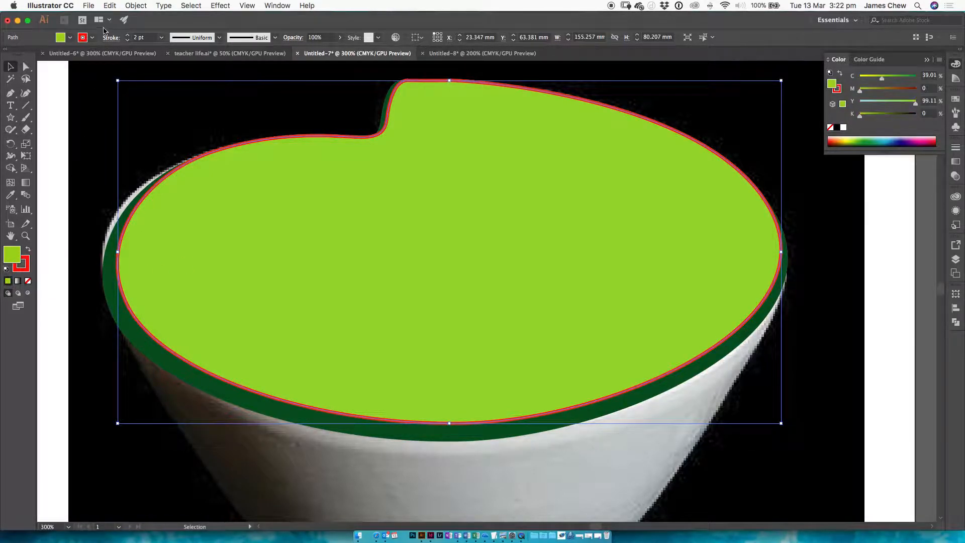
{"action": "left_click", "coordinate": [135, 6]}
{"action": "mouse_move", "coordinate": [225, 81]}
{"action": "left_click", "coordinate": [256, 81]}
{"action": "left_click", "coordinate": [153, 183]}
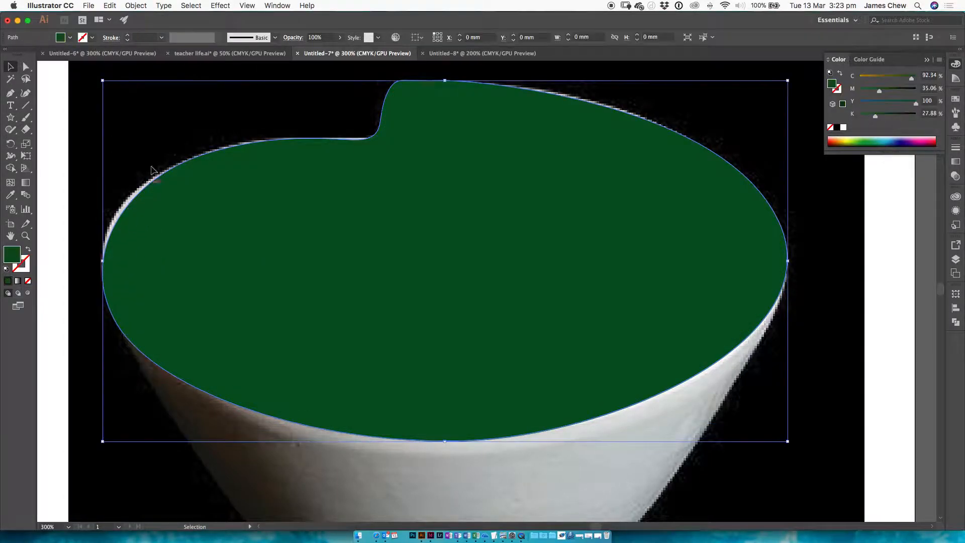
{"action": "left_click", "coordinate": [136, 5]}
{"action": "mouse_move", "coordinate": [161, 81]}
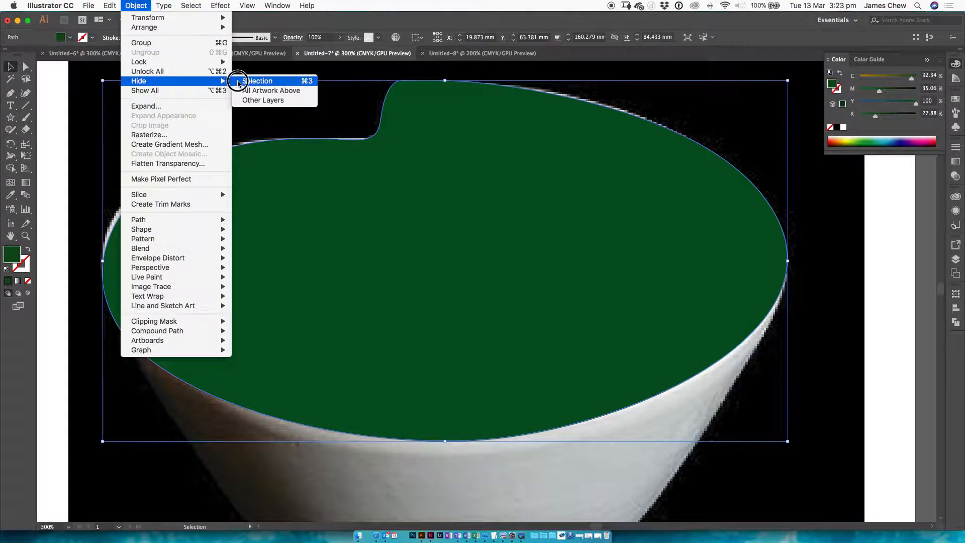
{"action": "left_click", "coordinate": [261, 82]}
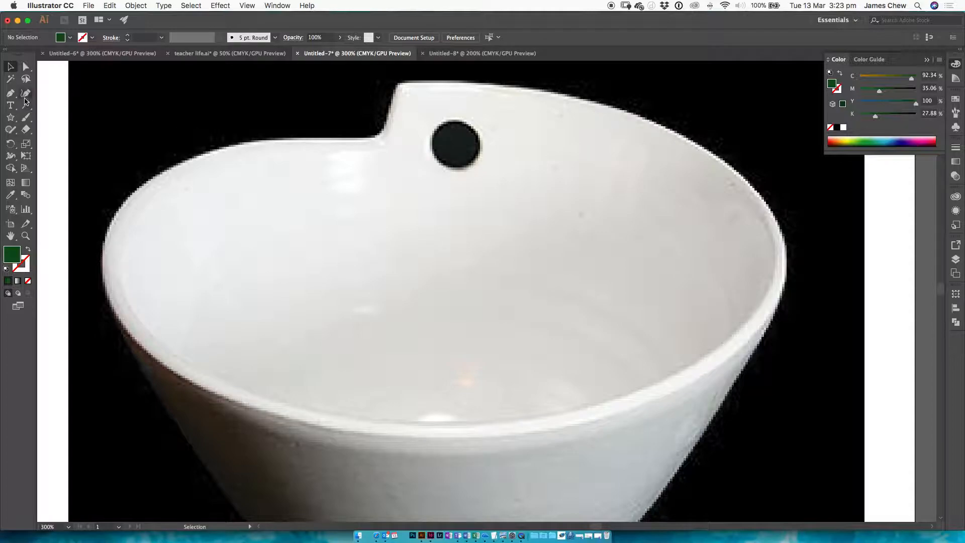
Step: Check the hole in the brief's example in Preview, then draw a circle about 11.6 mm wide over the photo's hole in Illustrator
{"action": "key", "text": "super+Tab"}
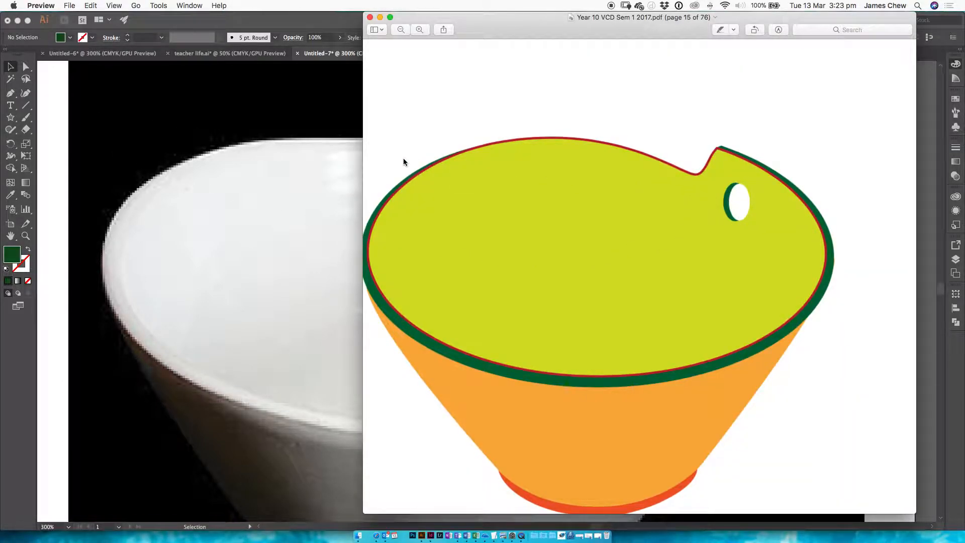
{"action": "left_click", "coordinate": [90, 117]}
{"action": "left_click", "coordinate": [12, 129]}
{"action": "left_click_drag", "start_coordinate": [12, 120], "coordinate": [51, 139]}
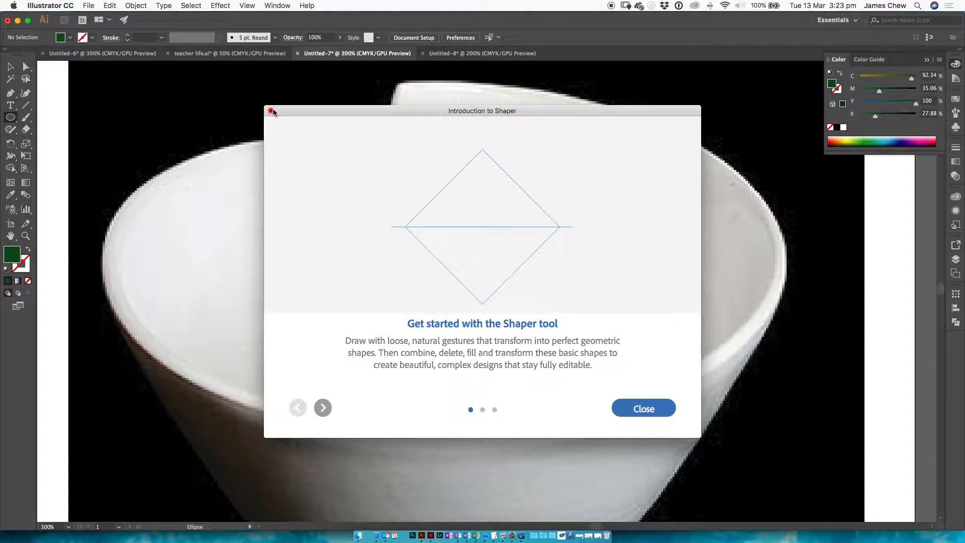
{"action": "left_click", "coordinate": [272, 110]}
{"action": "left_click_drag", "start_coordinate": [461, 145], "coordinate": [480, 168]}
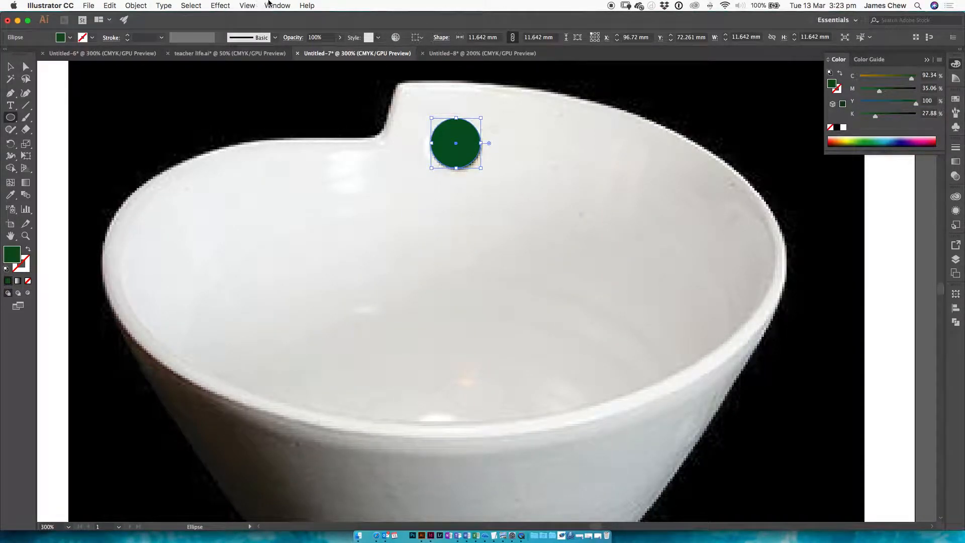
Step: Show all the hidden shapes again and set the hole circle's fill to white
{"action": "left_click", "coordinate": [136, 6]}
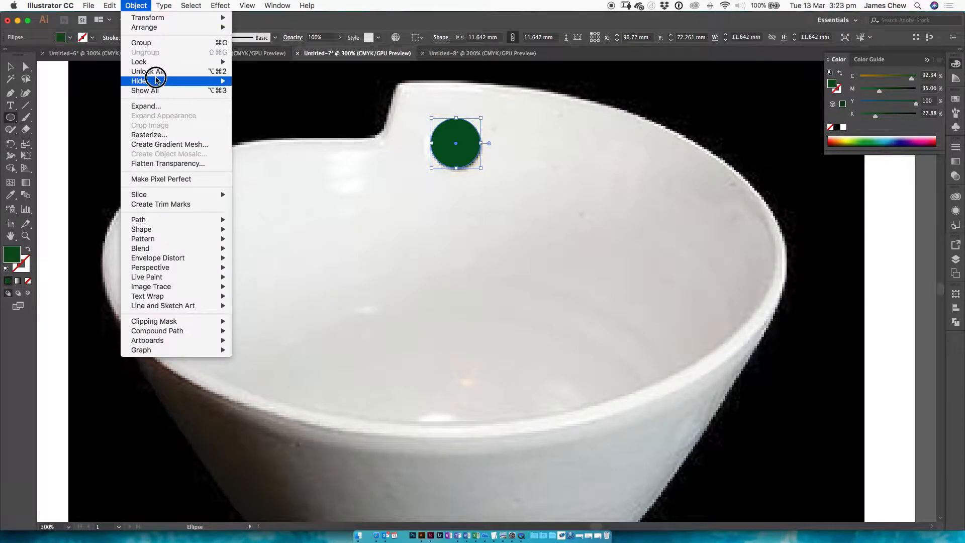
{"action": "left_click", "coordinate": [209, 90]}
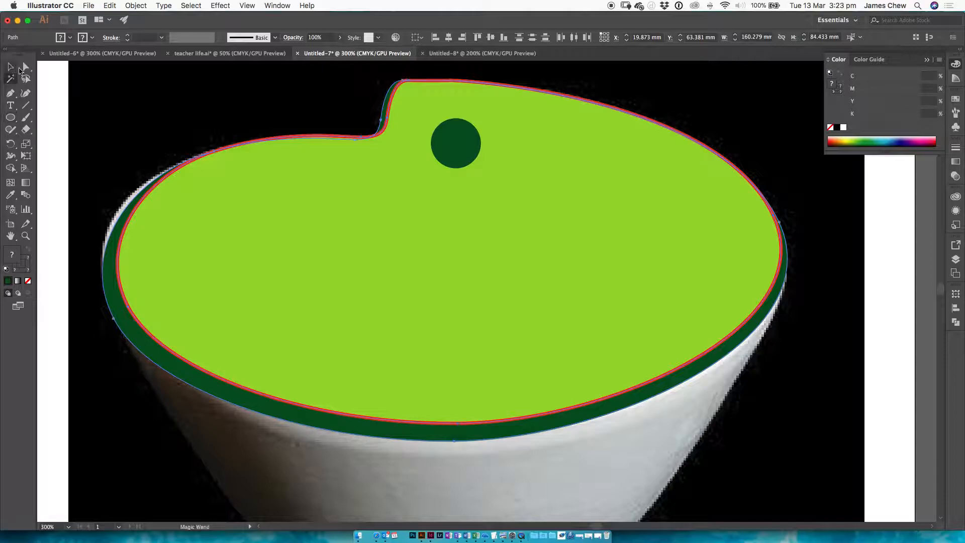
{"action": "left_click", "coordinate": [10, 66]}
{"action": "left_click", "coordinate": [463, 147]}
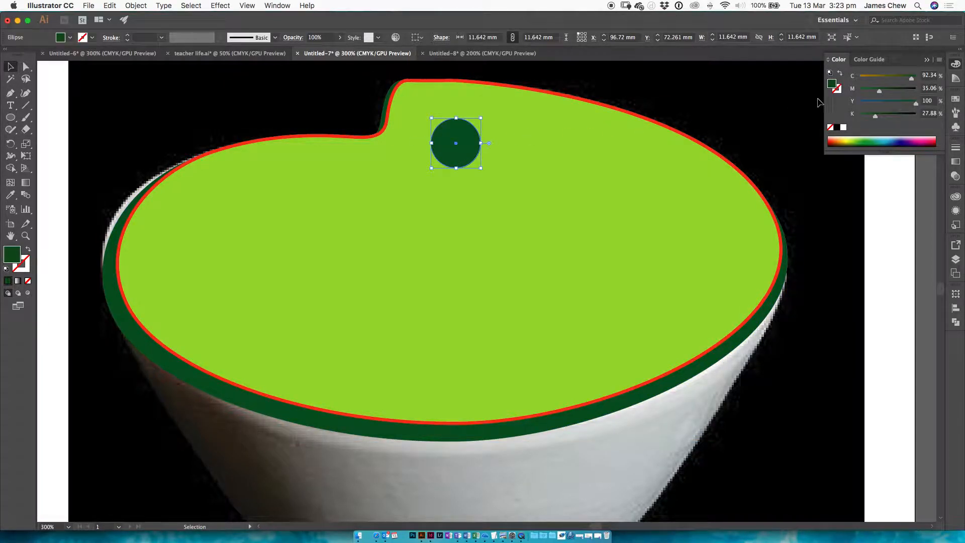
{"action": "left_click", "coordinate": [844, 128]}
{"action": "left_click", "coordinate": [884, 251]}
Step: Start a Pen tool path at the rim's left edge, tracing down the bowl's left side and around the curved bottom of its body
{"action": "scroll", "coordinate": [659, 224], "scroll_direction": "down", "scroll_amount": 5}
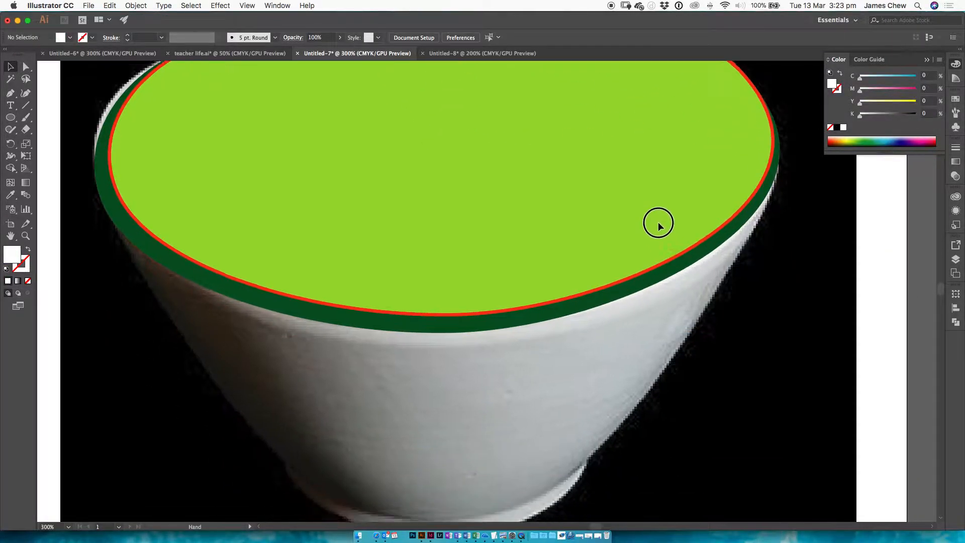
{"action": "key", "text": "p"}
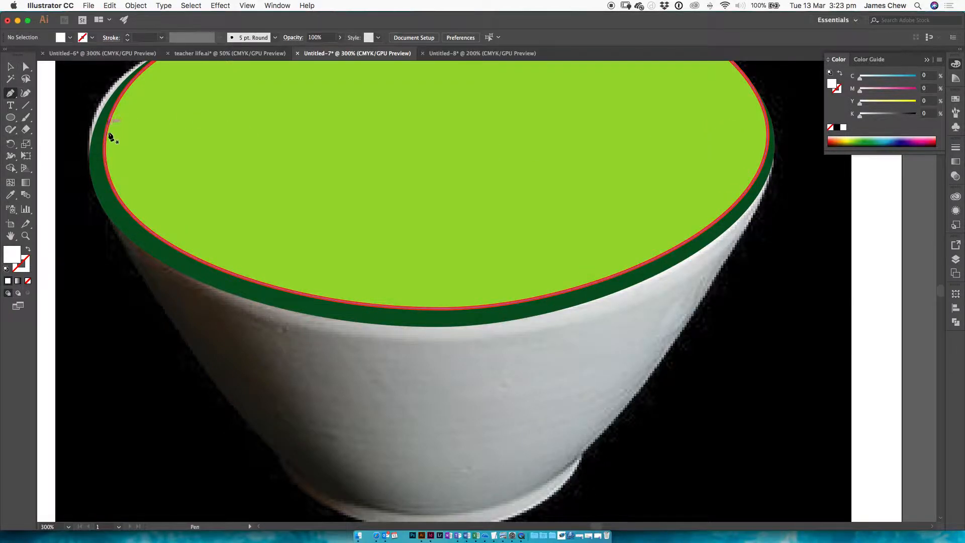
{"action": "left_click", "coordinate": [92, 177]}
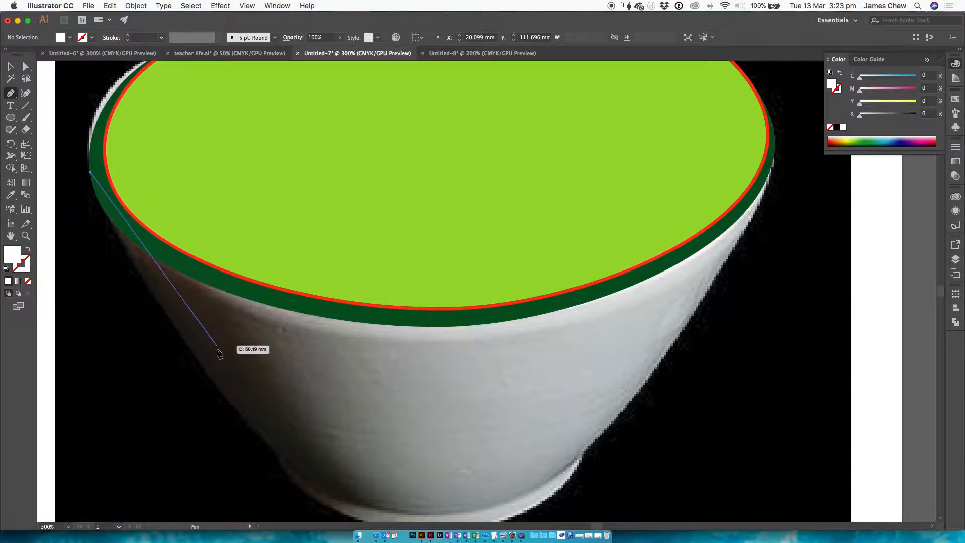
{"action": "left_click_drag", "start_coordinate": [292, 456], "coordinate": [310, 384]}
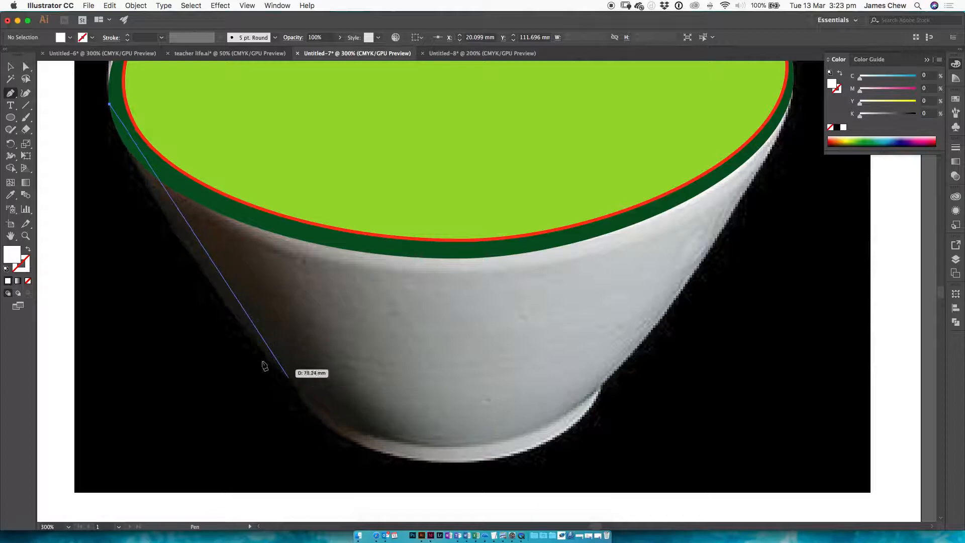
{"action": "left_click", "coordinate": [229, 307]}
{"action": "left_click_drag", "start_coordinate": [231, 314], "coordinate": [295, 381]}
{"action": "left_click_drag", "start_coordinate": [429, 444], "coordinate": [525, 447]}
{"action": "left_click_drag", "start_coordinate": [625, 362], "coordinate": [669, 314]}
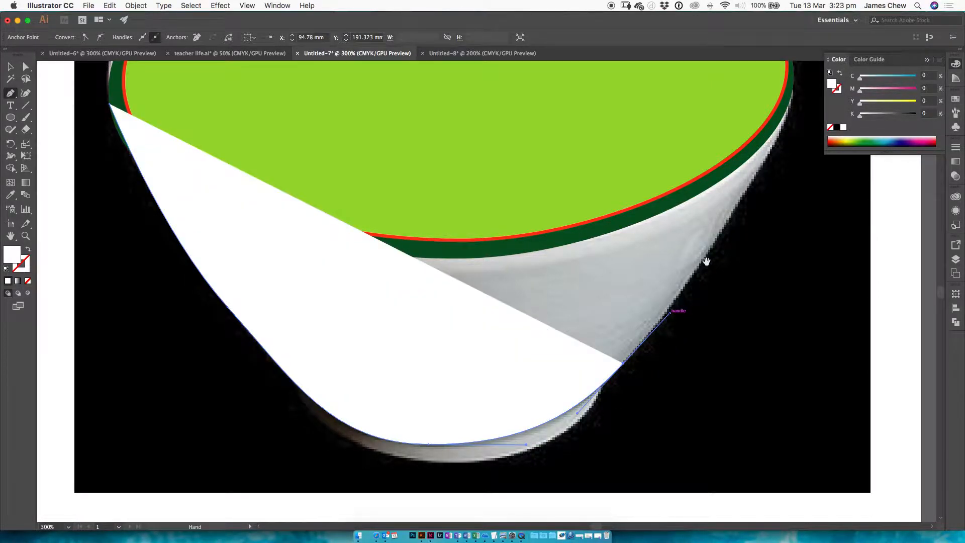
Step: Continue the body path up the bowl's right side to the rim and close it across the lime green shape
{"action": "scroll", "coordinate": [567, 297], "scroll_direction": "up", "scroll_amount": 4}
{"action": "scroll", "coordinate": [566, 296], "scroll_direction": "right", "scroll_amount": 7}
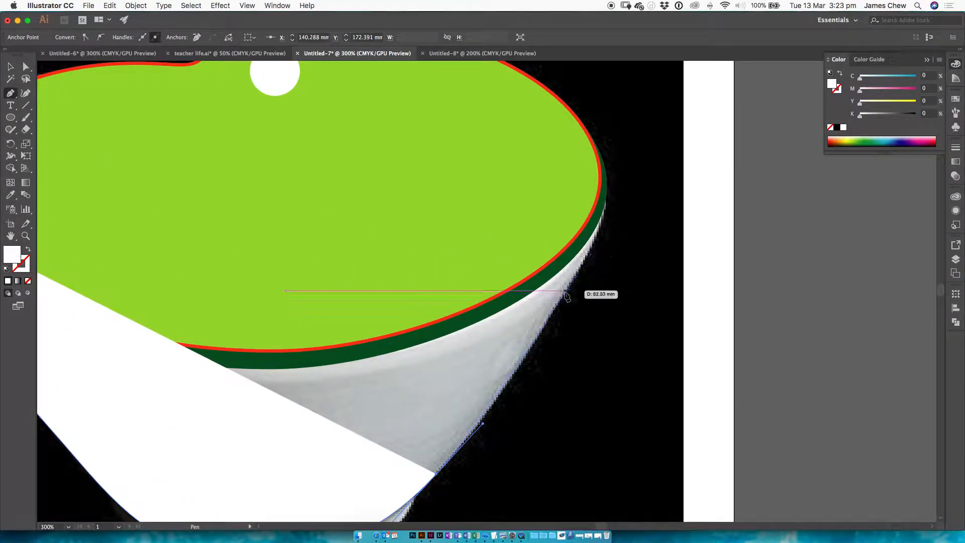
{"action": "left_click", "coordinate": [595, 246]}
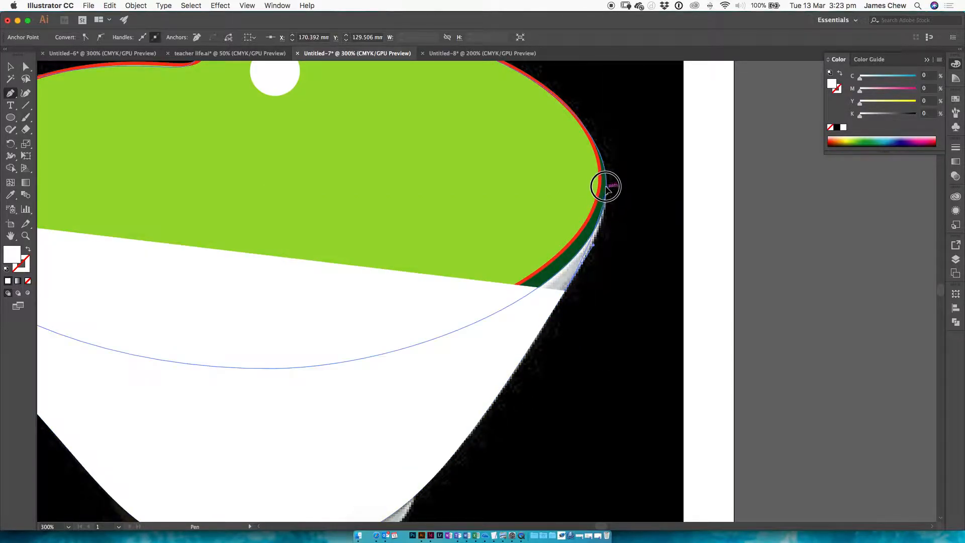
{"action": "left_click_drag", "start_coordinate": [604, 167], "coordinate": [609, 214]}
{"action": "left_click", "coordinate": [380, 159]}
{"action": "scroll", "coordinate": [493, 164], "scroll_direction": "left", "scroll_amount": 10}
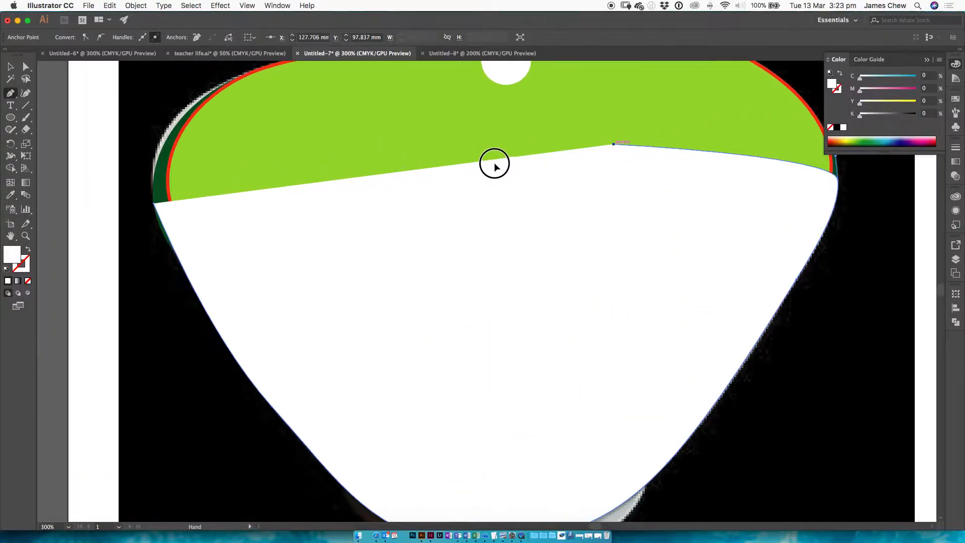
{"action": "left_click", "coordinate": [183, 199]}
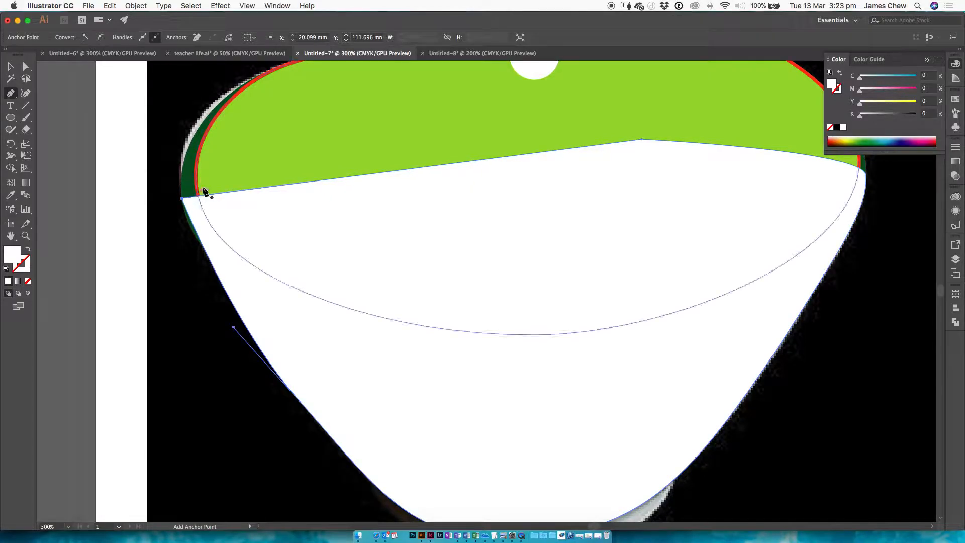
Step: Send the closed bowl body shape backward until it sits behind the hole circle and both rim shapes
{"action": "left_click", "coordinate": [10, 67]}
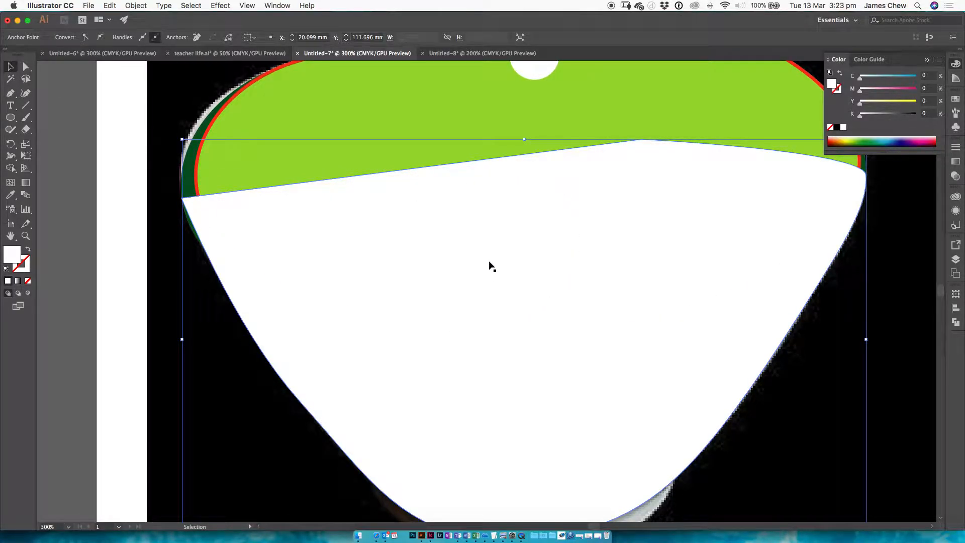
{"action": "left_click_drag", "start_coordinate": [542, 294], "coordinate": [454, 179]}
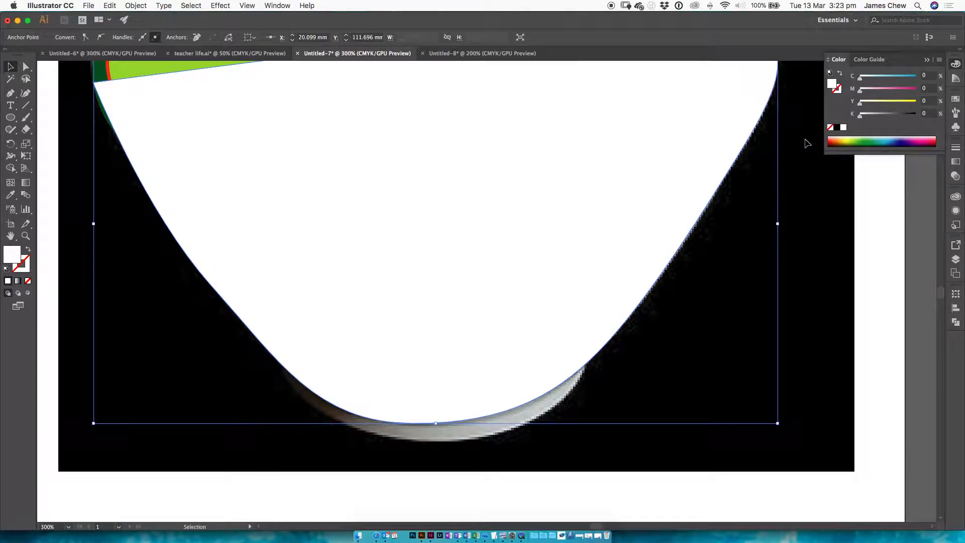
{"action": "right_click", "coordinate": [613, 157]}
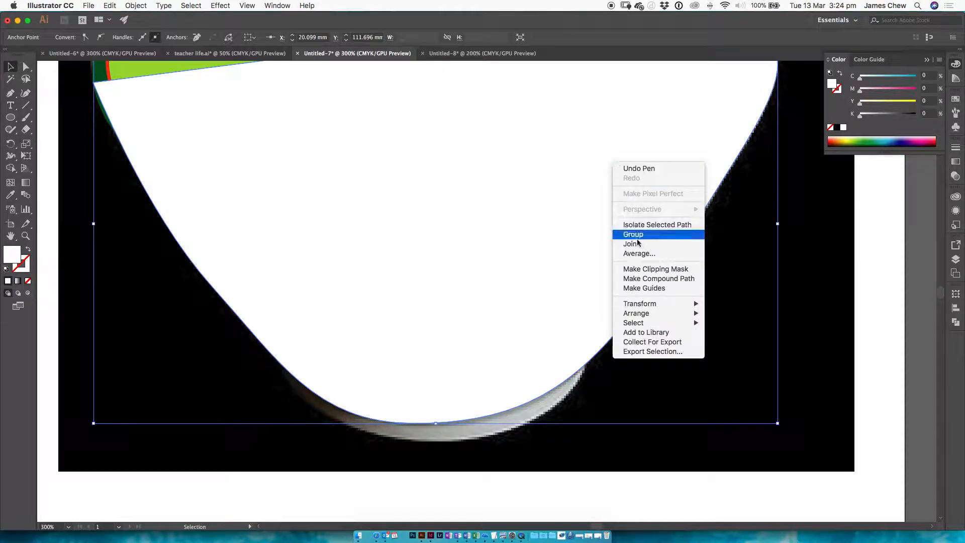
{"action": "mouse_move", "coordinate": [655, 315]}
{"action": "left_click", "coordinate": [742, 332]}
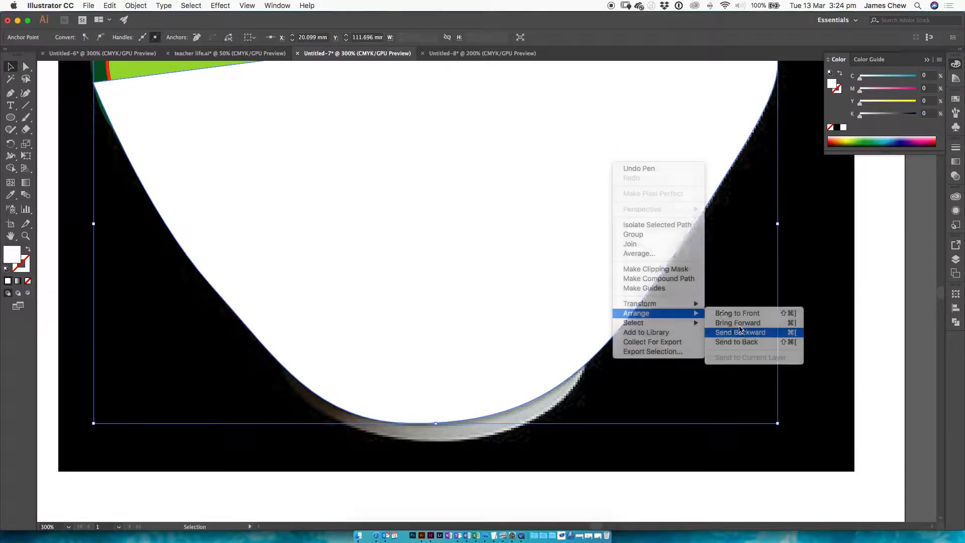
{"action": "scroll", "coordinate": [620, 192], "scroll_direction": "up", "scroll_amount": 5}
{"action": "right_click", "coordinate": [659, 259]}
{"action": "mouse_move", "coordinate": [724, 409]}
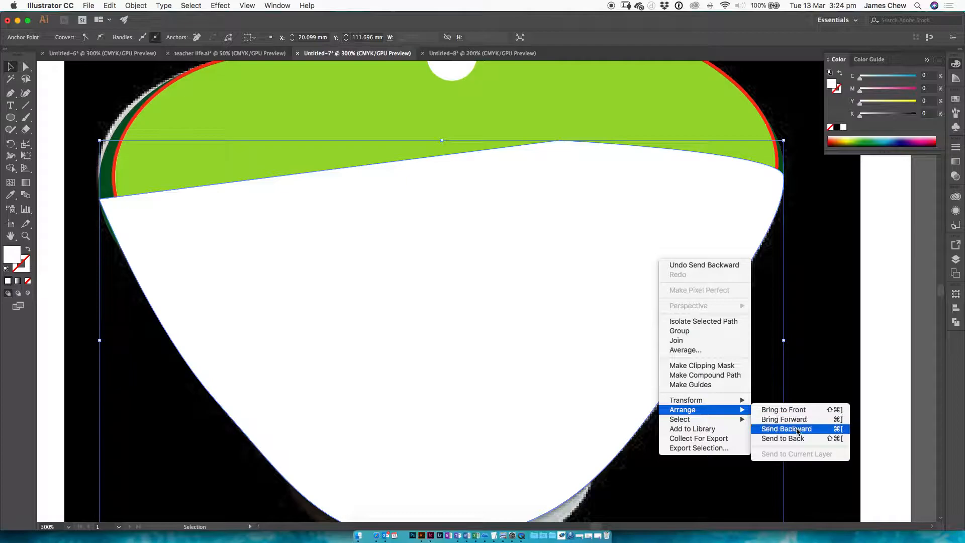
{"action": "left_click", "coordinate": [838, 431]}
{"action": "key", "text": "super+["}
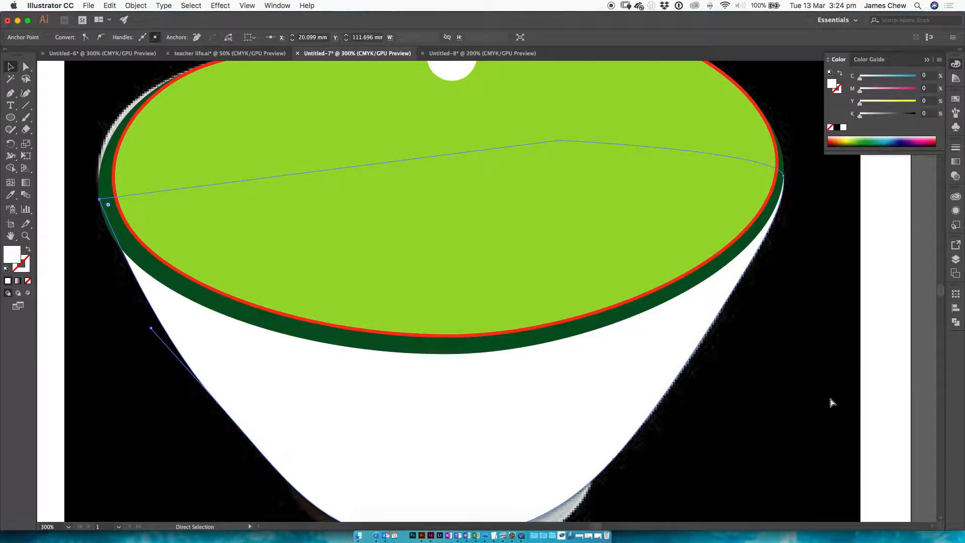
Step: Fill the bowl body with orange at M 70 and Y 100, and switch to Preview to check the example's base
{"action": "key", "text": "v"}
{"action": "left_click_drag", "start_coordinate": [878, 102], "coordinate": [900, 90]}
{"action": "left_click_drag", "start_coordinate": [585, 342], "coordinate": [611, 180]}
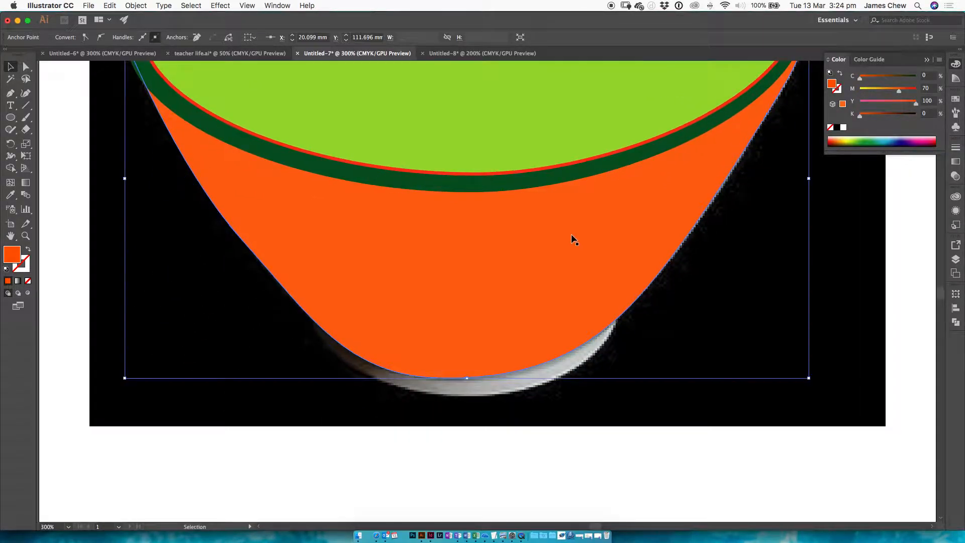
{"action": "key", "text": "super+Tab"}
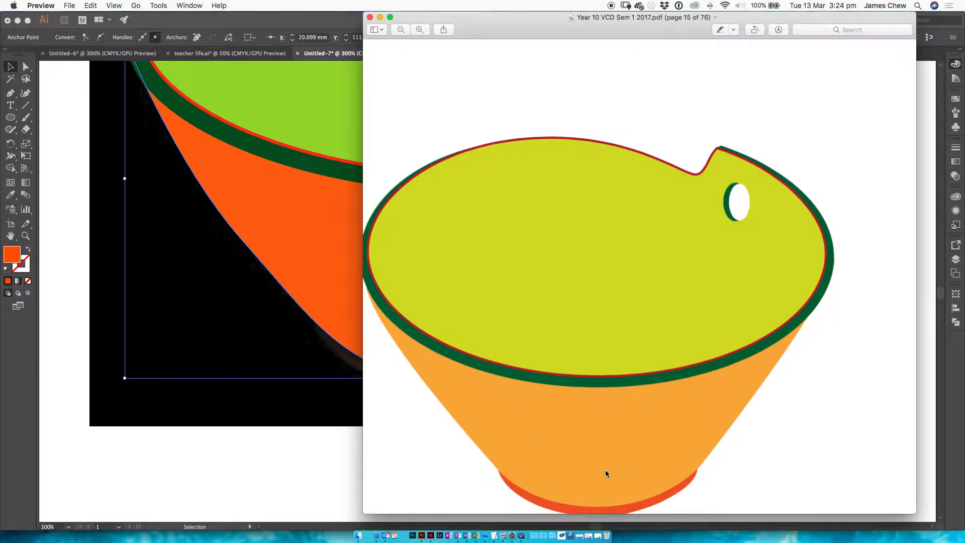
{"action": "key", "text": "super+Tab"}
{"action": "left_click", "coordinate": [11, 117]}
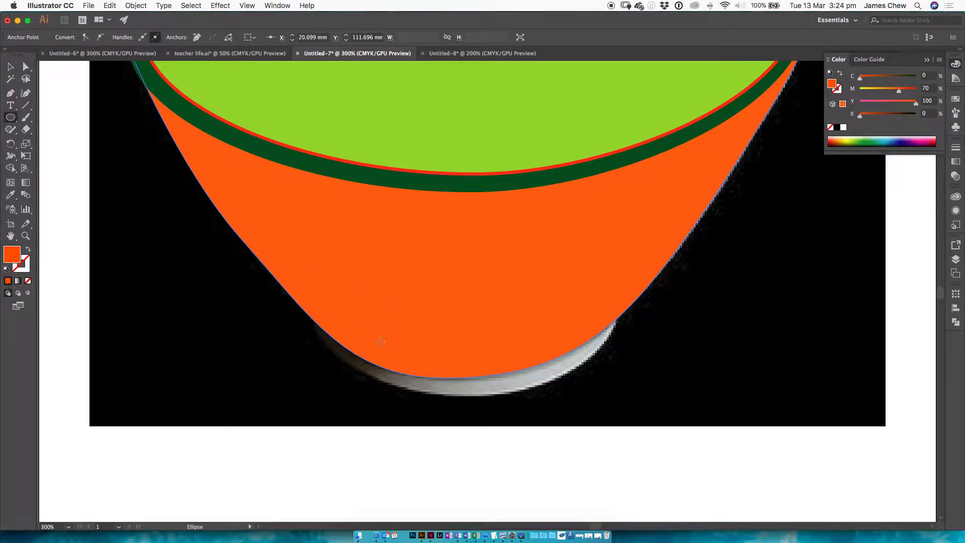
{"action": "left_click_drag", "start_coordinate": [322, 306], "coordinate": [614, 395]}
{"action": "key", "text": "super+z"}
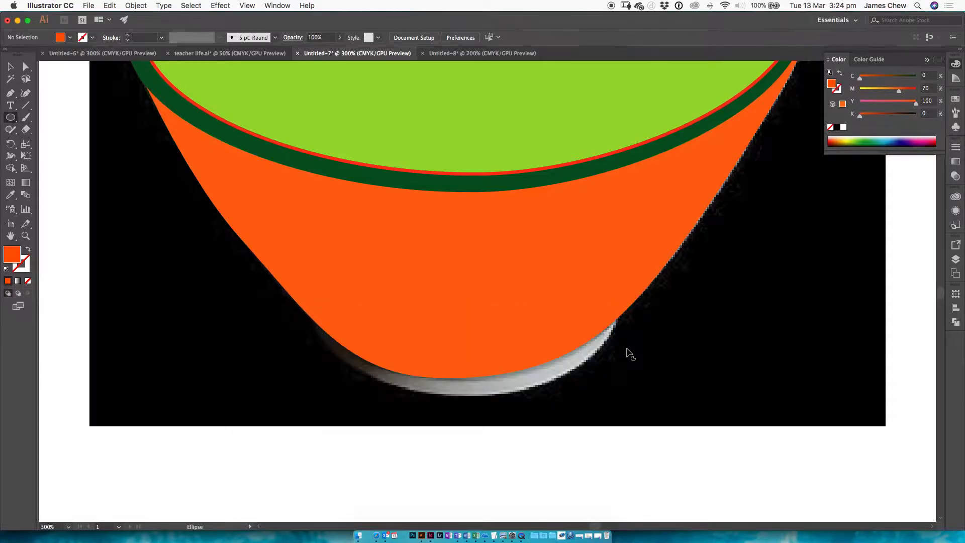
Step: Trace the bowl's base with the Pen tool along its curved underside and continue the path across the orange body above it
{"action": "key", "text": "p"}
{"action": "left_click_drag", "start_coordinate": [603, 346], "coordinate": [585, 365]}
{"action": "left_click_drag", "start_coordinate": [478, 396], "coordinate": [419, 397]}
{"action": "left_click_drag", "start_coordinate": [317, 323], "coordinate": [306, 272]}
{"action": "left_click_drag", "start_coordinate": [384, 292], "coordinate": [407, 293]}
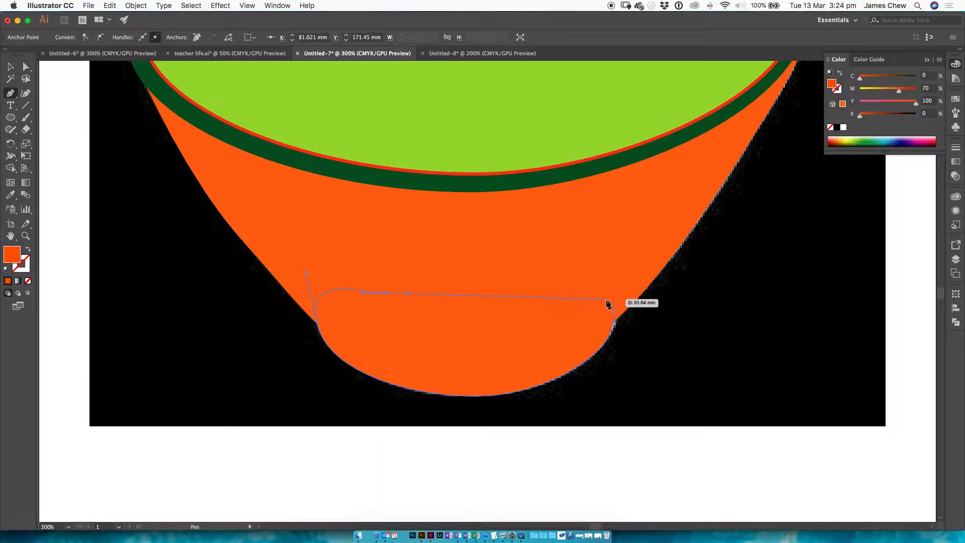
{"action": "left_click", "coordinate": [611, 303]}
Step: Compare with the example's base in Preview and darken the base shape's orange fill to K 34 in Illustrator
{"action": "key", "text": "super+Tab"}
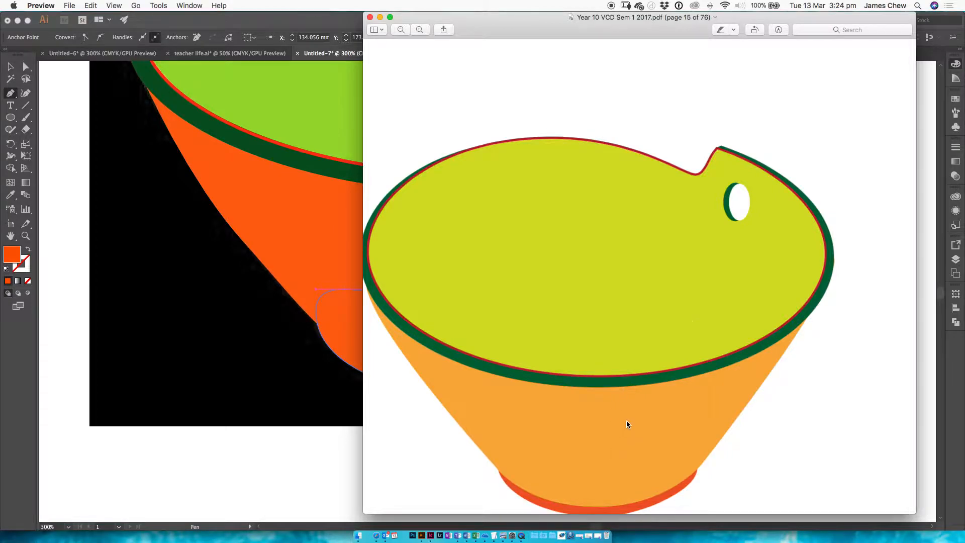
{"action": "key", "text": "super+Tab"}
{"action": "left_click_drag", "start_coordinate": [871, 118], "coordinate": [879, 116]}
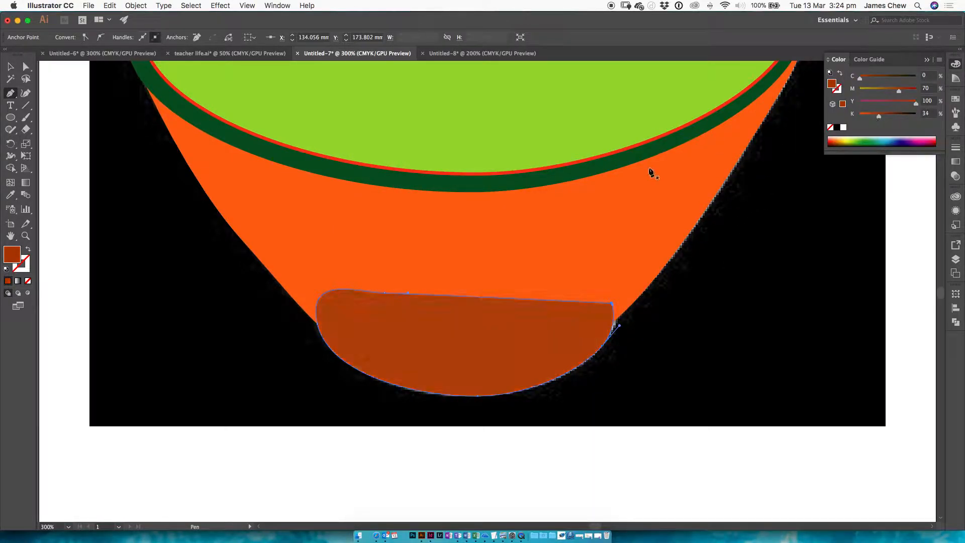
Step: Send the dark orange base shape backward until it sits behind the bowl body, and deselect it
{"action": "left_click", "coordinate": [14, 69]}
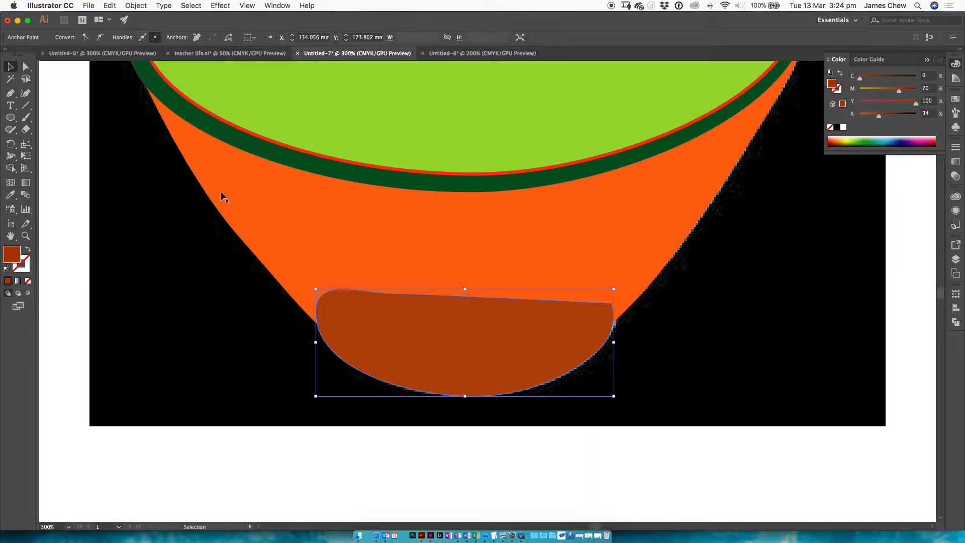
{"action": "right_click", "coordinate": [488, 345]}
{"action": "mouse_move", "coordinate": [538, 482]}
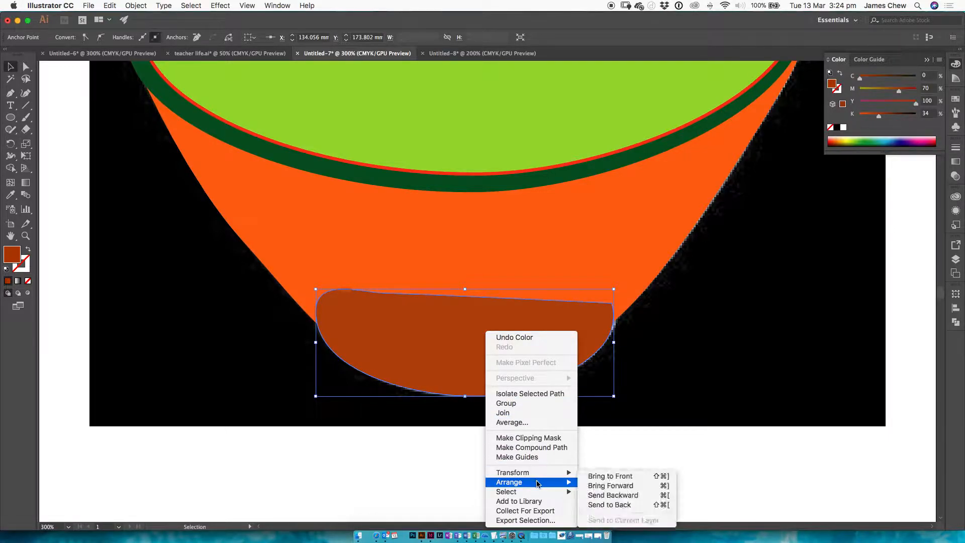
{"action": "left_click", "coordinate": [594, 496]}
{"action": "right_click", "coordinate": [534, 345]}
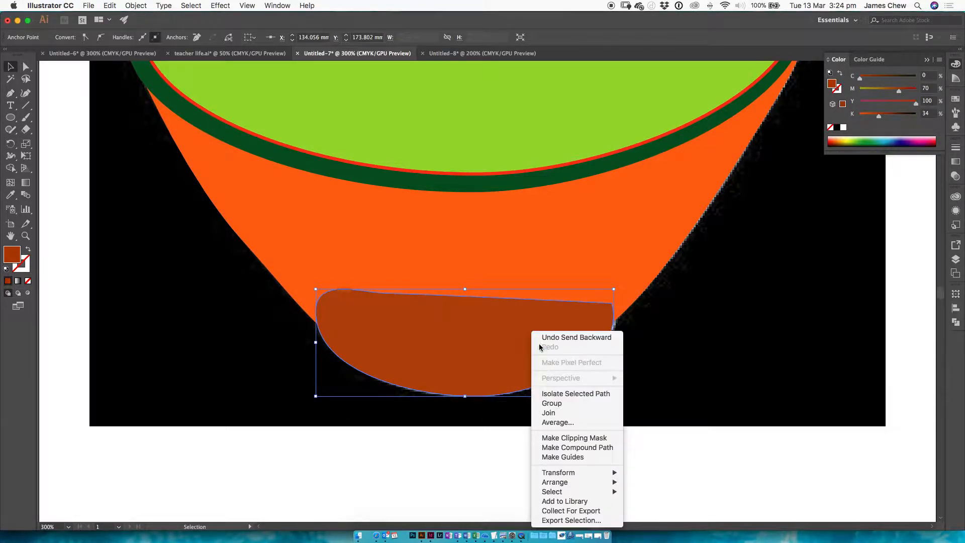
{"action": "mouse_move", "coordinate": [582, 486]}
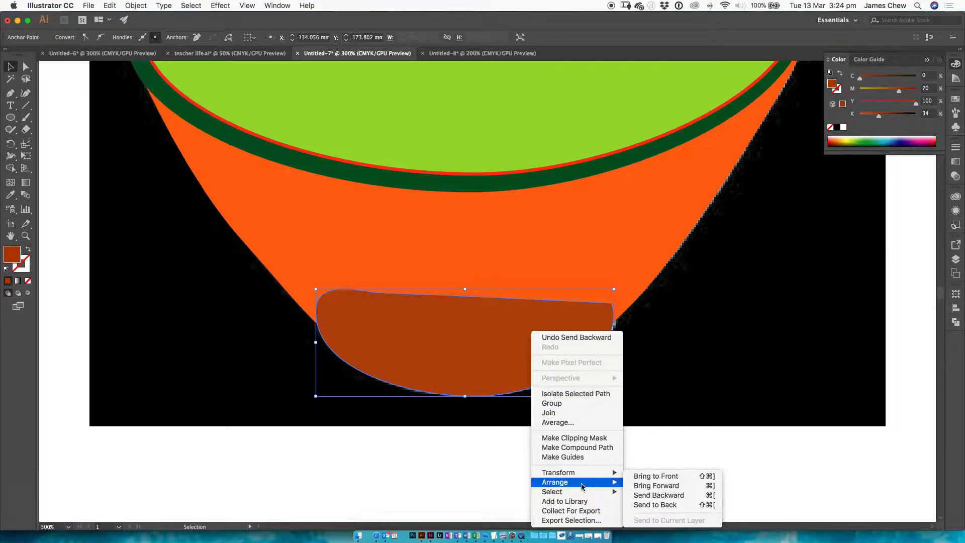
{"action": "left_click", "coordinate": [641, 500]}
{"action": "left_click", "coordinate": [622, 461]}
{"action": "left_click", "coordinate": [554, 338]}
{"action": "key", "text": "a"}
{"action": "key", "text": "super+bracketleft"}
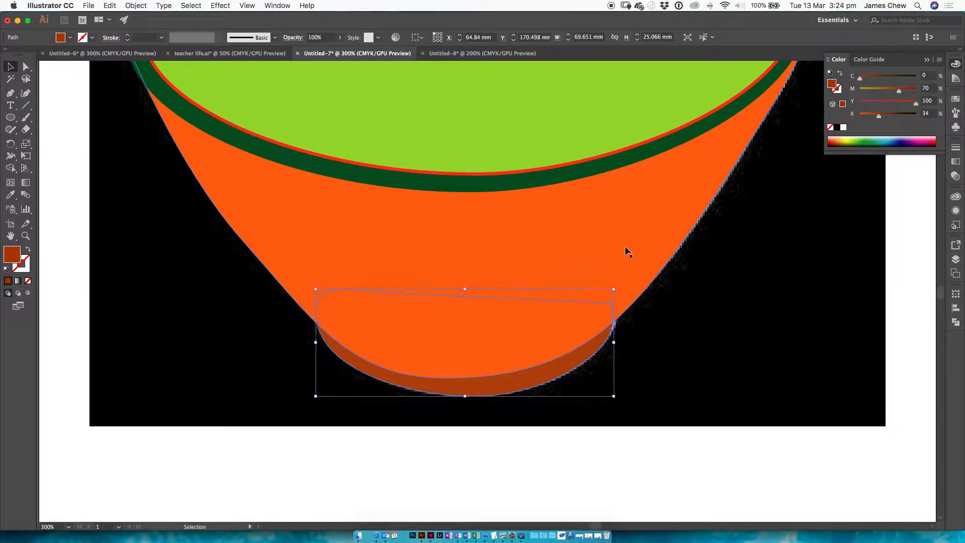
{"action": "left_click", "coordinate": [644, 431], "text": "super"}
Step: Unlock all objects and move the bowl photo off the artboard, to the right of the drawing
{"action": "key", "text": "super+minus"}
{"action": "key", "text": "super+minus"}
{"action": "key", "text": "super+minus"}
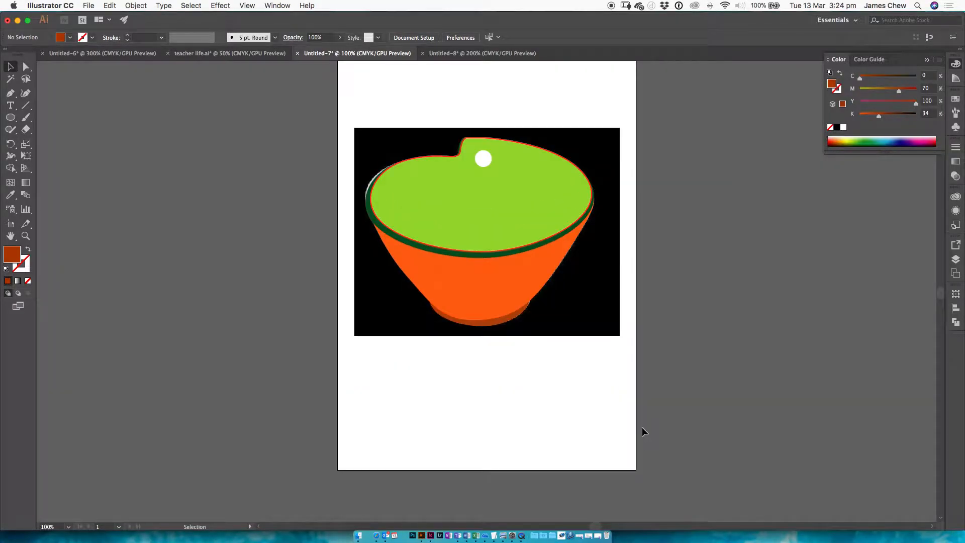
{"action": "left_click", "coordinate": [136, 5]}
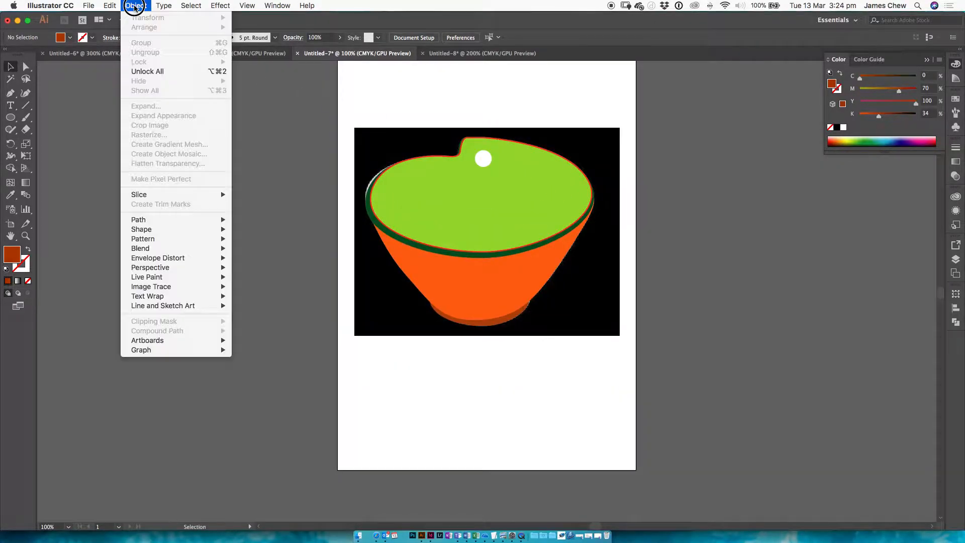
{"action": "left_click", "coordinate": [144, 71]}
{"action": "left_click_drag", "start_coordinate": [588, 148], "coordinate": [847, 307]}
{"action": "left_click_drag", "start_coordinate": [763, 316], "coordinate": [840, 234]}
{"action": "left_click", "coordinate": [664, 128]}
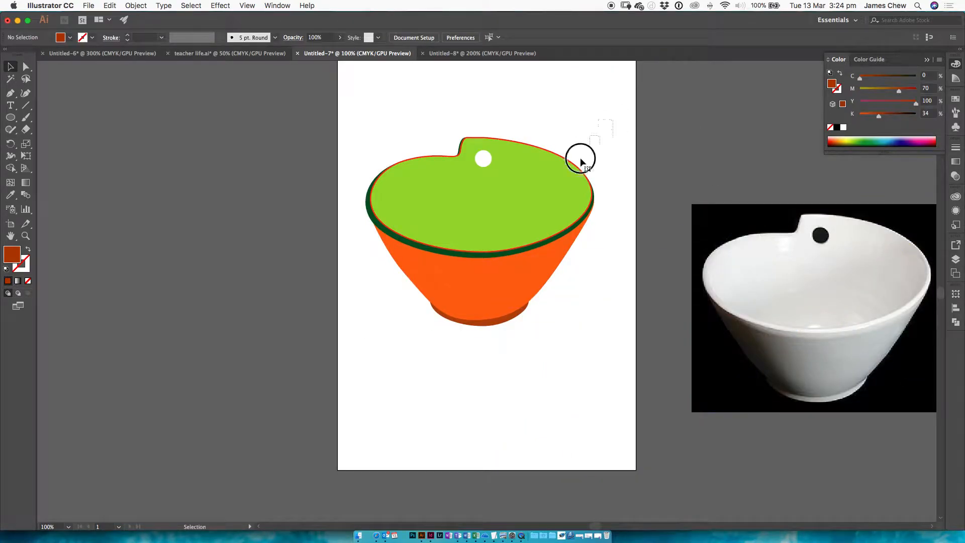
Step: Select all the drawn bowl shapes and move them together up to the top of the artboard
{"action": "left_click_drag", "start_coordinate": [594, 142], "coordinate": [393, 362]}
{"action": "left_click_drag", "start_coordinate": [484, 234], "coordinate": [517, 243]}
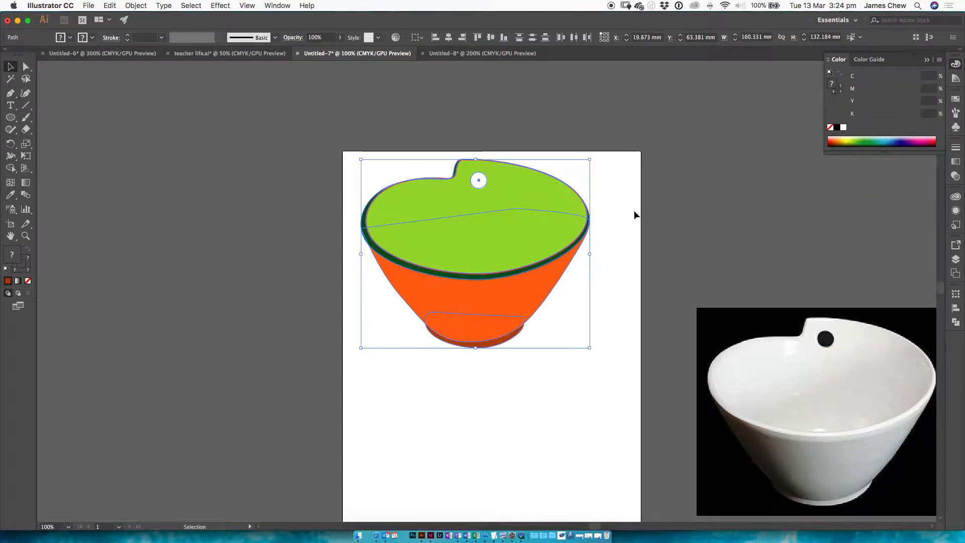
{"action": "left_click", "coordinate": [627, 216]}
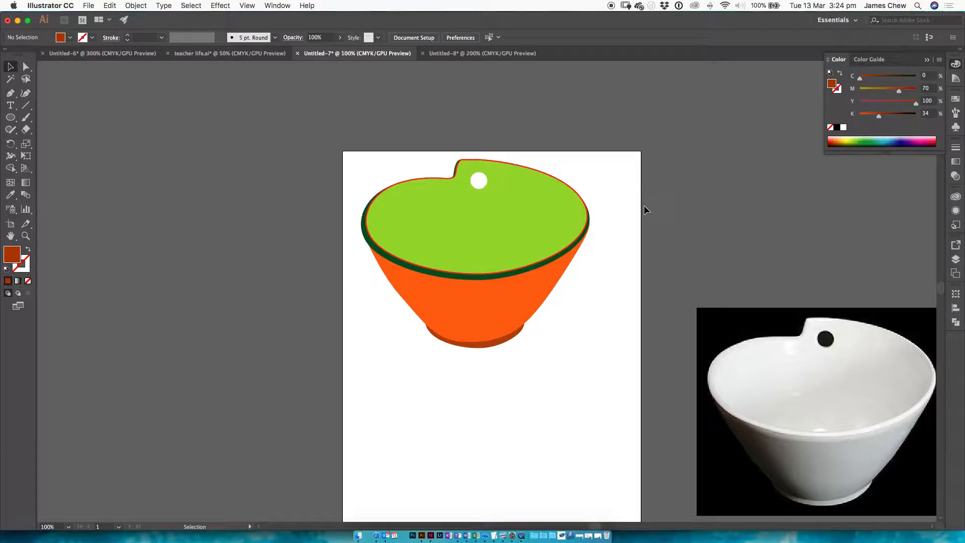
Step: Duplicate the complete bowl drawing and place the copy directly below the original on the artboard
{"action": "left_click_drag", "start_coordinate": [612, 146], "coordinate": [390, 315]}
{"action": "left_click_drag", "start_coordinate": [523, 219], "coordinate": [532, 411]}
{"action": "left_click_drag", "start_coordinate": [605, 352], "coordinate": [601, 209]}
{"action": "left_click", "coordinate": [623, 196]}
{"action": "left_click_drag", "start_coordinate": [409, 242], "coordinate": [396, 226]}
{"action": "left_click_drag", "start_coordinate": [601, 300], "coordinate": [452, 215]}
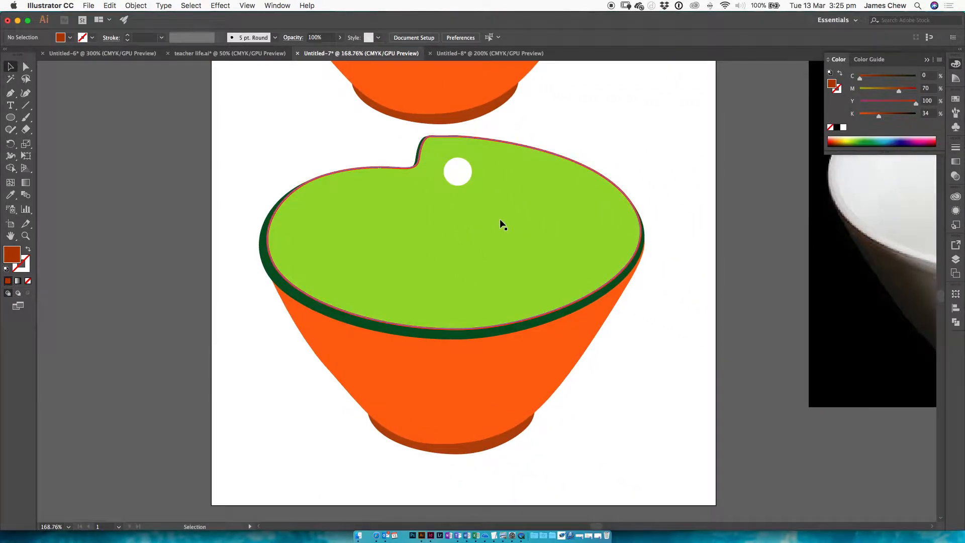
Step: Check the shaded bowl example on page 16 in Preview and apply a linear gradient to the copied bowl's lime green interior in Illustrator
{"action": "key", "text": "super+Tab"}
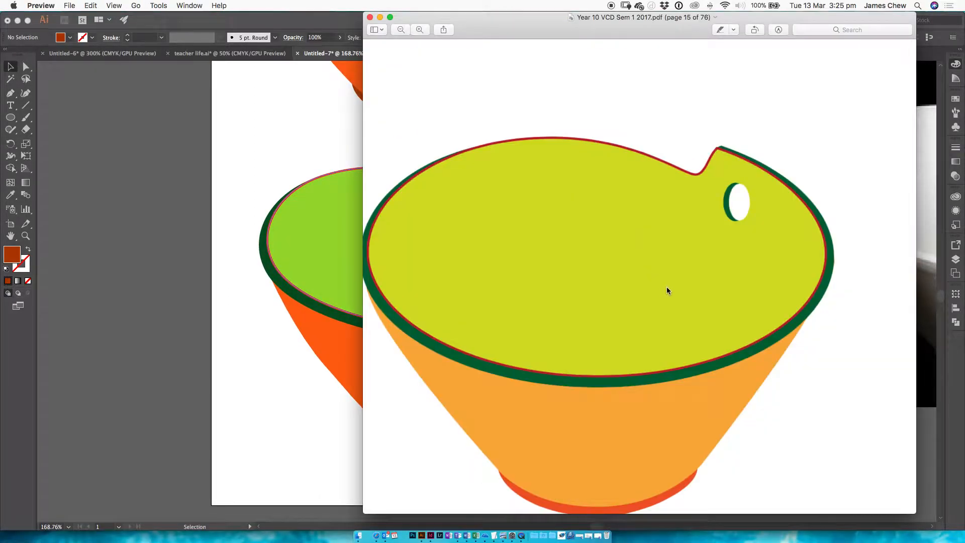
{"action": "key", "text": "super+minus"}
{"action": "scroll", "coordinate": [653, 301], "scroll_direction": "down", "scroll_amount": 10}
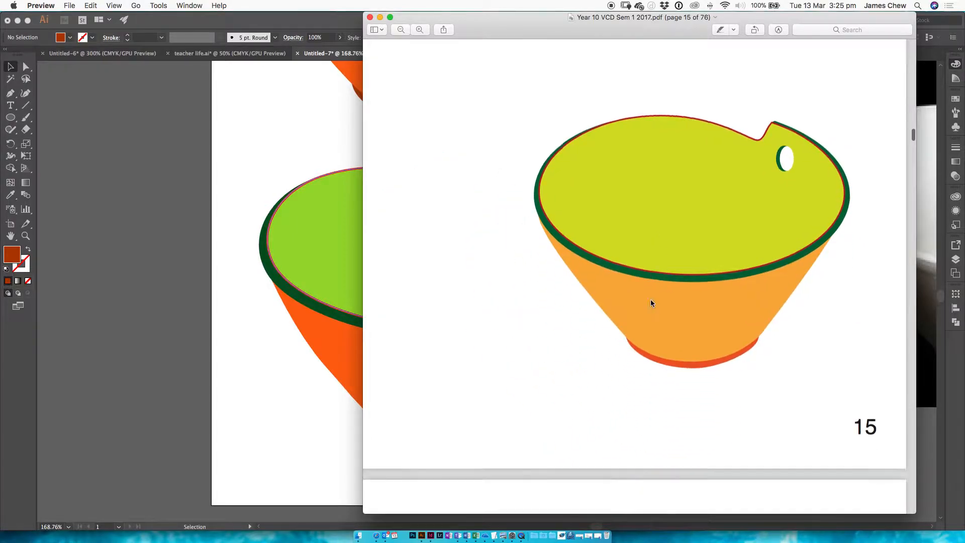
{"action": "scroll", "coordinate": [649, 297], "scroll_direction": "down", "scroll_amount": 12}
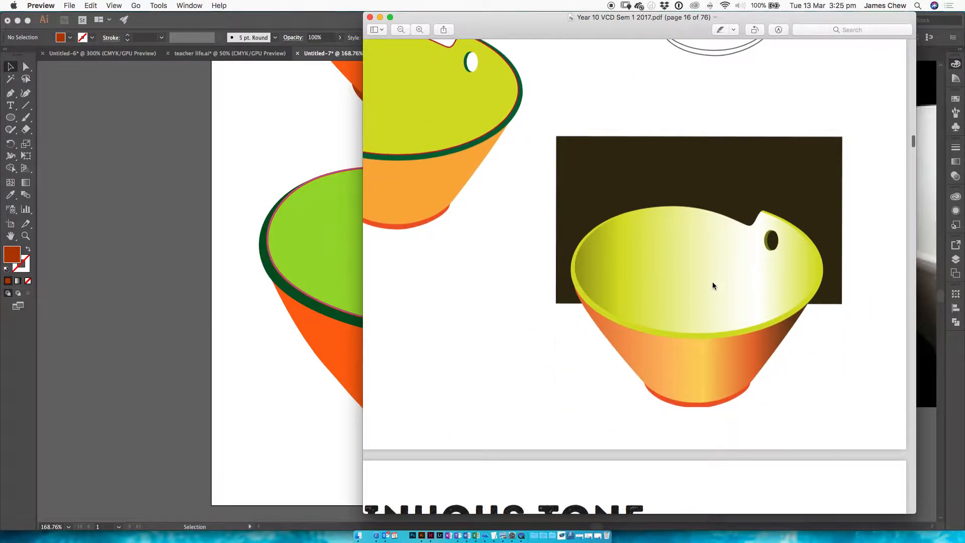
{"action": "key", "text": "super+Tab"}
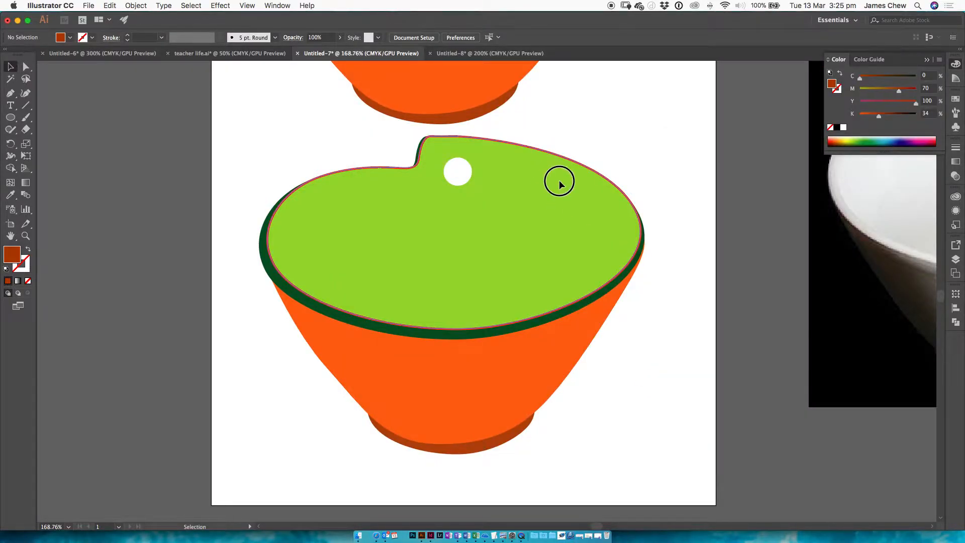
{"action": "left_click", "coordinate": [447, 180]}
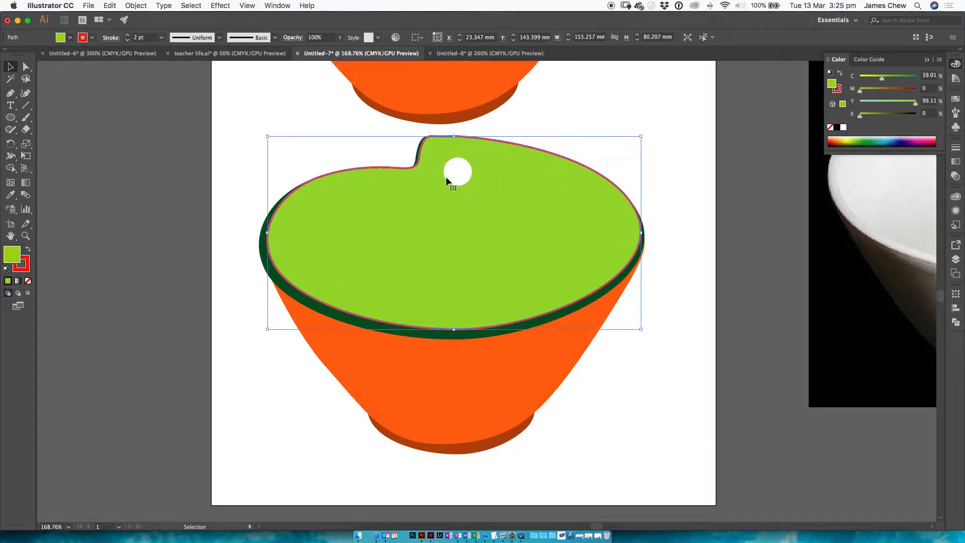
{"action": "left_click", "coordinate": [954, 164]}
{"action": "left_click", "coordinate": [879, 217]}
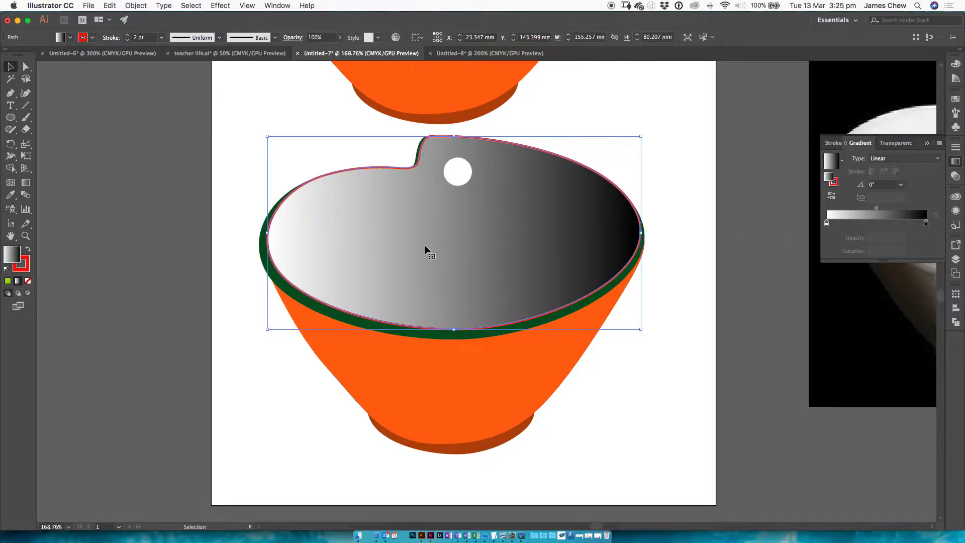
Step: Switch the interior gradient's left stop to CMYK and colour it olive green at C 41.57, M 14.51, Y 98.82, K 2.75
{"action": "double_click", "coordinate": [828, 222]}
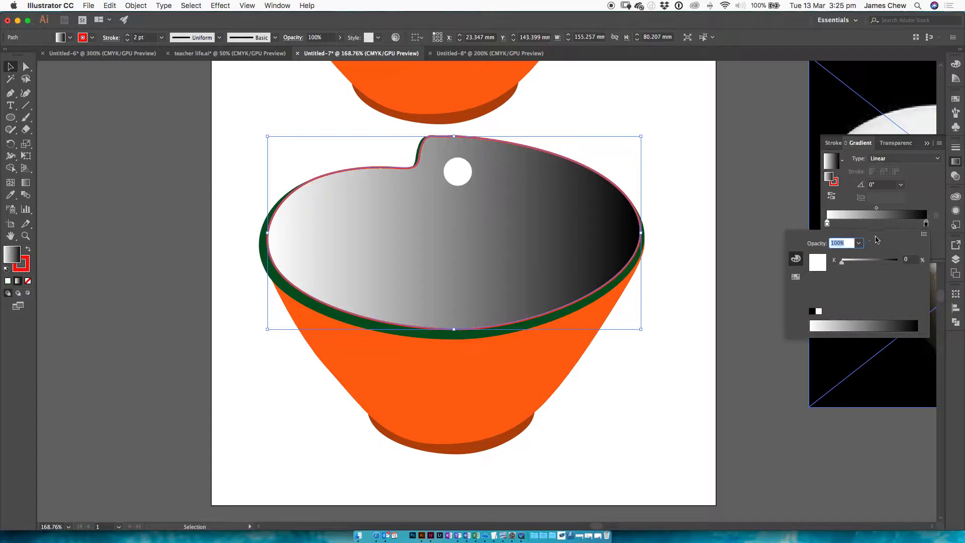
{"action": "mouse_move", "coordinate": [846, 264]}
{"action": "left_mouse_down"}
{"action": "mouse_move", "coordinate": [895, 260]}
{"action": "mouse_move", "coordinate": [853, 261]}
{"action": "left_mouse_up"}
{"action": "mouse_move", "coordinate": [844, 265]}
{"action": "left_mouse_down"}
{"action": "mouse_move", "coordinate": [915, 262]}
{"action": "mouse_move", "coordinate": [842, 261]}
{"action": "left_mouse_up"}
{"action": "left_click", "coordinate": [923, 233]}
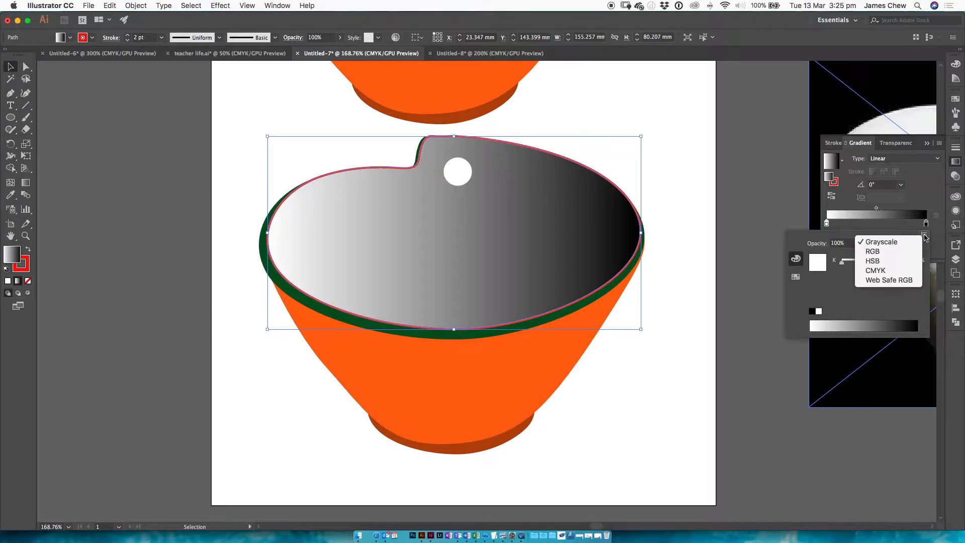
{"action": "left_click", "coordinate": [895, 271]}
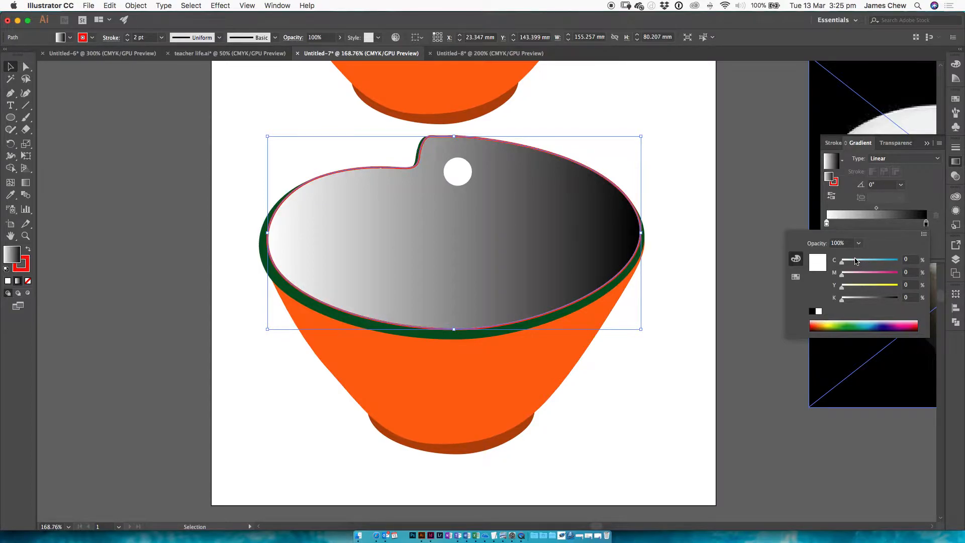
{"action": "left_click", "coordinate": [835, 321]}
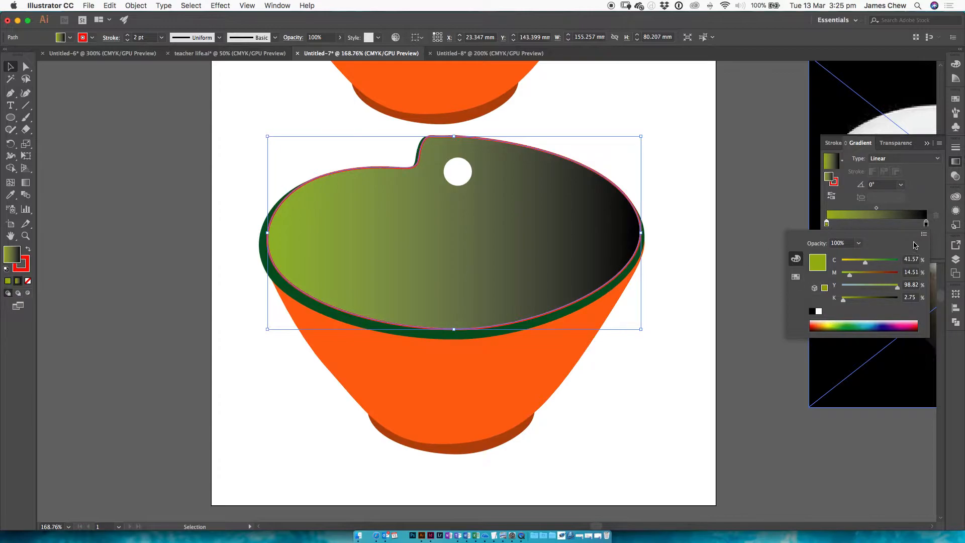
Step: Switch the gradient's right stop to CMYK and colour it lime green at C 35.69, M 2.35, Y 95.69, matching the Preview example
{"action": "double_click", "coordinate": [925, 222]}
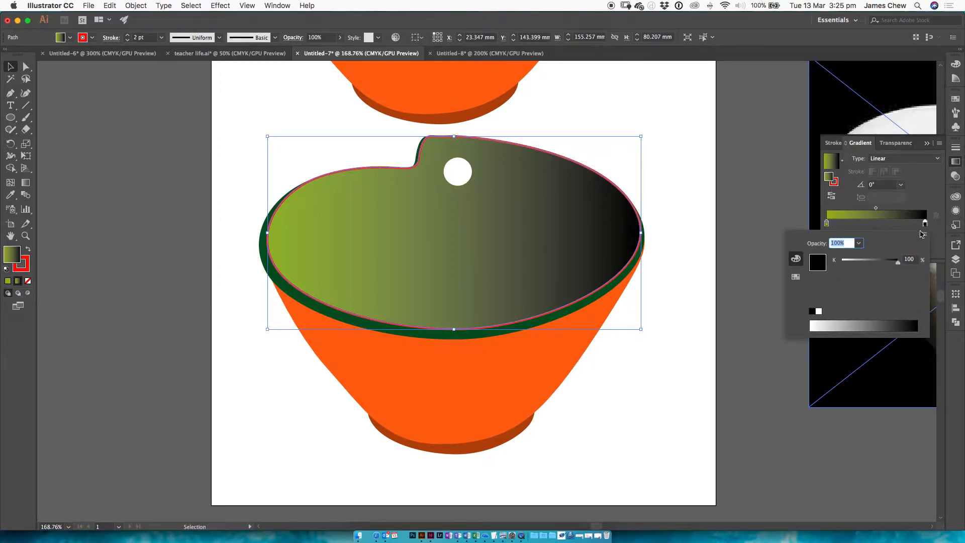
{"action": "left_click", "coordinate": [923, 235]}
{"action": "left_click", "coordinate": [909, 272]}
{"action": "key", "text": "super+Tab"}
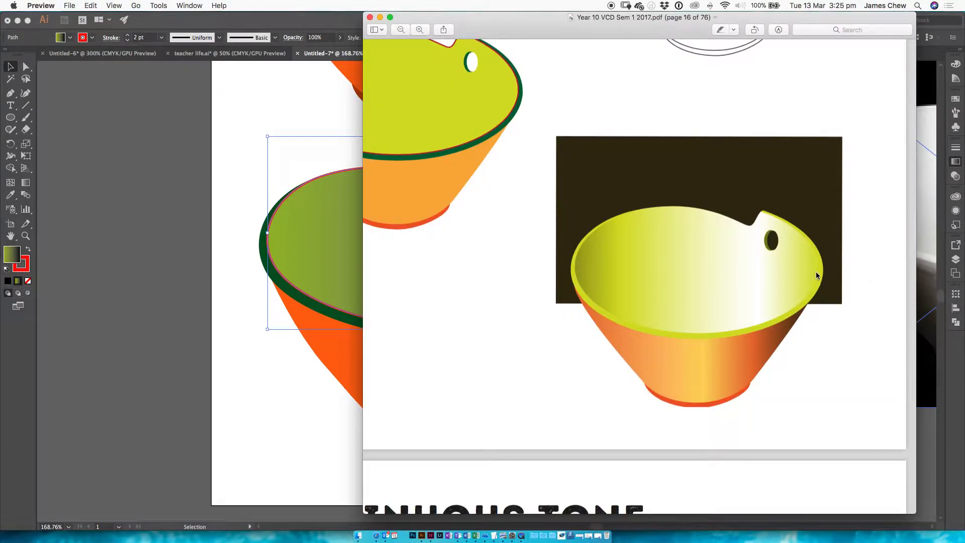
{"action": "key", "text": "super+Tab"}
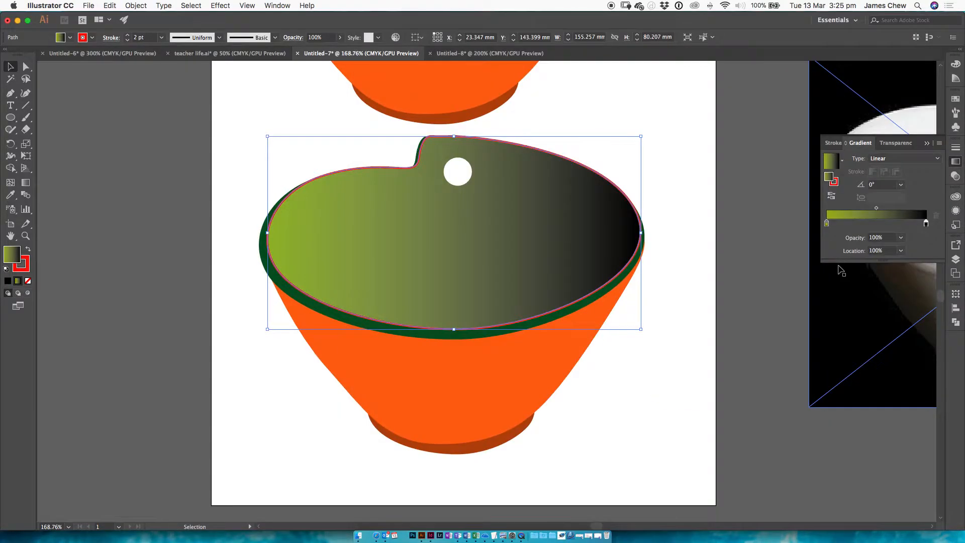
{"action": "double_click", "coordinate": [926, 224]}
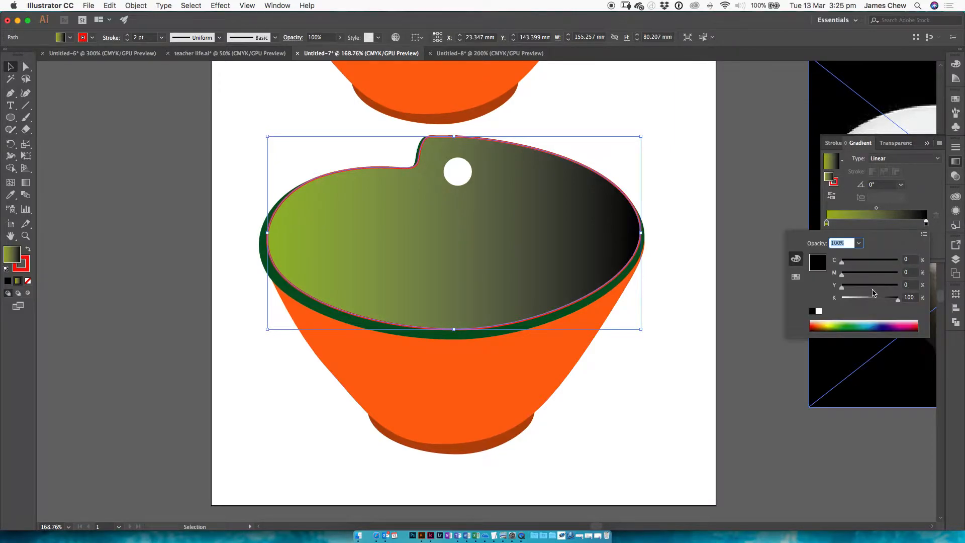
{"action": "left_click_drag", "start_coordinate": [831, 319], "coordinate": [838, 321]}
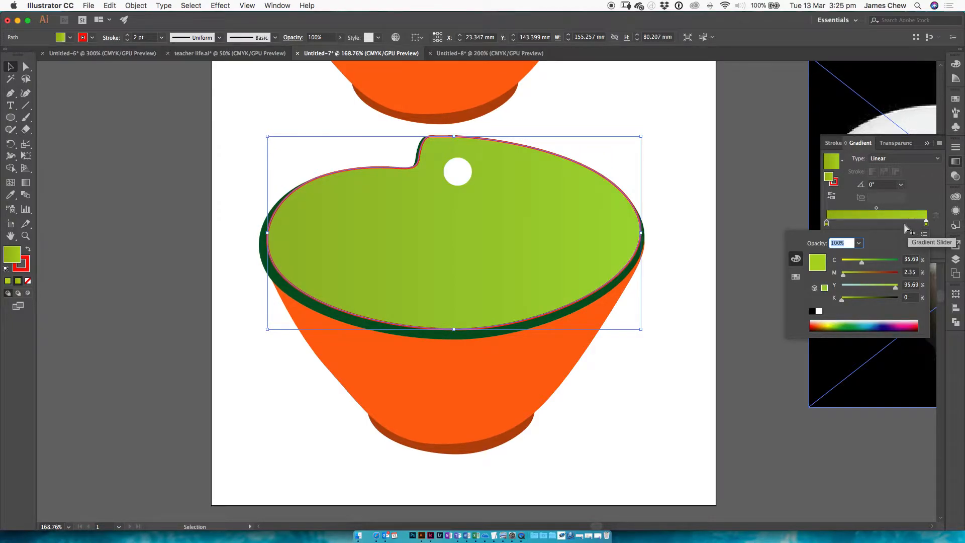
Step: Recheck the example in Preview and add a white highlight stop to the interior gradient at about 74% in Illustrator
{"action": "key", "text": "super+Tab"}
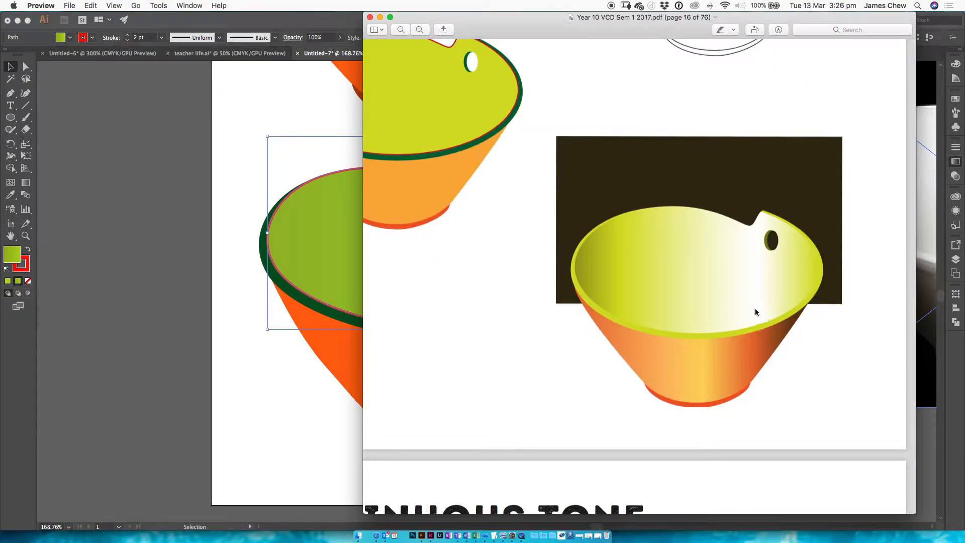
{"action": "key", "text": "super+Tab"}
{"action": "left_click", "coordinate": [901, 222]}
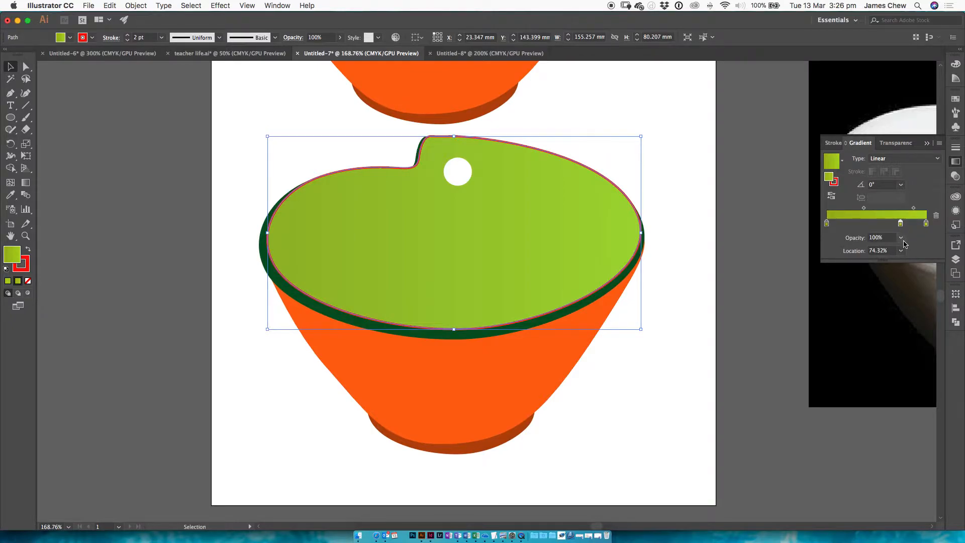
{"action": "left_click_drag", "start_coordinate": [900, 224], "coordinate": [900, 227]}
{"action": "double_click", "coordinate": [901, 224]}
{"action": "left_click", "coordinate": [818, 311]}
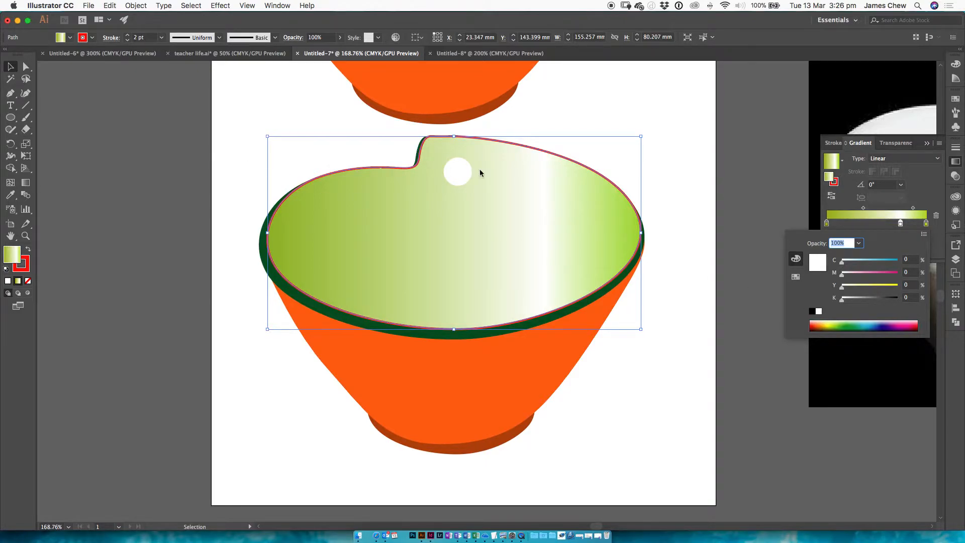
{"action": "left_click", "coordinate": [929, 195]}
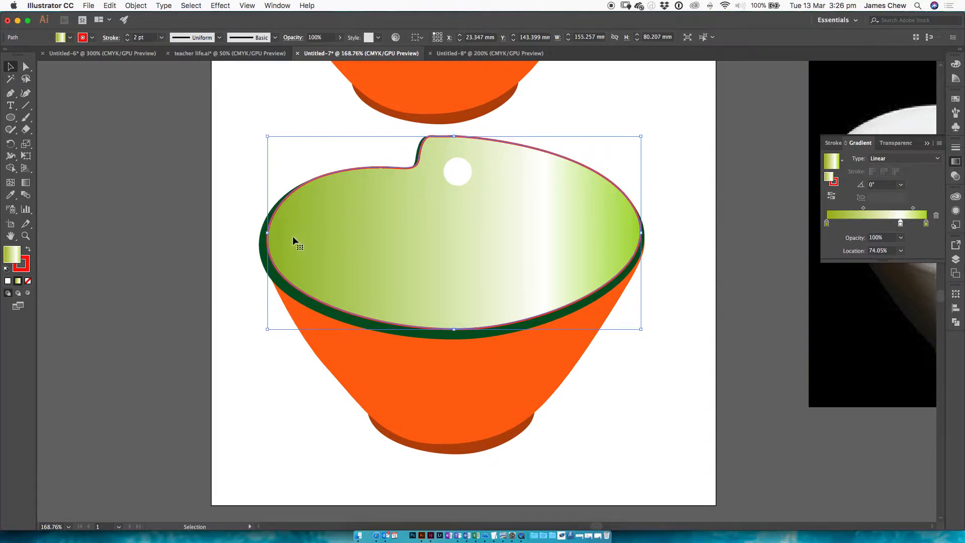
Step: Try diagonal directions for the bowl interior's gradient with the Gradient tool, then redraw it horizontally across the full interior width
{"action": "left_click", "coordinate": [27, 184]}
{"action": "mouse_move", "coordinate": [280, 236]}
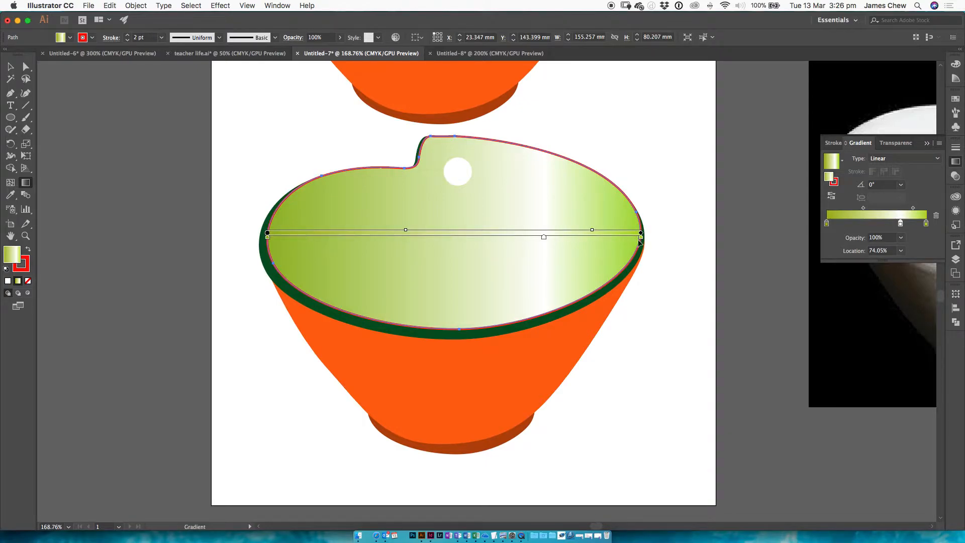
{"action": "left_click_drag", "start_coordinate": [388, 144], "coordinate": [492, 288]}
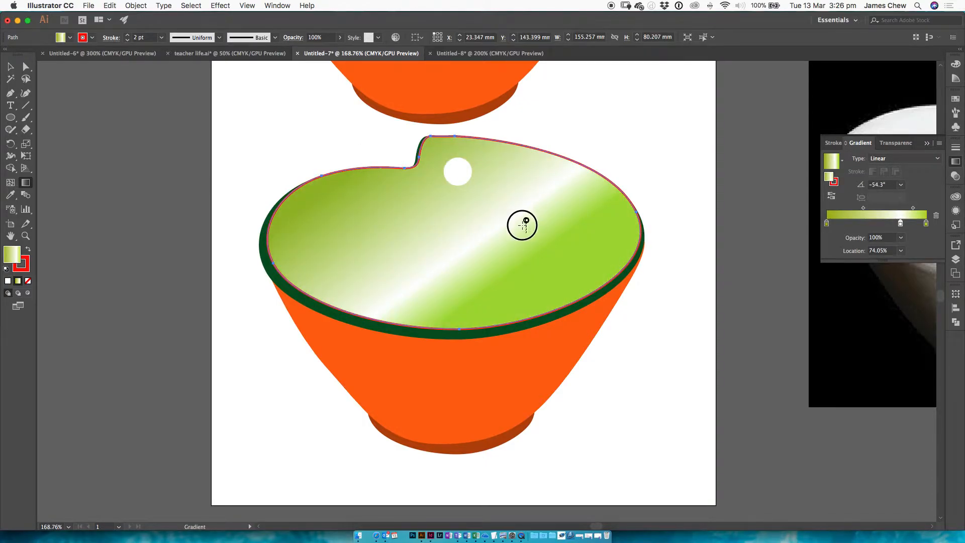
{"action": "left_click_drag", "start_coordinate": [506, 194], "coordinate": [393, 281]}
{"action": "left_click_drag", "start_coordinate": [415, 182], "coordinate": [507, 309]}
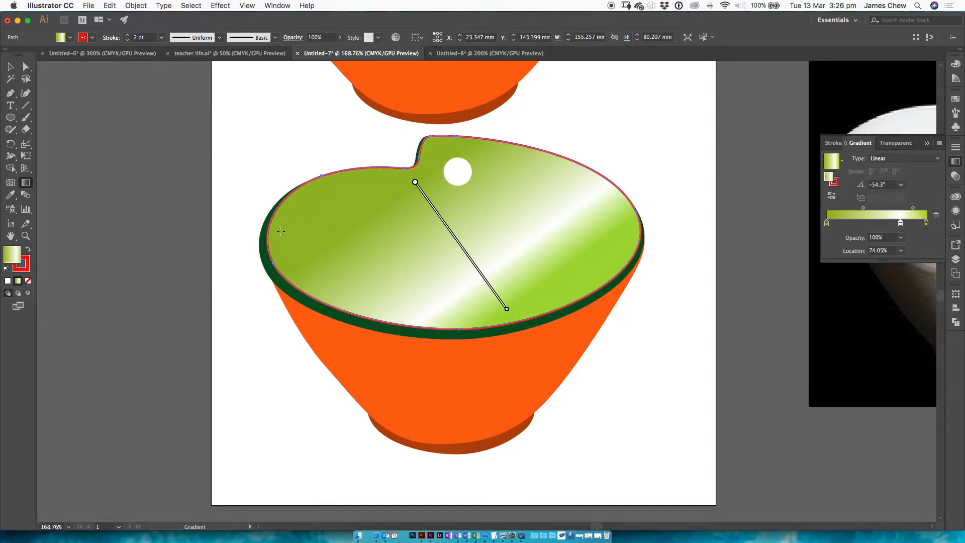
{"action": "left_click_drag", "start_coordinate": [273, 234], "coordinate": [634, 232]}
Step: Remove the red stroke from the gradient-filled interior of the lower bowl and deselect it
{"action": "left_click", "coordinate": [10, 66]}
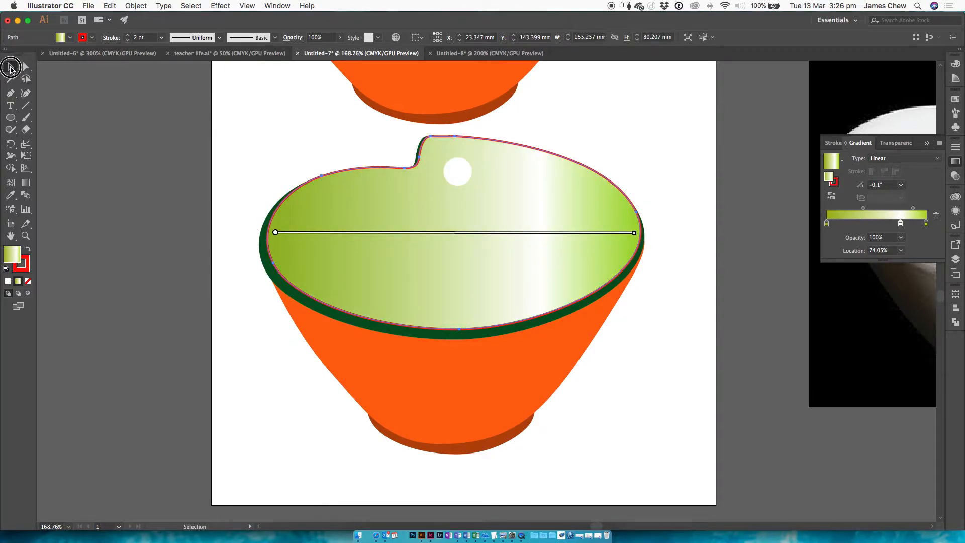
{"action": "left_click", "coordinate": [209, 173]}
{"action": "left_click", "coordinate": [487, 308]}
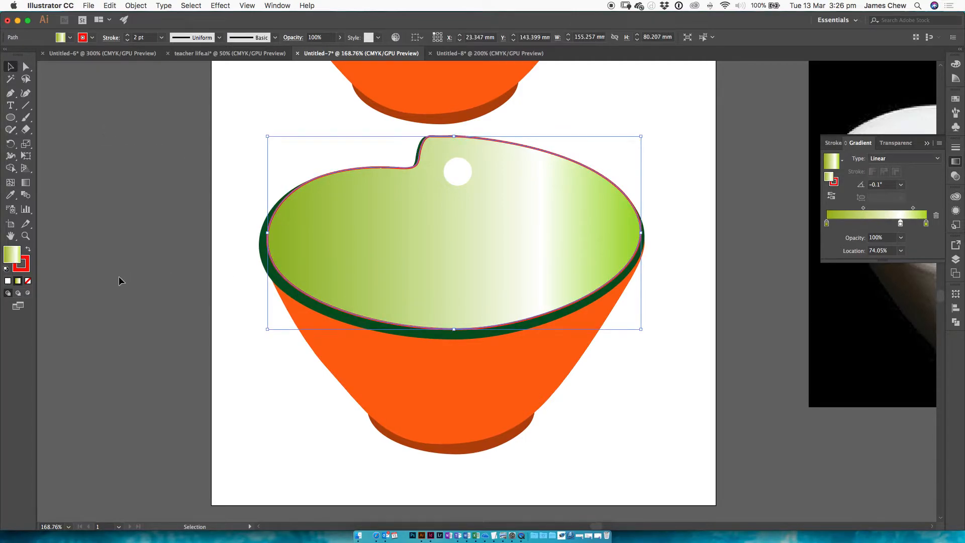
{"action": "left_click", "coordinate": [22, 265]}
{"action": "left_click", "coordinate": [28, 281]}
{"action": "left_click", "coordinate": [152, 258]}
Step: Recolour the lower bowl's dark green rim to bright green at C 63.1, M 0.66, Y 99.41, K 0.01
{"action": "key", "text": "super+Tab"}
{"action": "key", "text": "super+Tab"}
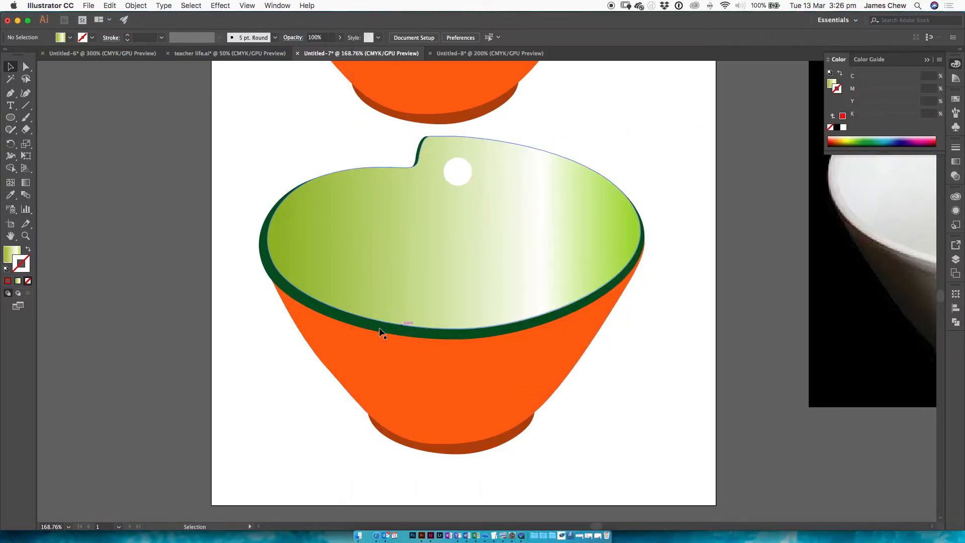
{"action": "left_click", "coordinate": [381, 328]}
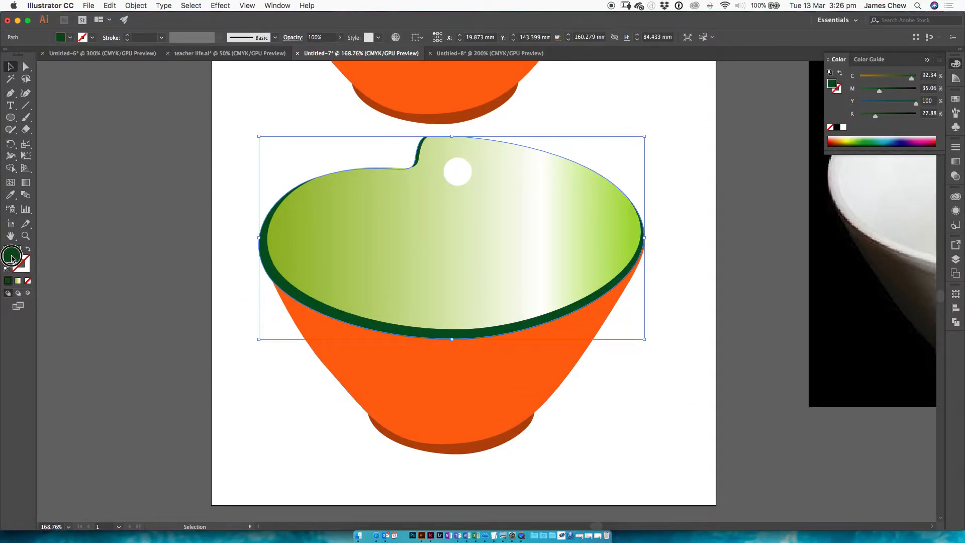
{"action": "double_click", "coordinate": [14, 253]}
{"action": "left_click", "coordinate": [151, 171]}
{"action": "left_click_drag", "start_coordinate": [151, 170], "coordinate": [150, 172]}
{"action": "left_click_drag", "start_coordinate": [123, 134], "coordinate": [125, 111]}
{"action": "left_click", "coordinate": [248, 82]}
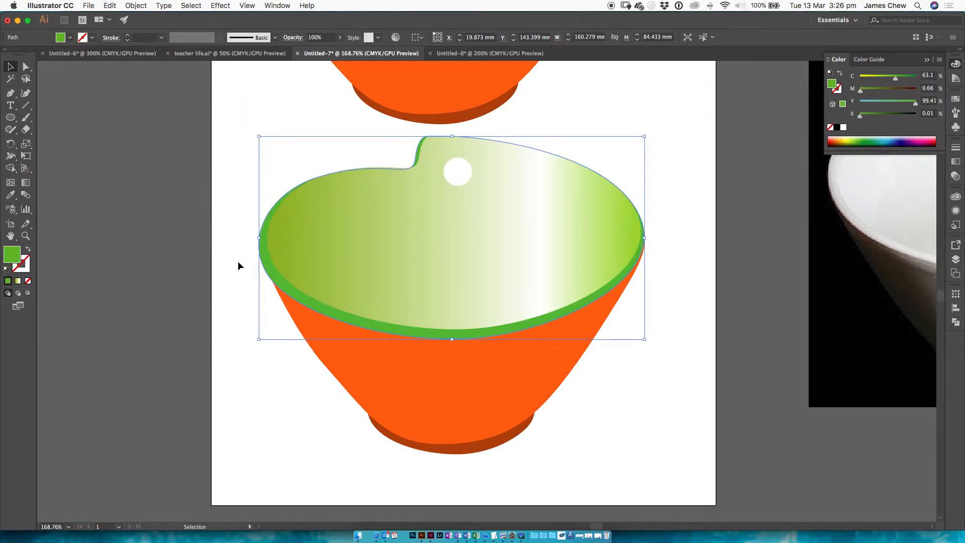
{"action": "left_click", "coordinate": [179, 275]}
Step: Check the example's outer body shading in Preview and apply a linear gradient to the lower bowl's orange body in Illustrator
{"action": "left_click", "coordinate": [458, 381]}
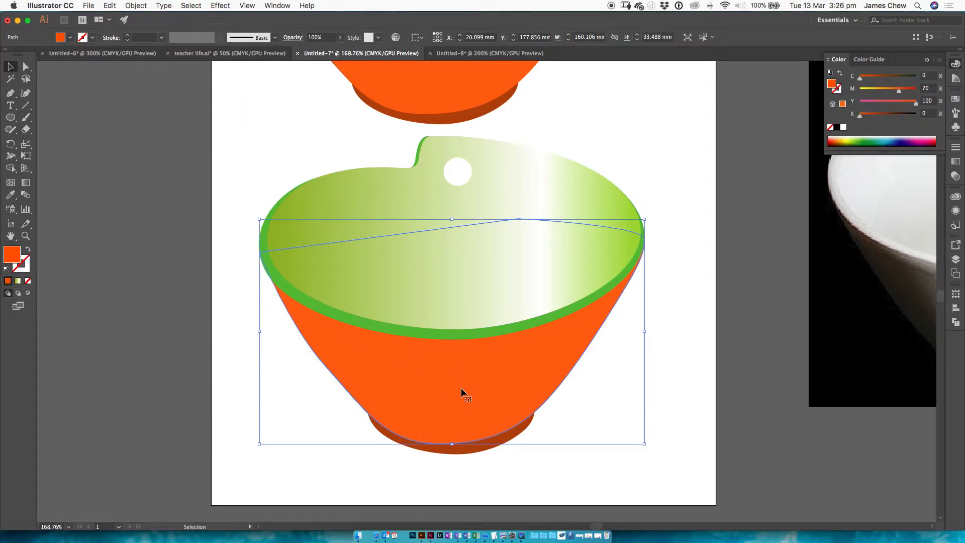
{"action": "key", "text": "super+Tab"}
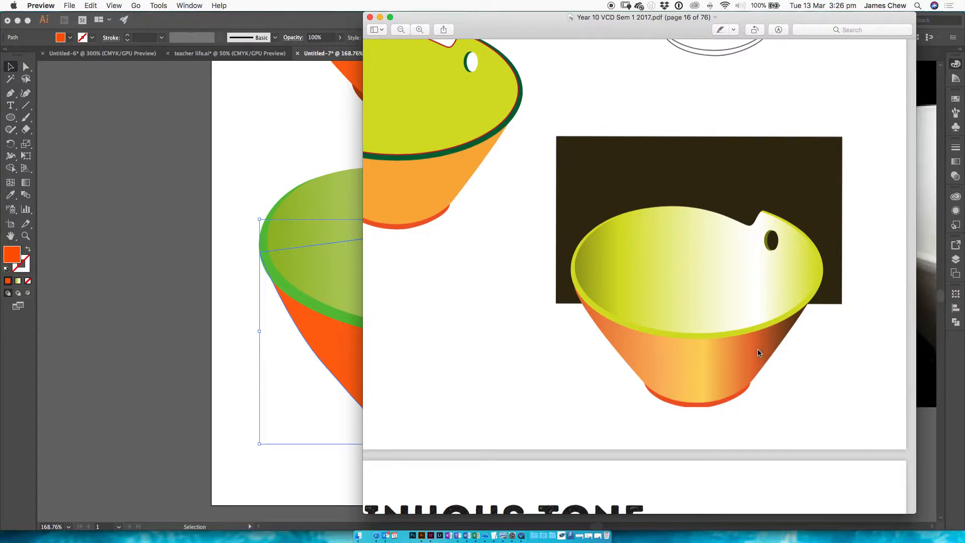
{"action": "key", "text": "super+Tab"}
{"action": "left_click", "coordinate": [955, 161]}
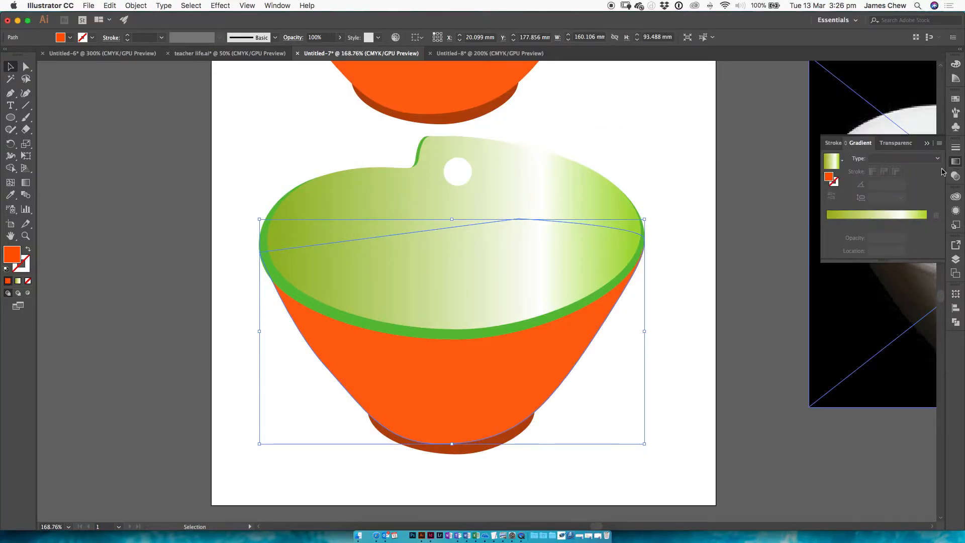
{"action": "left_click", "coordinate": [886, 226]}
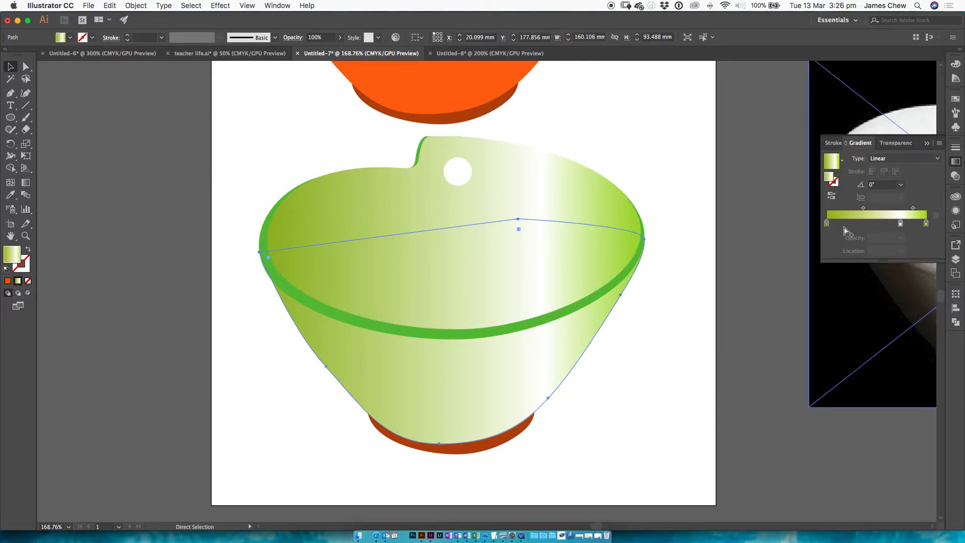
Step: Colour the body gradient's left stop orange at C 0, M 66, Y 98.82, K 2.75, following the Preview example
{"action": "key", "text": "super+Tab"}
{"action": "key", "text": "super+Tab"}
{"action": "left_click", "coordinate": [828, 223]}
{"action": "double_click", "coordinate": [827, 223]}
{"action": "mouse_move", "coordinate": [876, 274]}
{"action": "left_mouse_down"}
{"action": "mouse_move", "coordinate": [897, 274]}
{"action": "mouse_move", "coordinate": [878, 274]}
{"action": "left_mouse_up"}
{"action": "left_click", "coordinate": [842, 262]}
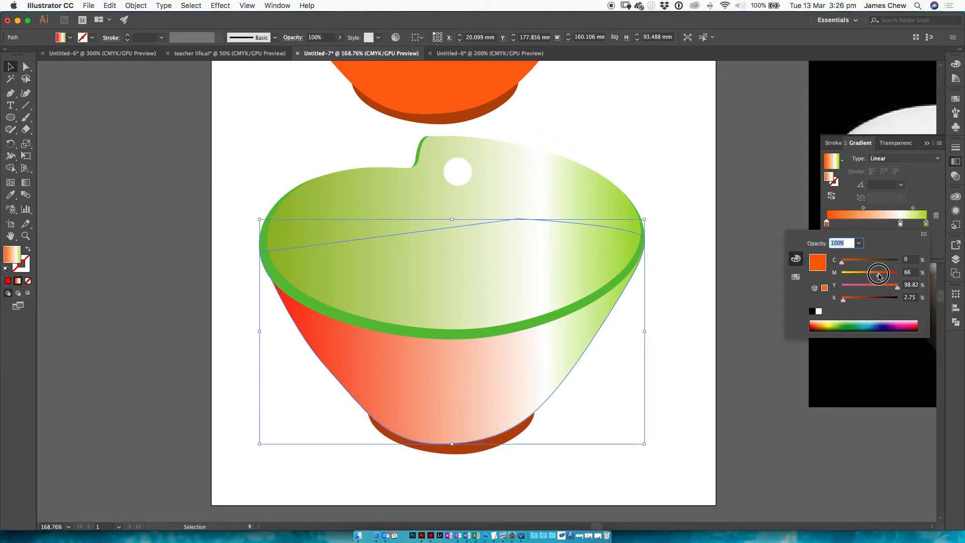
Step: Colour the body gradient's right stop brownish orange at C 0, M 56, Y 100, K 30
{"action": "left_click", "coordinate": [927, 224]}
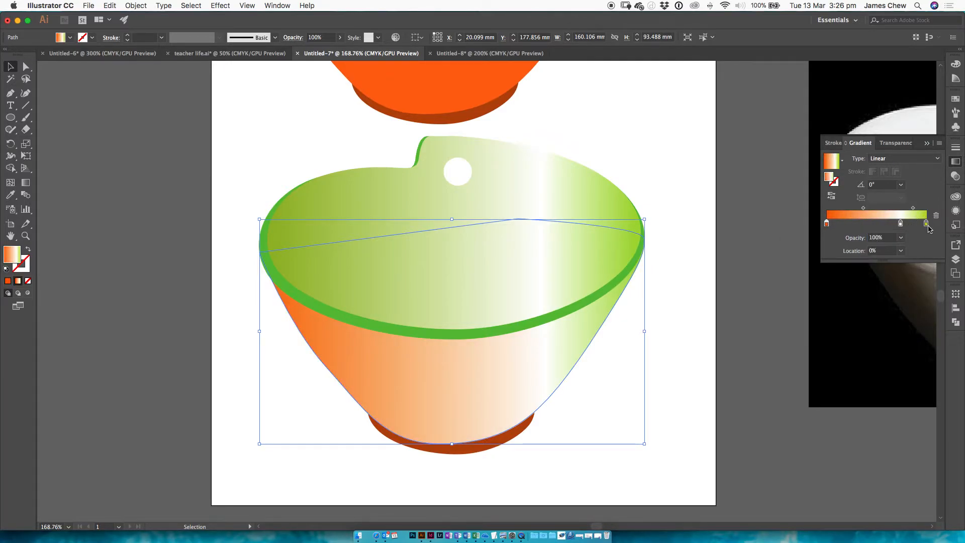
{"action": "double_click", "coordinate": [927, 226]}
{"action": "left_click_drag", "start_coordinate": [897, 287], "coordinate": [859, 300]}
{"action": "left_click", "coordinate": [887, 275]}
{"action": "left_click", "coordinate": [876, 274]}
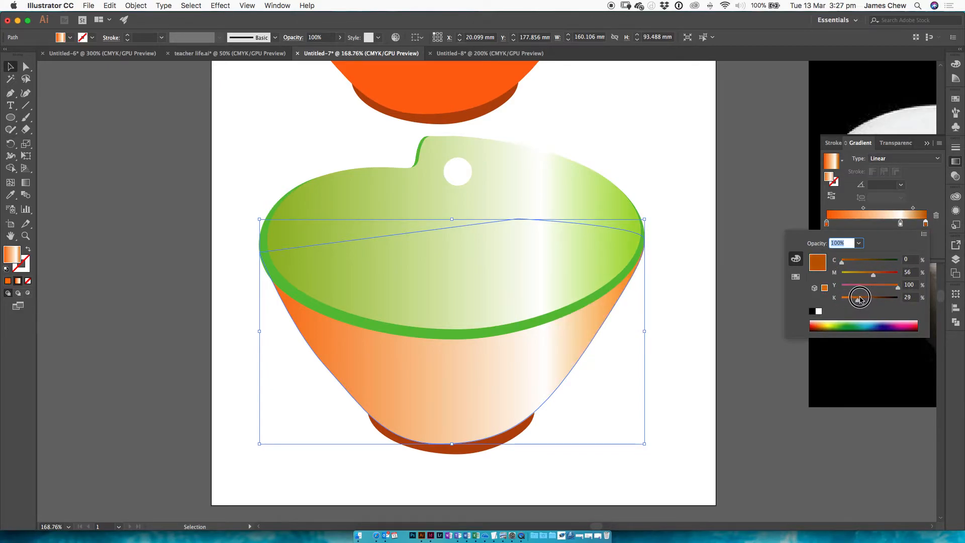
Step: Change the body gradient's white middle stop to dark reddish brown at C 0, M 76, Y 100, K 56
{"action": "left_click", "coordinate": [900, 224]}
{"action": "double_click", "coordinate": [901, 224]}
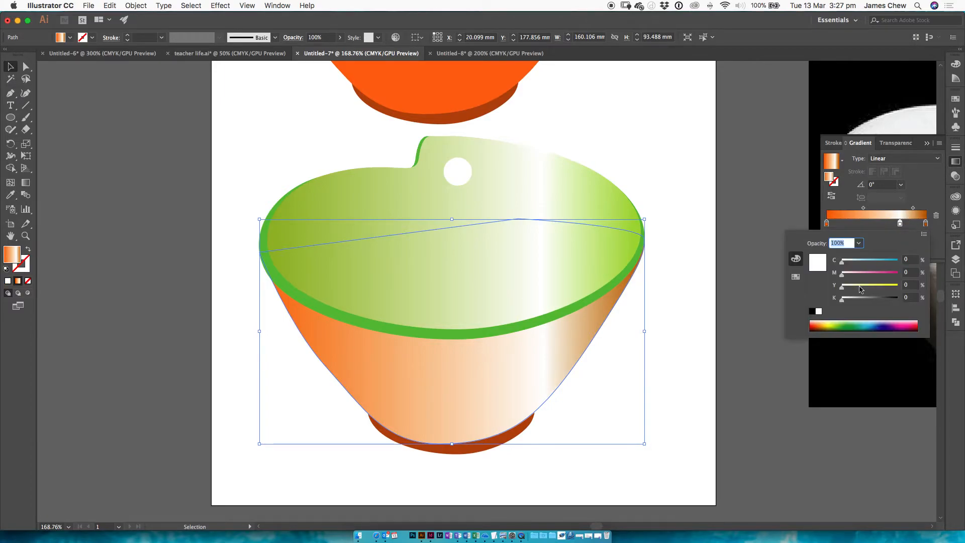
{"action": "left_click_drag", "start_coordinate": [860, 286], "coordinate": [874, 302]}
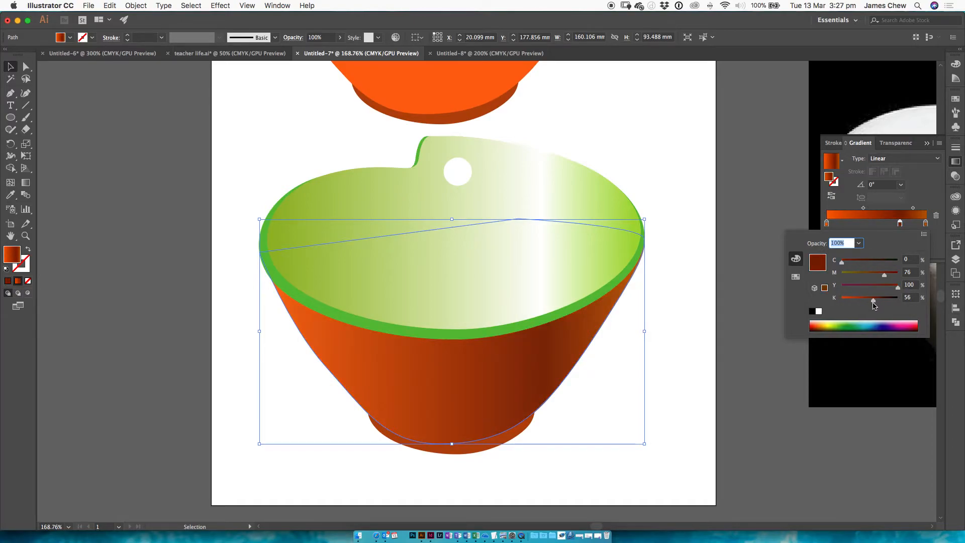
Step: Recheck the example in Preview and add a light orange highlight stop to the body gradient at about 44% in Illustrator
{"action": "key", "text": "super+Tab"}
Step: Examine page 16 of the class PDF in Preview, comparing the bowl photos, line drawing, flat colour version and shaded example
{"action": "key", "text": "super+Tab"}
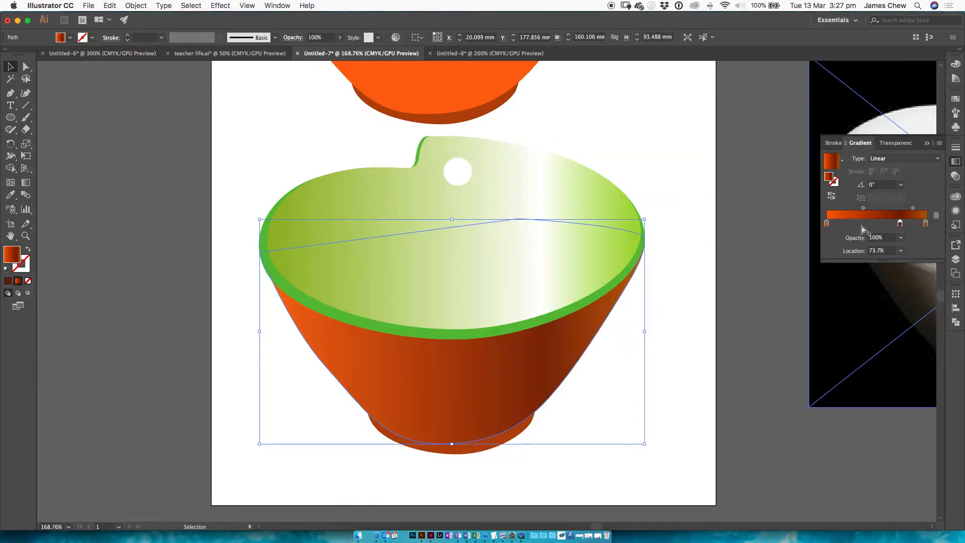
{"action": "left_click", "coordinate": [870, 223]}
{"action": "double_click", "coordinate": [870, 224]}
{"action": "left_click_drag", "start_coordinate": [859, 300], "coordinate": [842, 298]}
{"action": "left_click_drag", "start_coordinate": [882, 274], "coordinate": [862, 274]}
{"action": "key", "text": "super+Tab"}
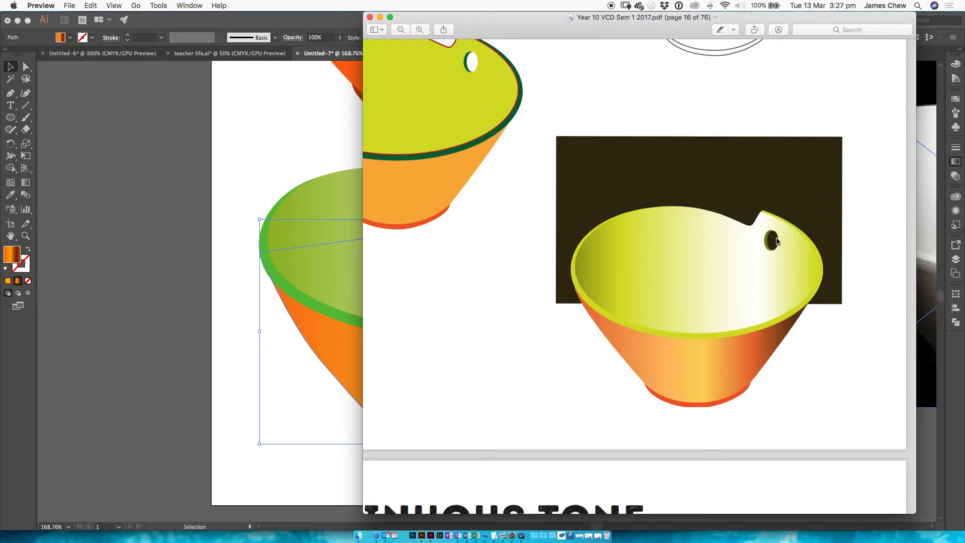
{"action": "key", "text": "super+Tab"}
{"action": "key", "text": "super+Tab"}
{"action": "key", "text": "super+minus"}
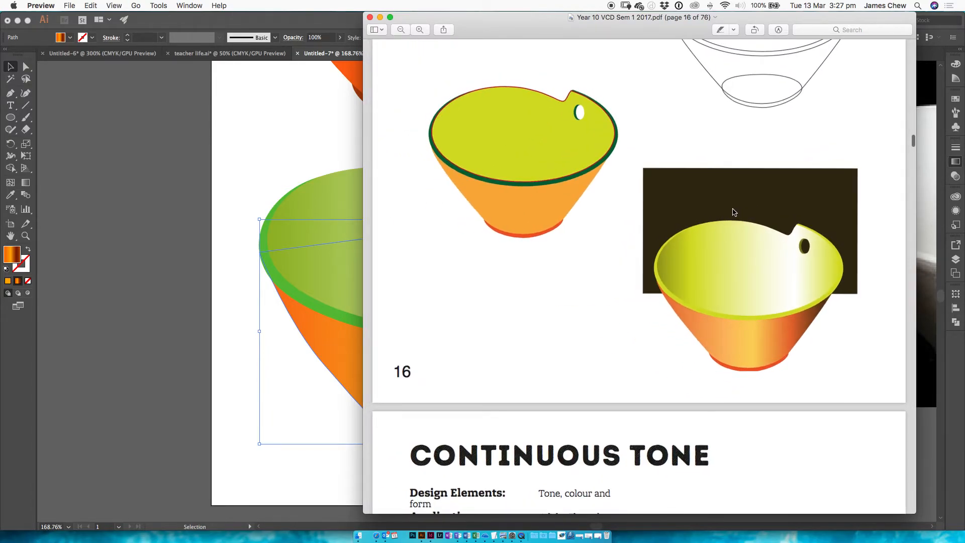
{"action": "scroll", "coordinate": [732, 210], "scroll_direction": "up", "scroll_amount": 6}
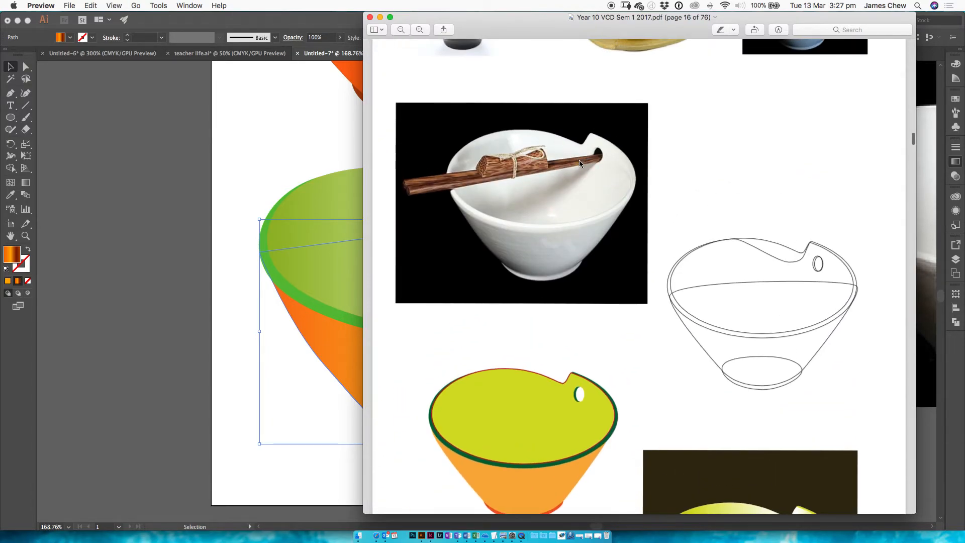
{"action": "scroll", "coordinate": [578, 168], "scroll_direction": "up", "scroll_amount": 5}
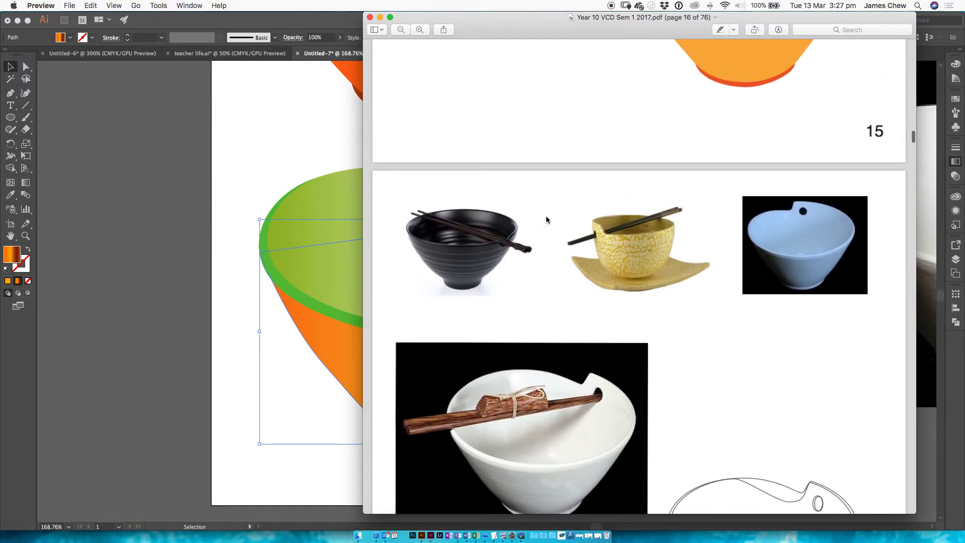
{"action": "scroll", "coordinate": [790, 233], "scroll_direction": "down", "scroll_amount": 2}
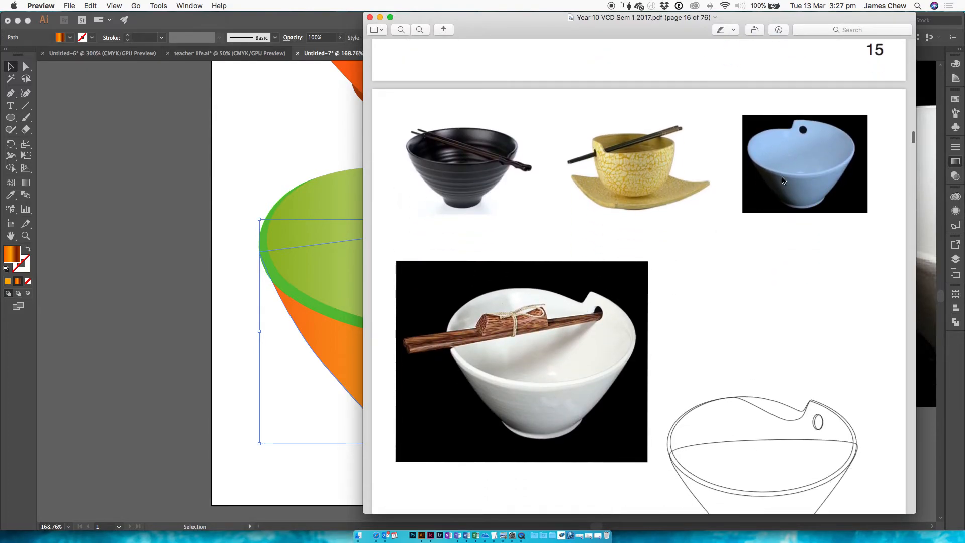
{"action": "scroll", "coordinate": [610, 303], "scroll_direction": "down", "scroll_amount": 4}
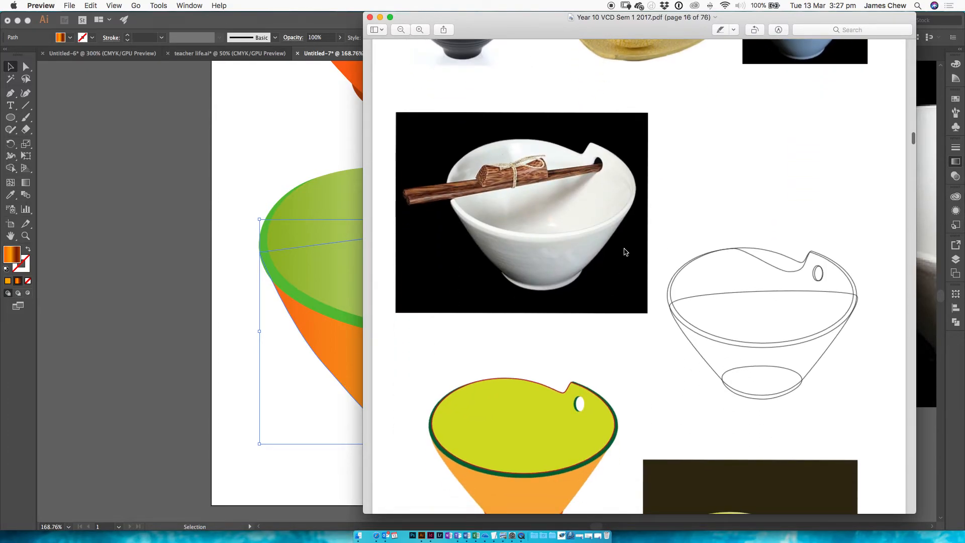
{"action": "scroll", "coordinate": [622, 229], "scroll_direction": "down", "scroll_amount": 5}
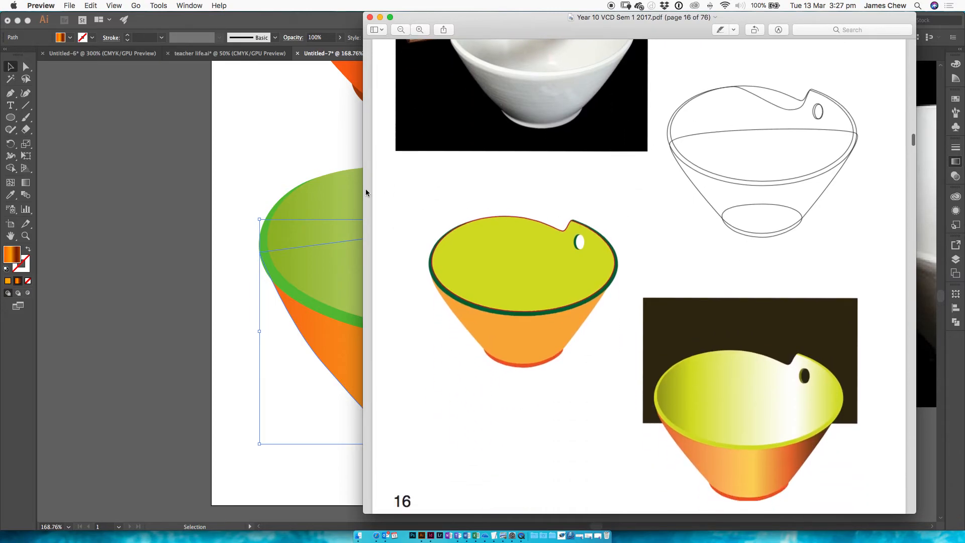
Step: Return to Illustrator, deselect the bowl body and compare the shaded copy with the flat coloured bowl above it
{"action": "left_click", "coordinate": [273, 147]}
{"action": "left_click", "coordinate": [626, 142]}
{"action": "left_click_drag", "start_coordinate": [669, 256], "coordinate": [672, 231]}
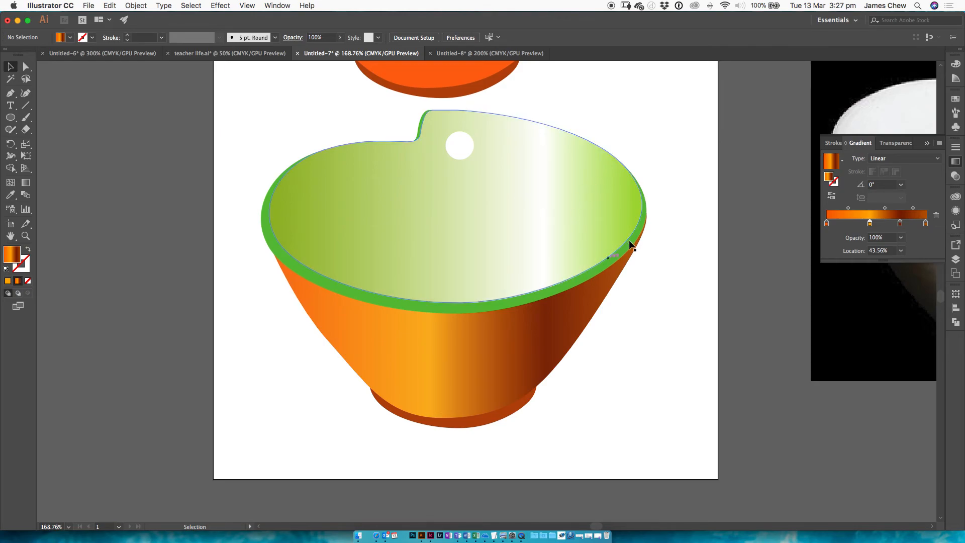
{"action": "left_click_drag", "start_coordinate": [664, 116], "coordinate": [661, 297]}
{"action": "left_click_drag", "start_coordinate": [625, 174], "coordinate": [654, 322]}
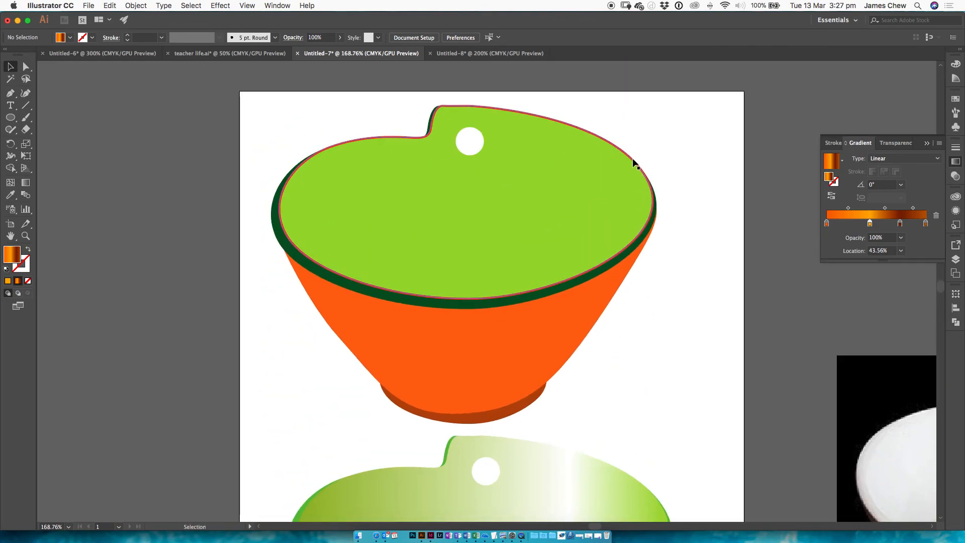